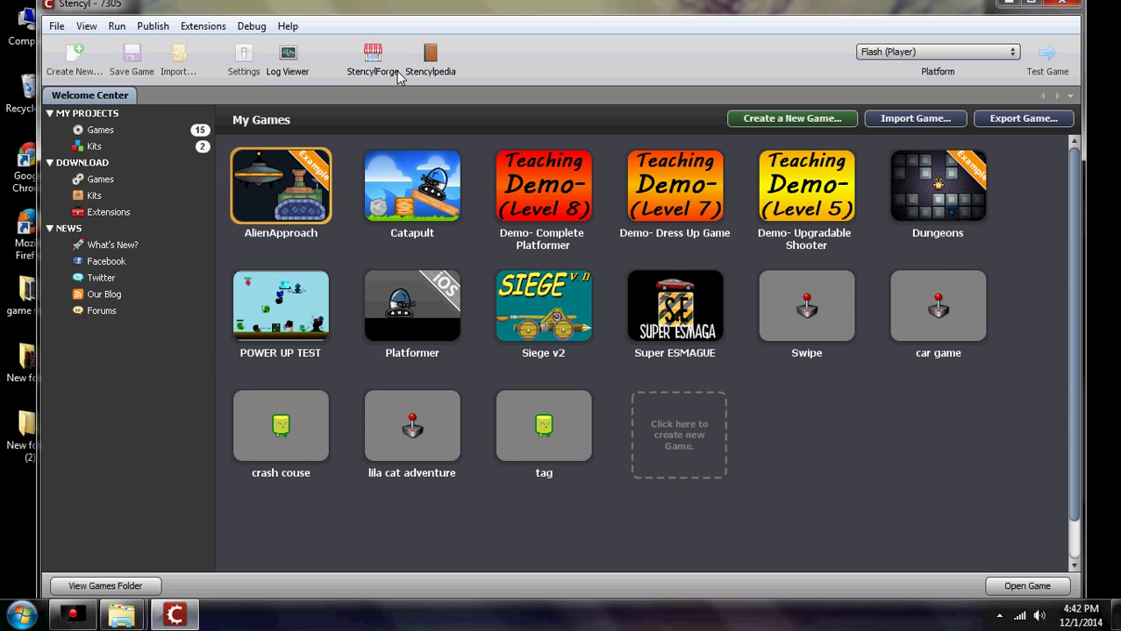
# Check the kits offered for a new game, and look through the games folder inside stencylworks.
pyautogui.click(678, 434)
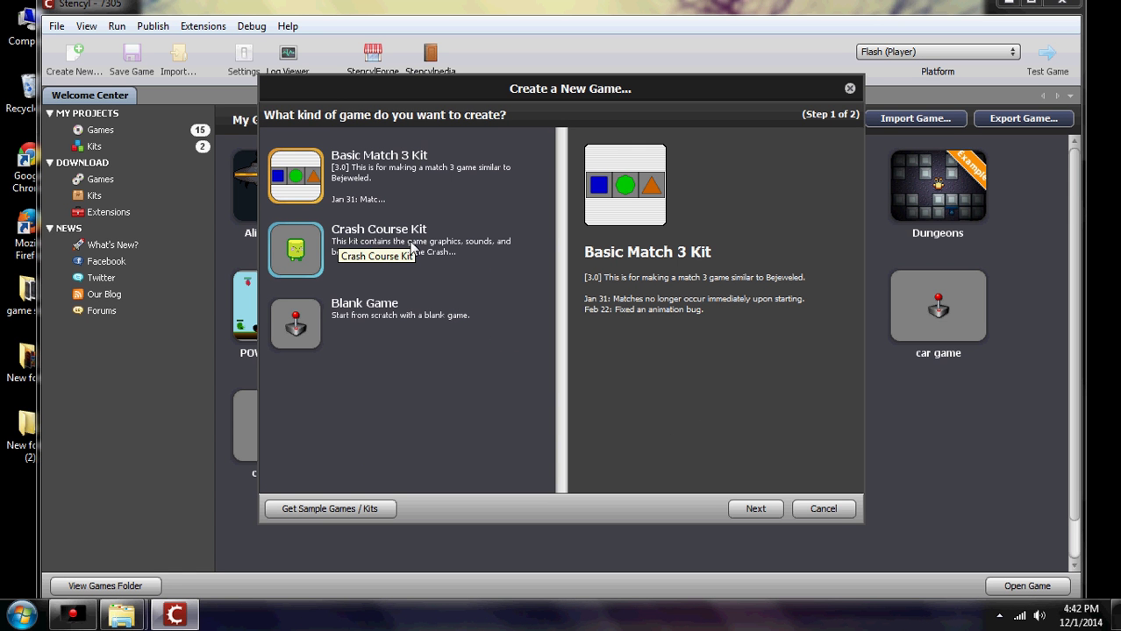
pyautogui.click(831, 510)
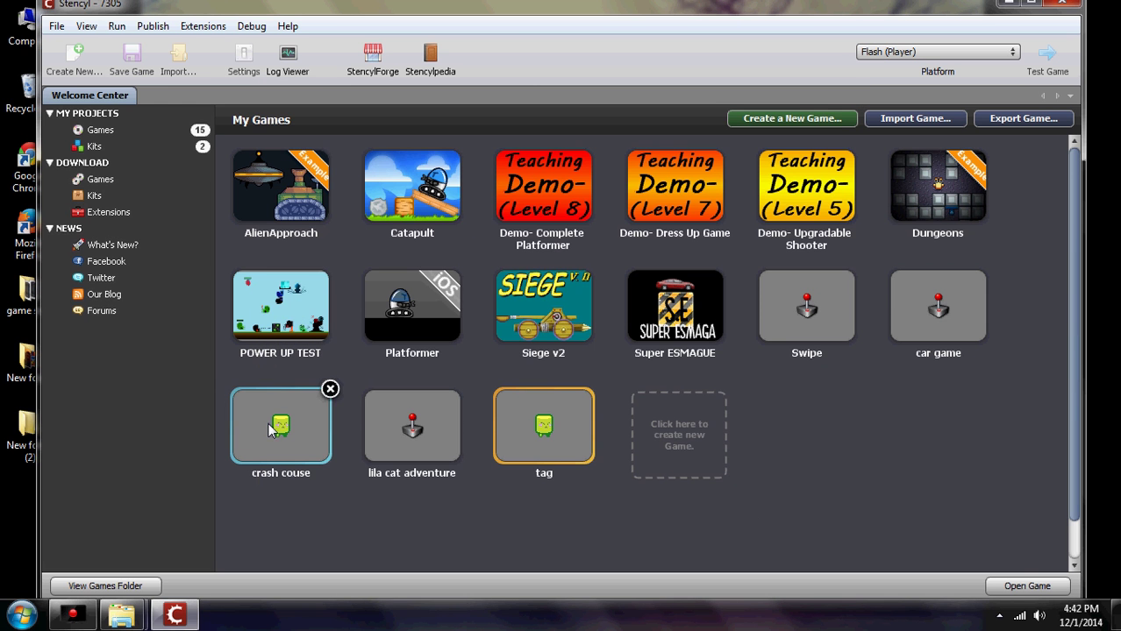
pyautogui.click(109, 587)
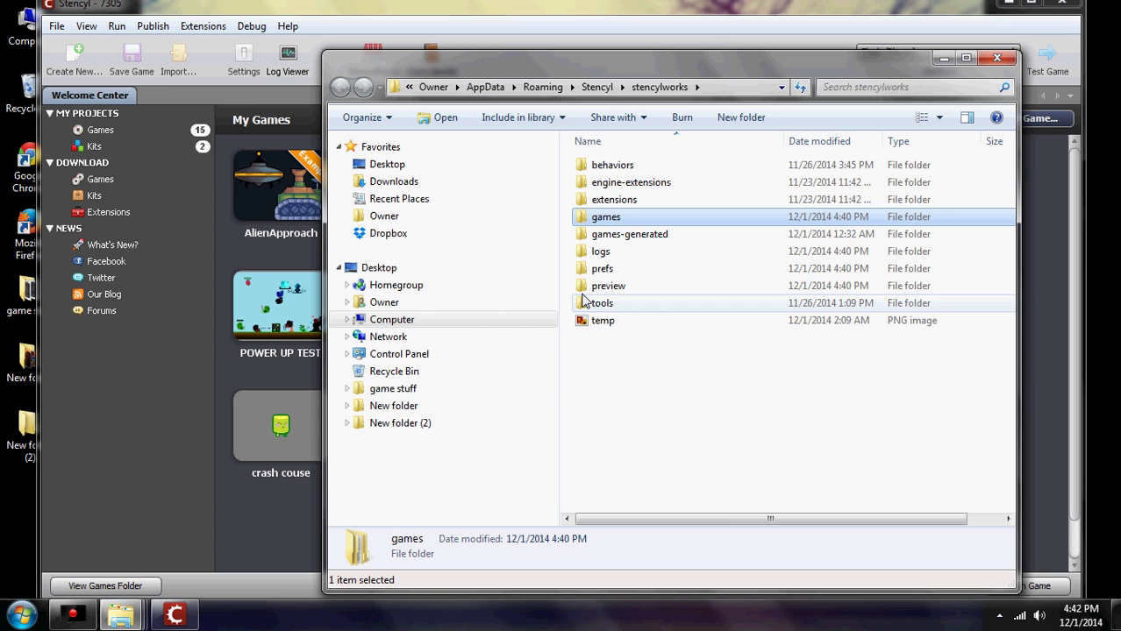
pyautogui.doubleClick(602, 221)
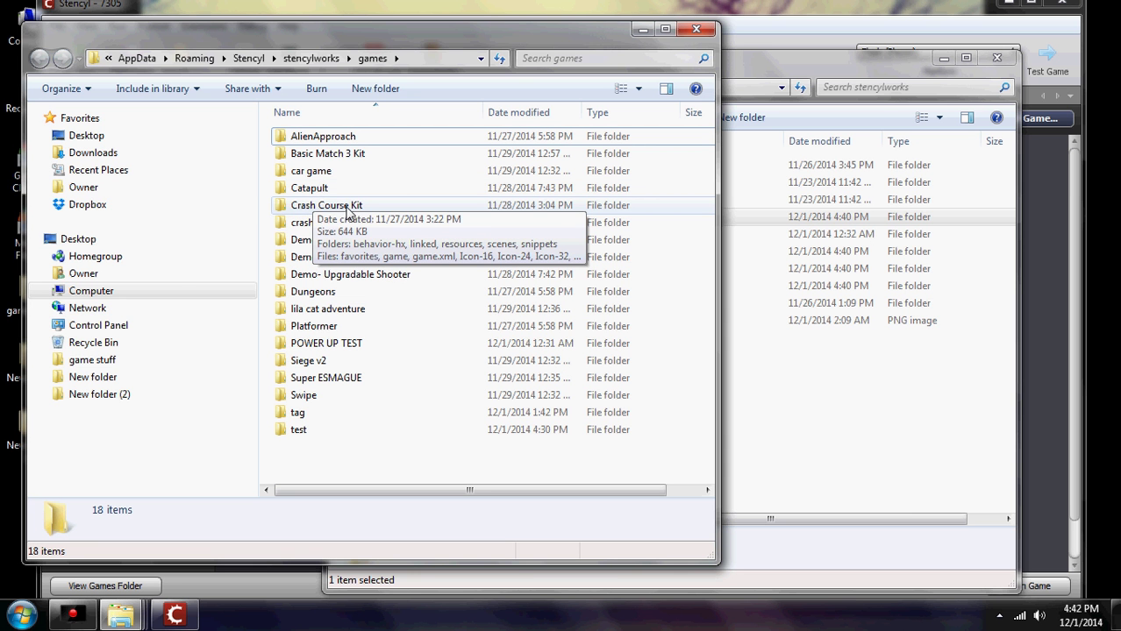
pyautogui.click(643, 29)
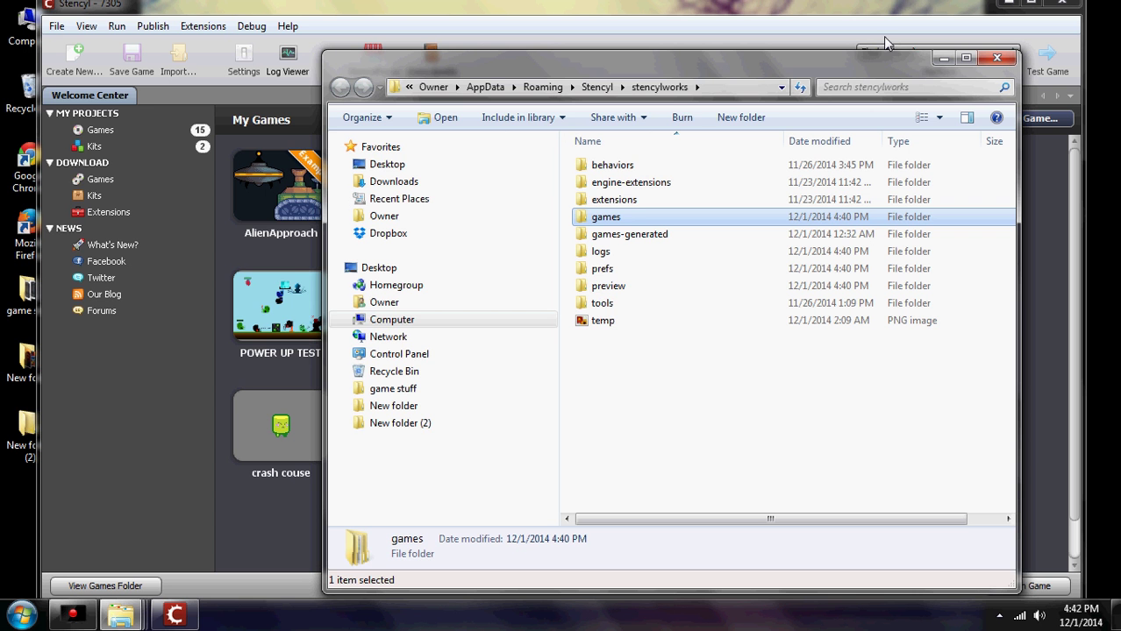
pyautogui.click(943, 58)
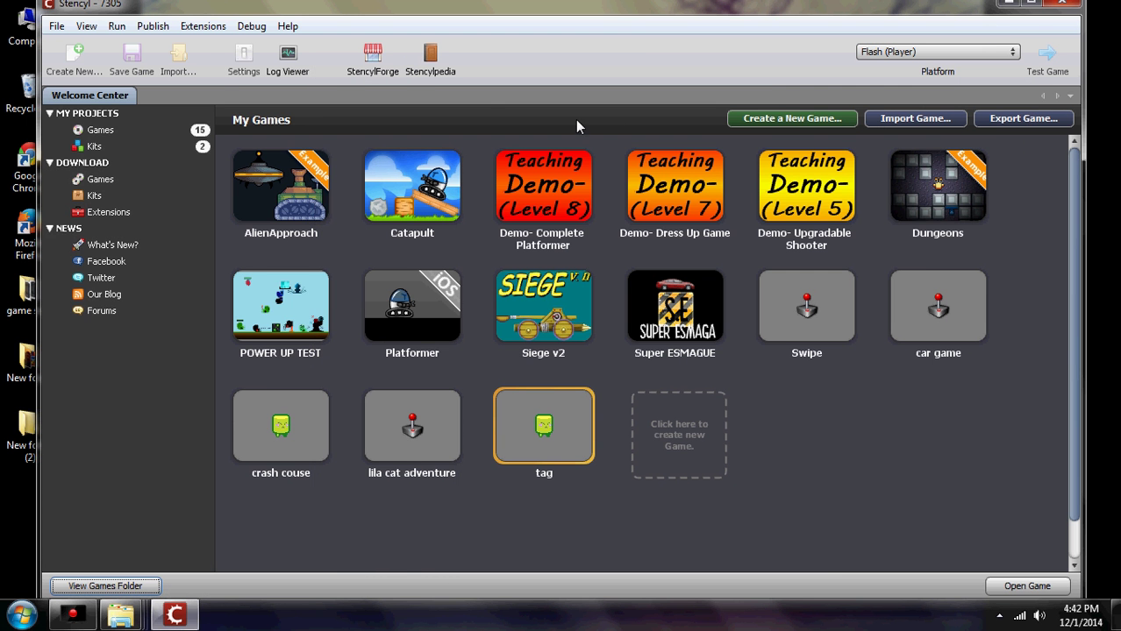
# Look inside the Crash Course Kit folder in the desktop's game stuff folder, and close both folder windows.
pyautogui.click(1006, 6)
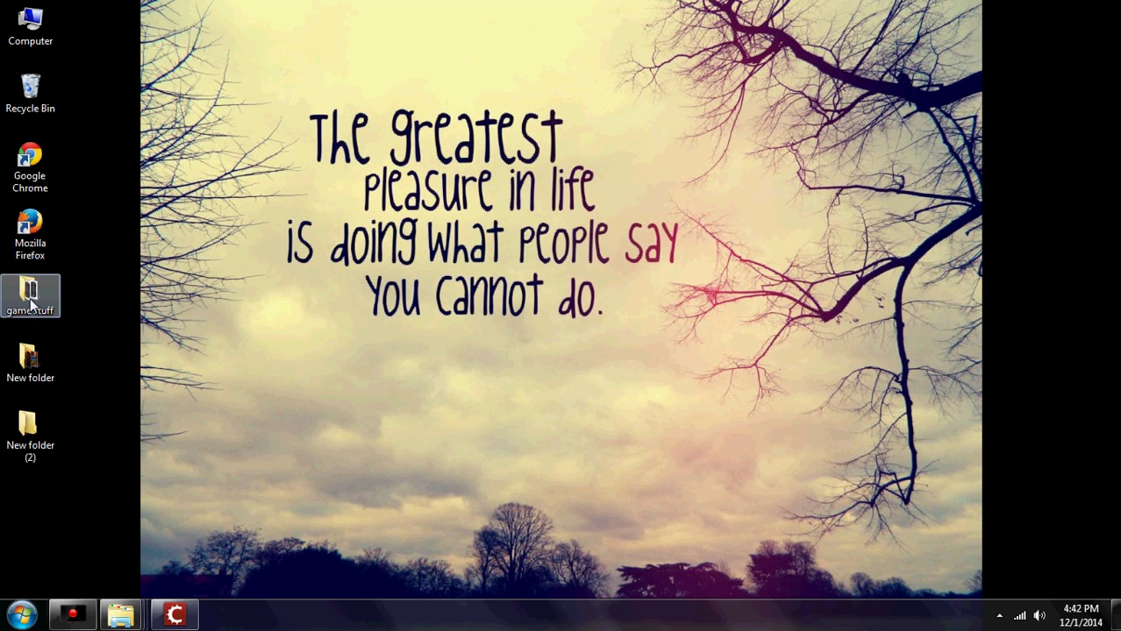
pyautogui.doubleClick(31, 299)
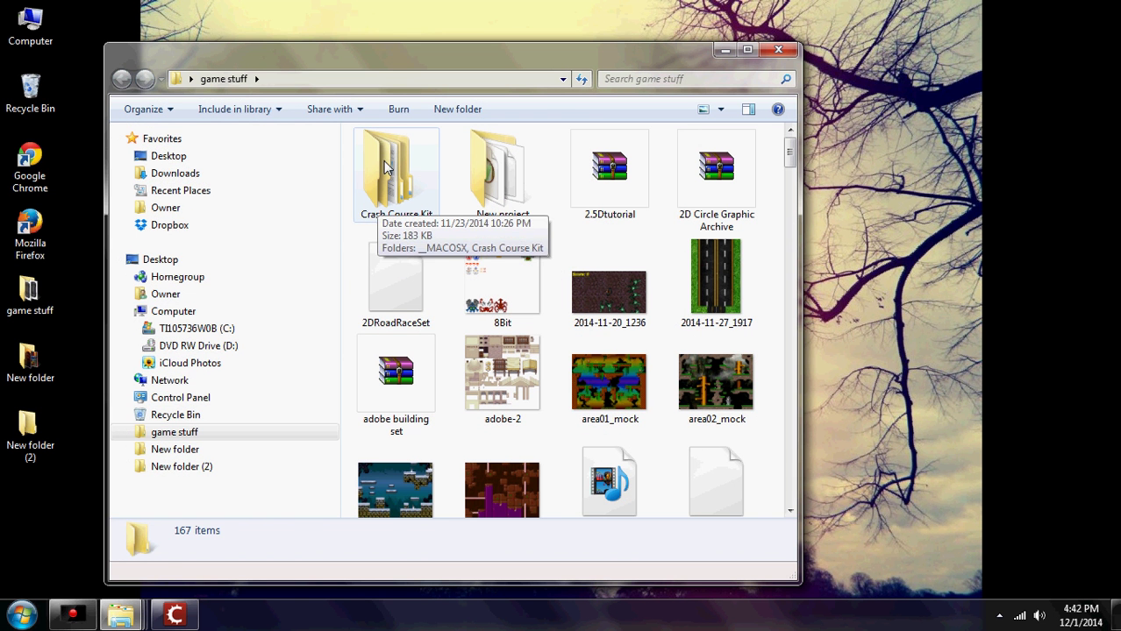
pyautogui.click(386, 169)
pyautogui.doubleClick(387, 168)
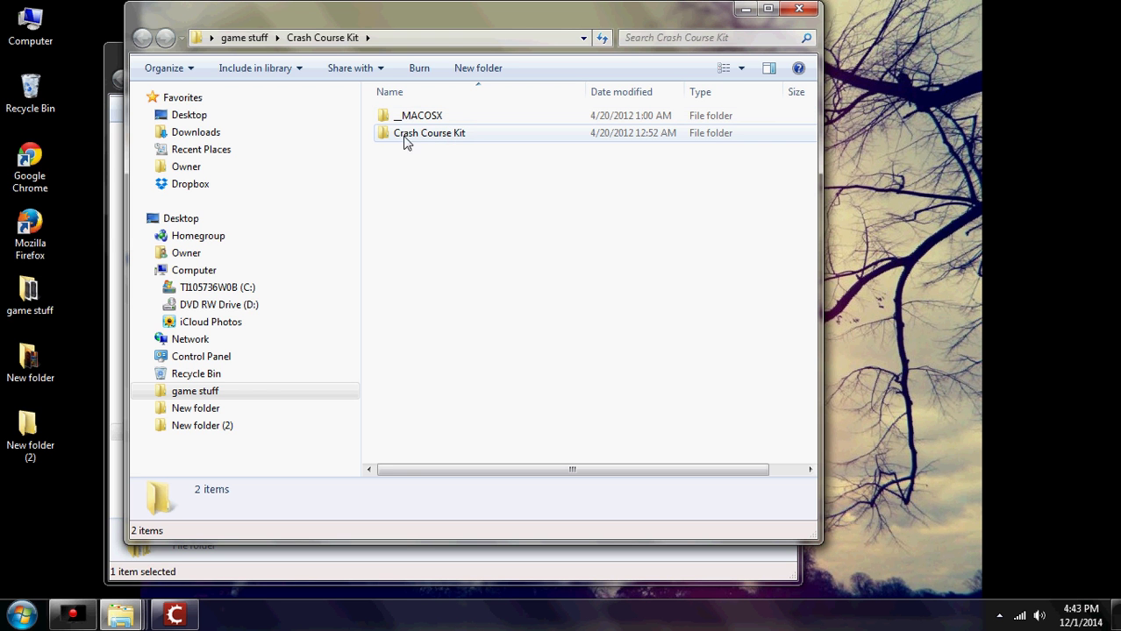
pyautogui.moveTo(454, 142)
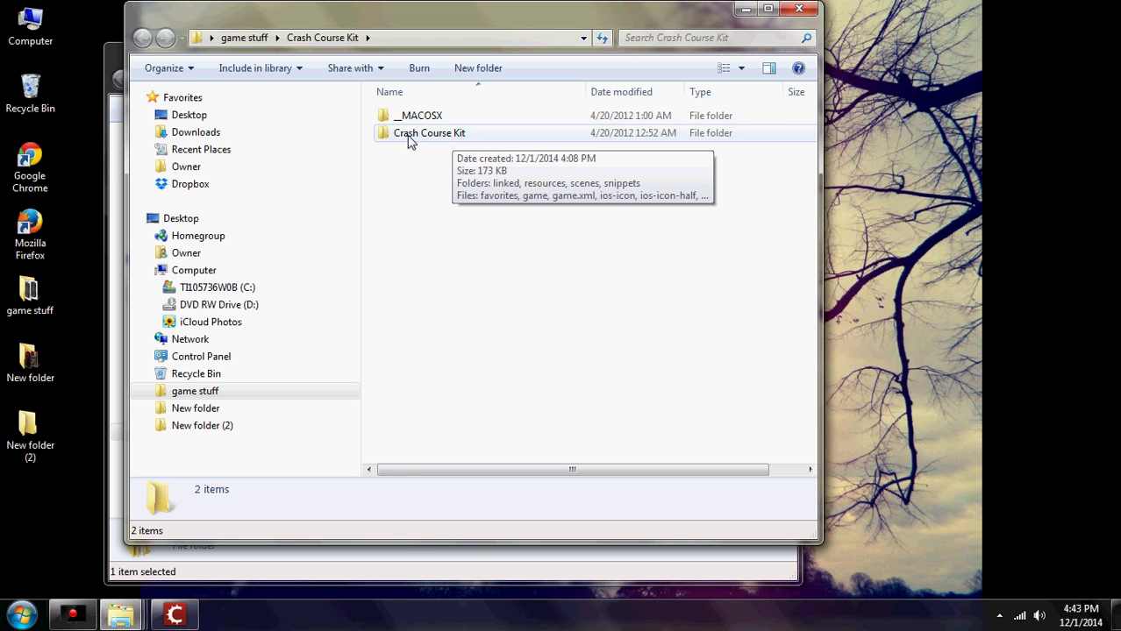
pyautogui.click(798, 9)
pyautogui.click(780, 50)
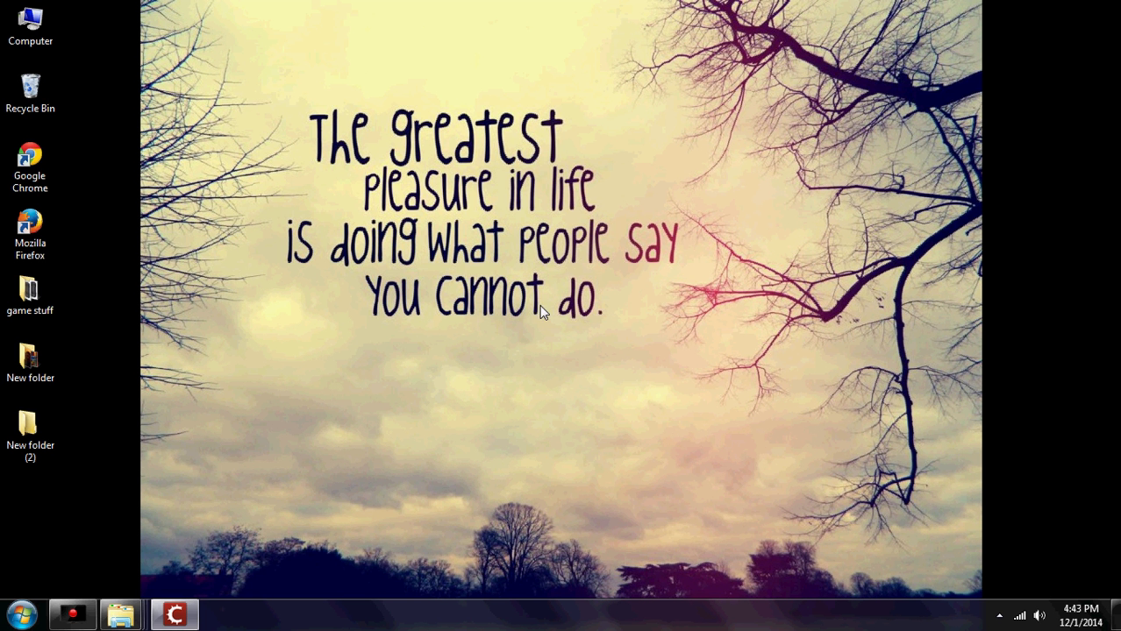
# Close the remaining games and stencylworks folder windows and switch back to Stencyl.
pyautogui.moveTo(180, 620)
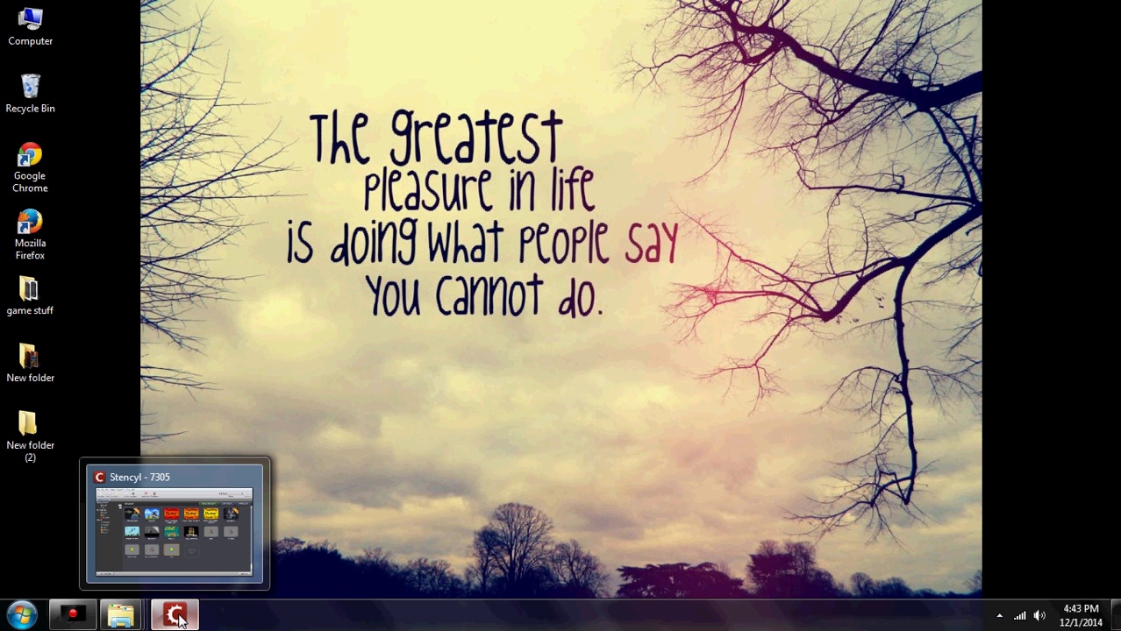
pyautogui.moveTo(128, 621)
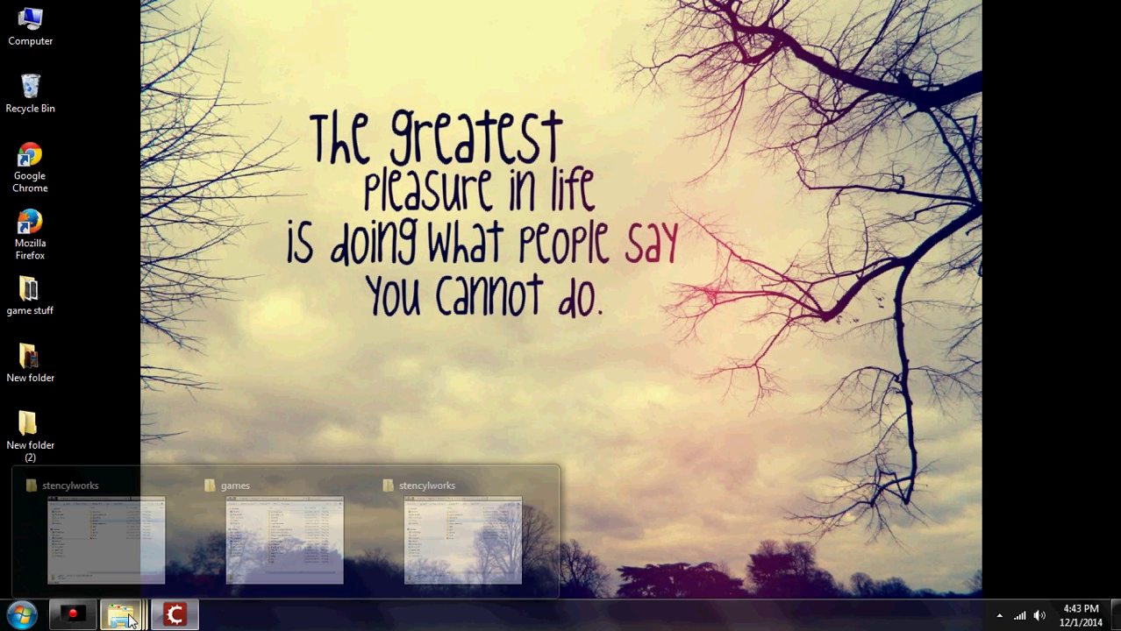
pyautogui.moveTo(185, 473)
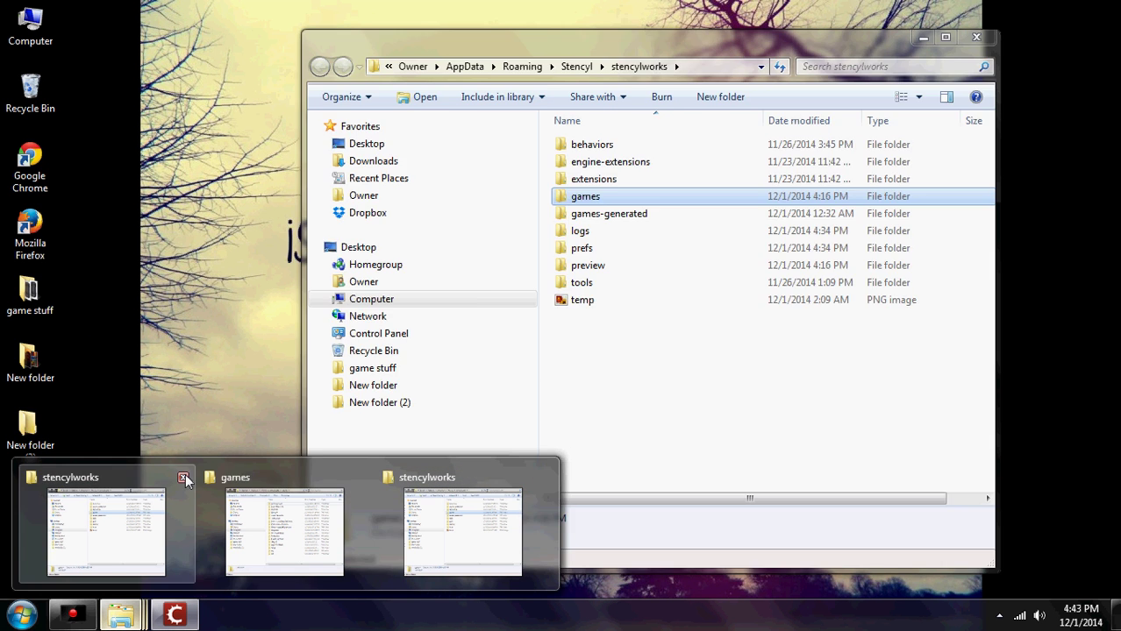
pyautogui.click(362, 478)
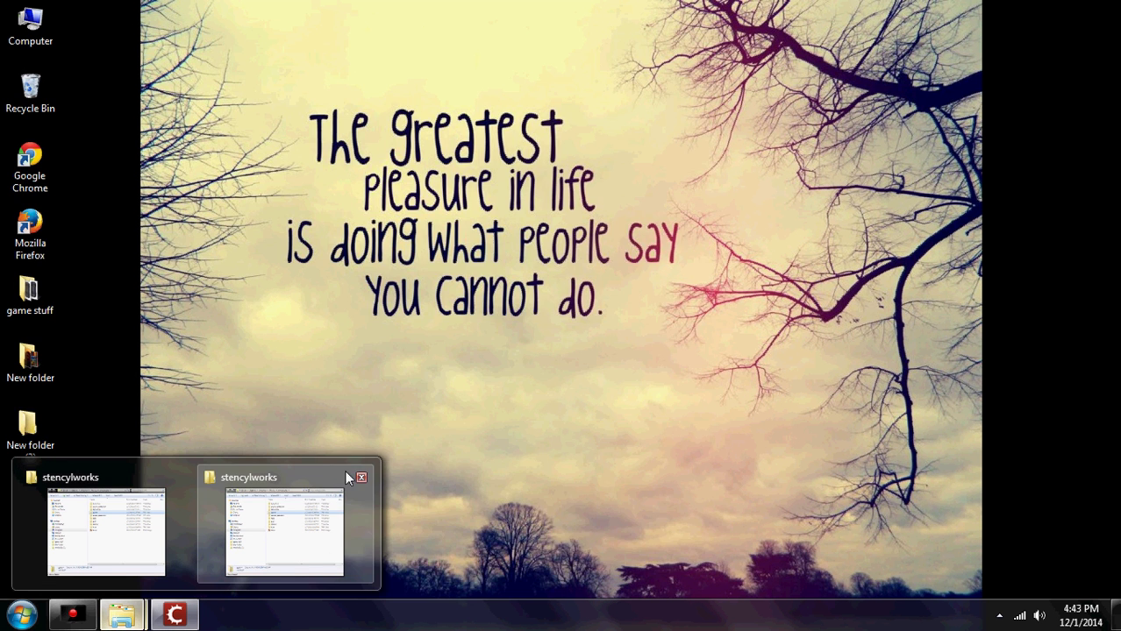
pyautogui.click(362, 479)
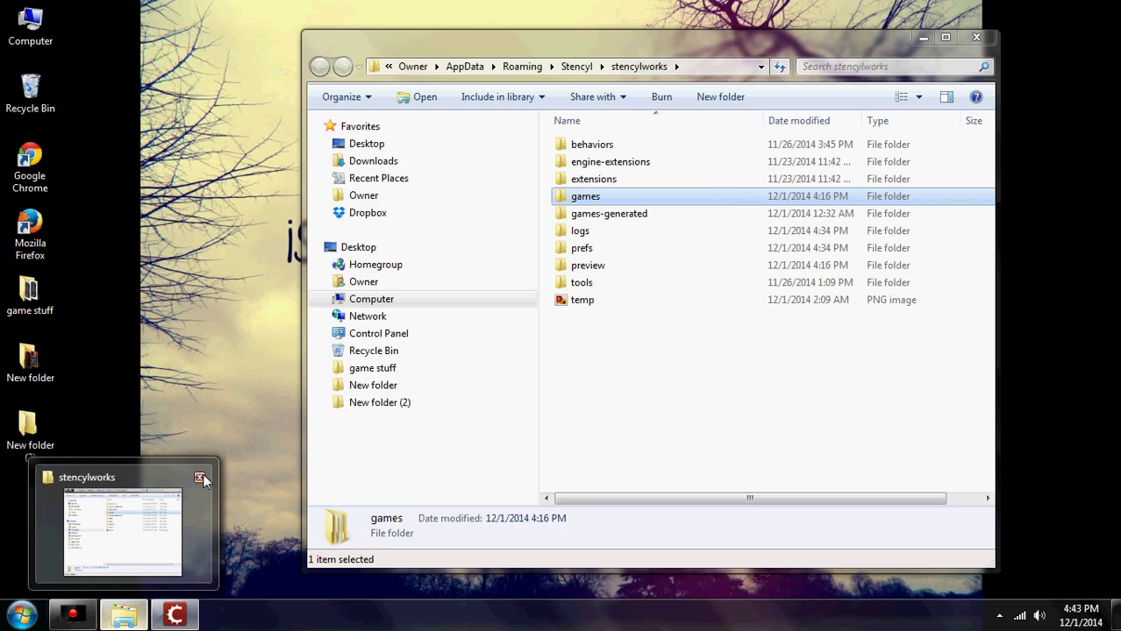
pyautogui.click(204, 472)
pyautogui.click(124, 619)
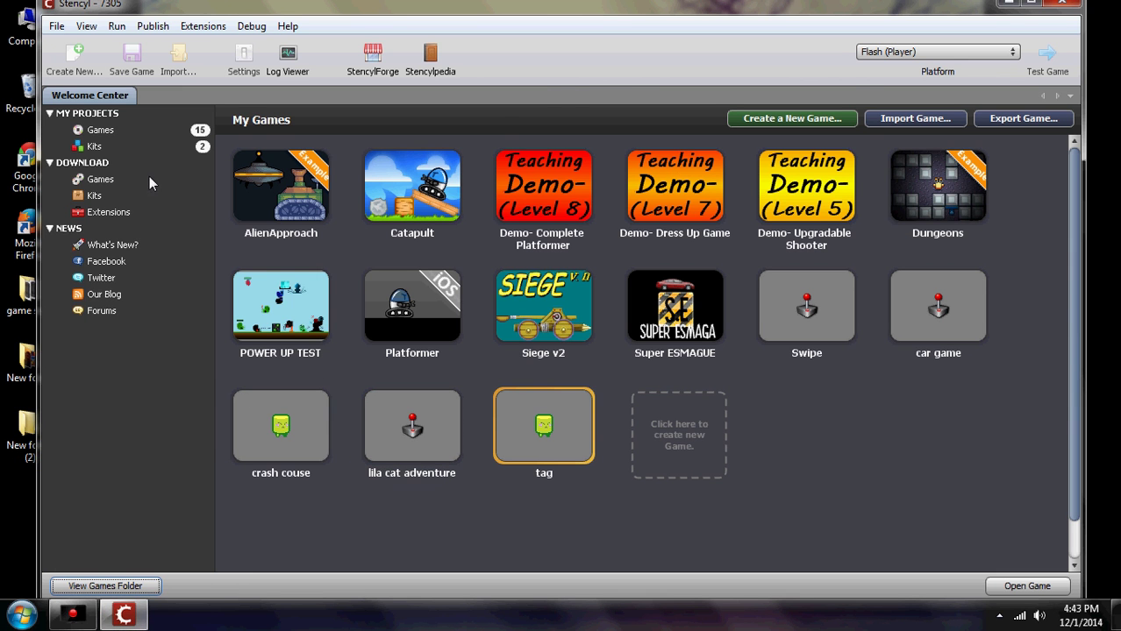
pyautogui.click(678, 430)
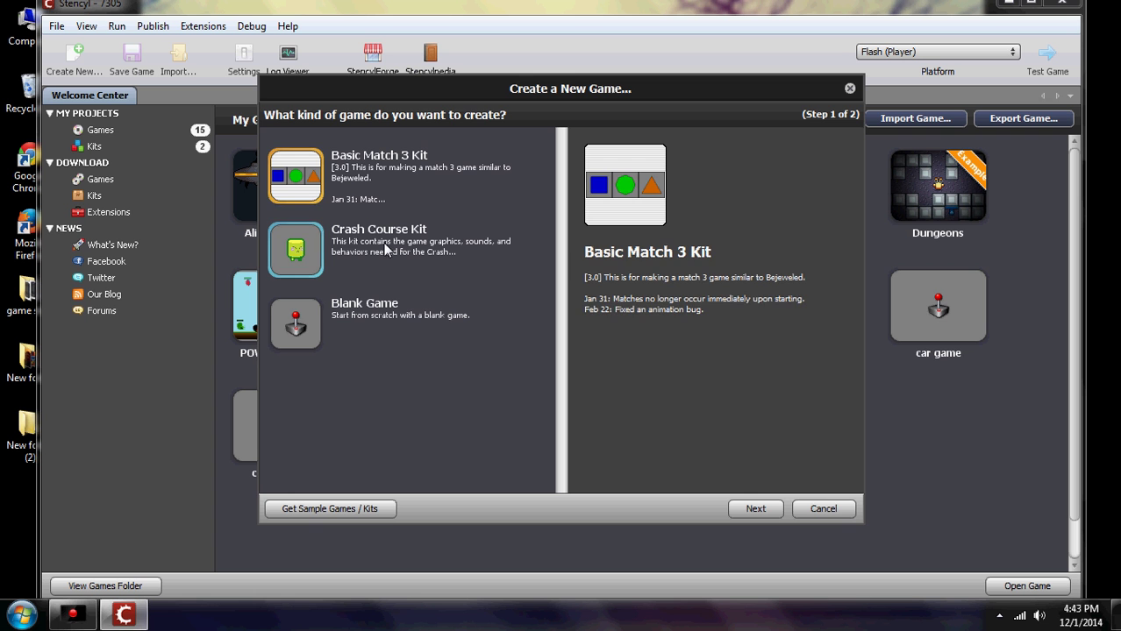
pyautogui.click(364, 250)
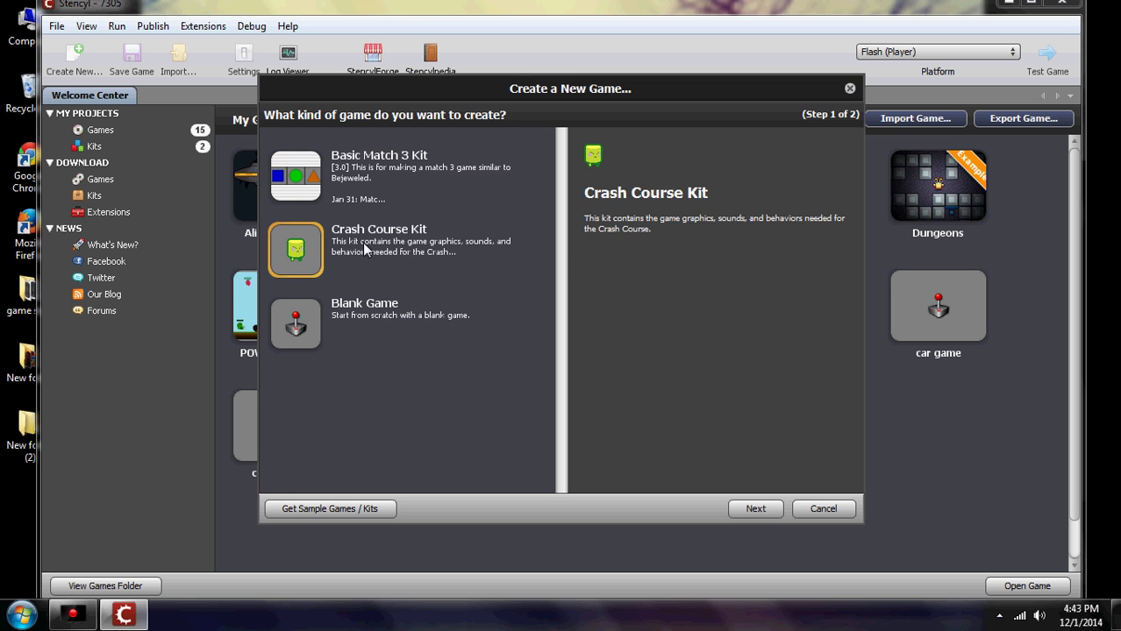
pyautogui.click(756, 509)
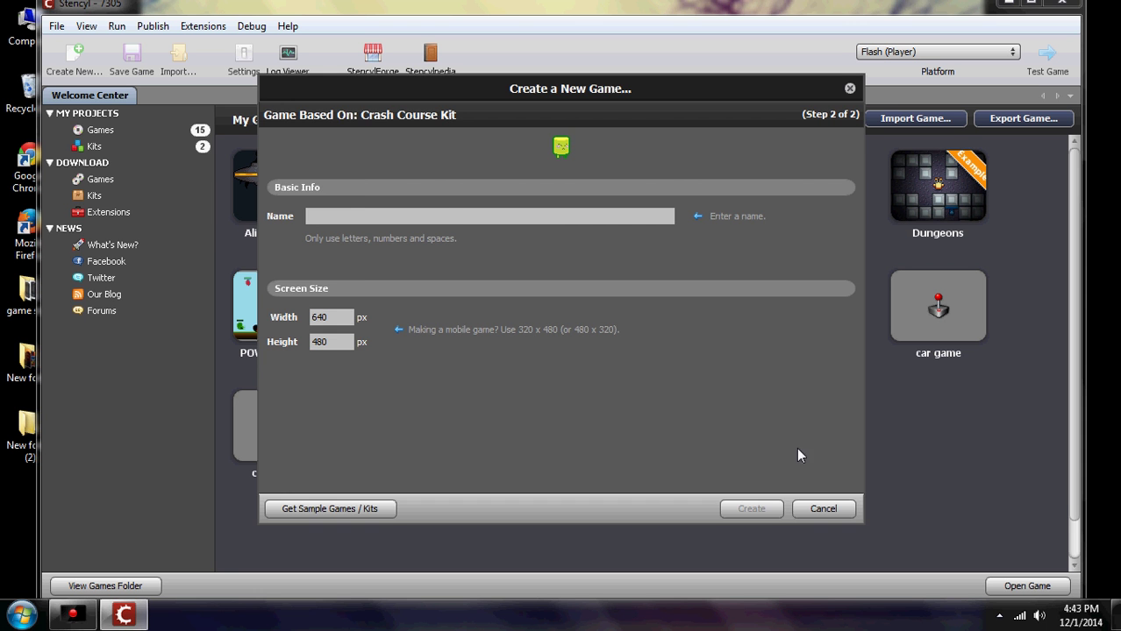
pyautogui.click(822, 511)
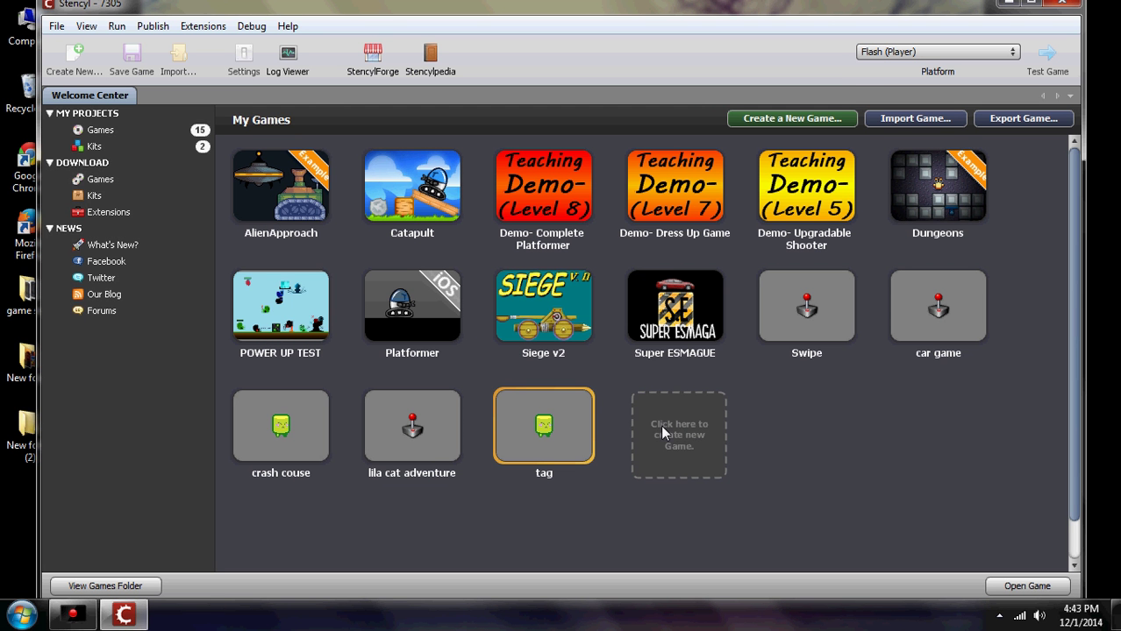
# Open the existing "crash couse" game and remove its Copy of Pronger actor type.
pyautogui.doubleClick(282, 426)
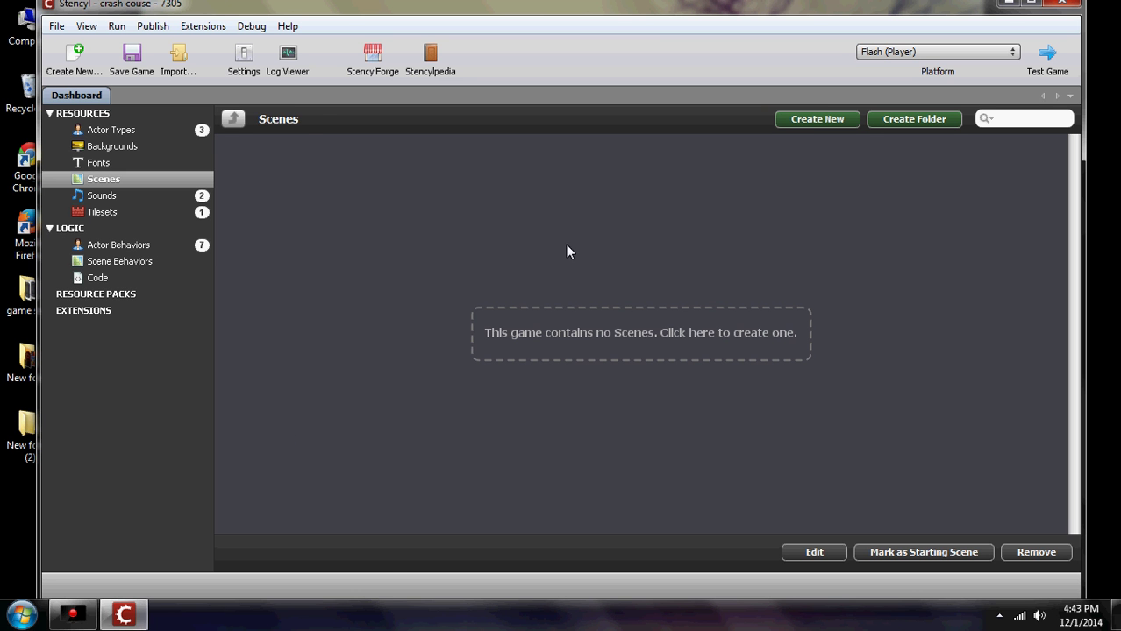
pyautogui.click(120, 130)
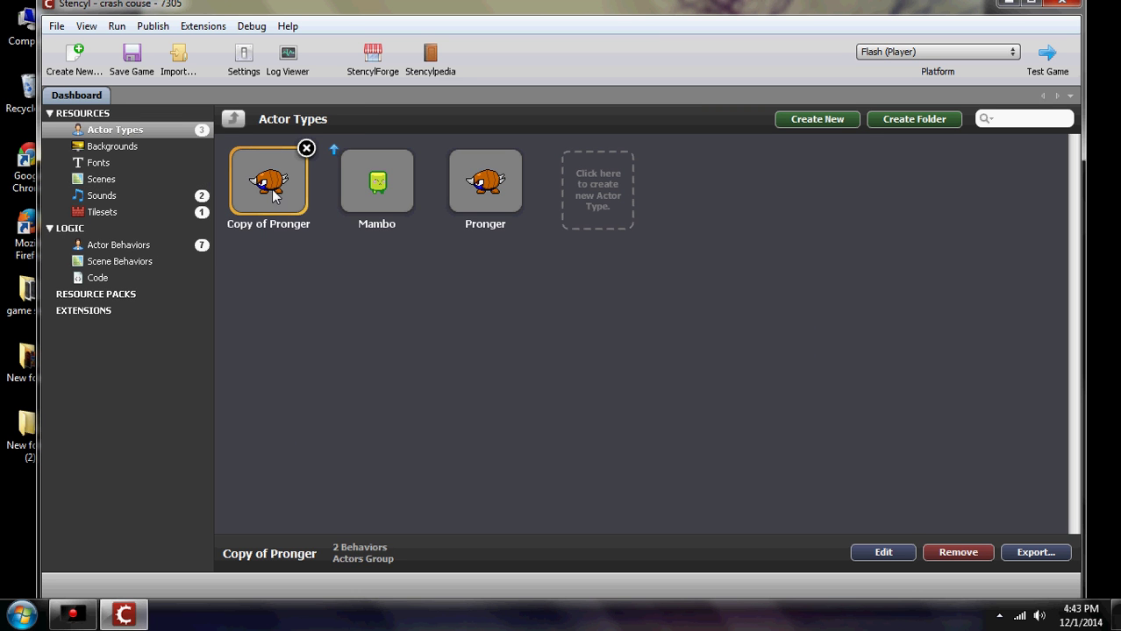
pyautogui.click(306, 148)
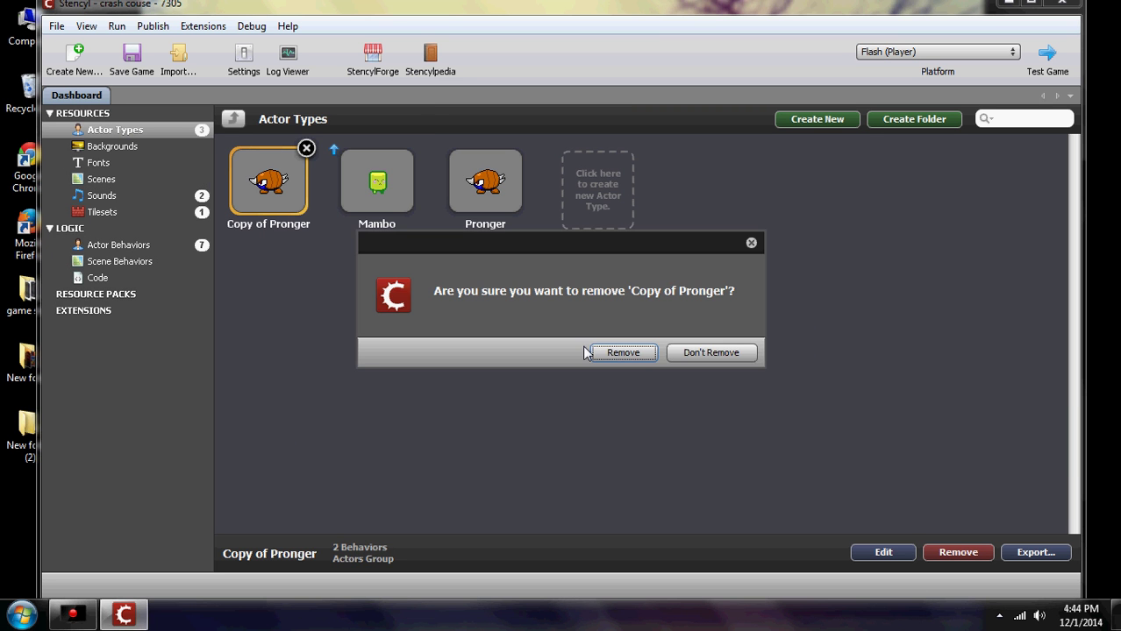
pyautogui.click(619, 354)
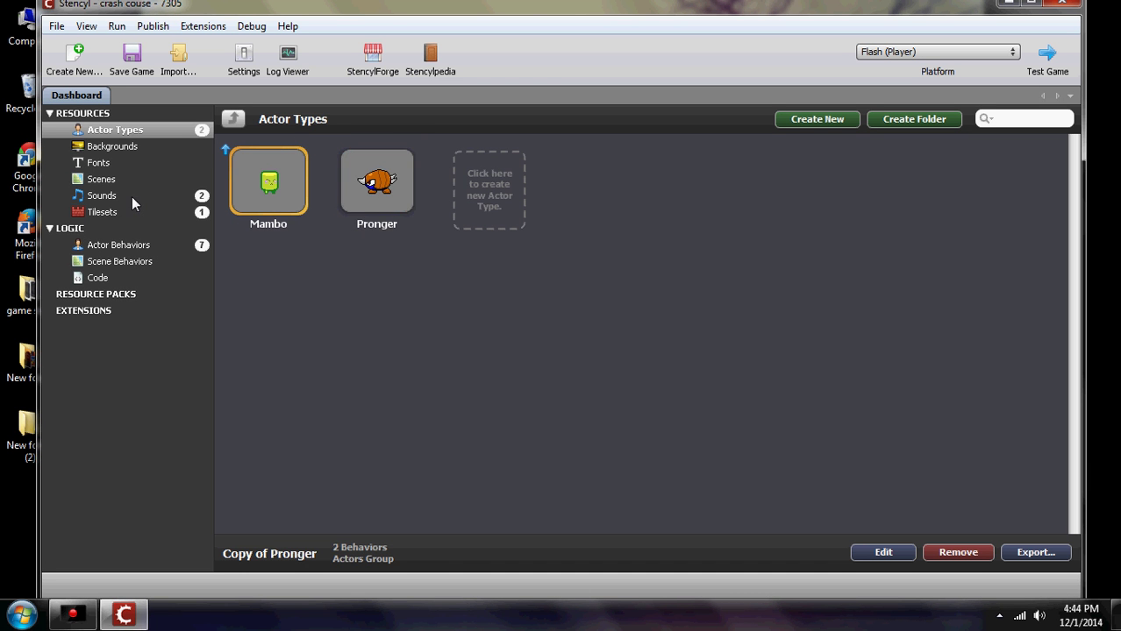
# Remove the Back and Forth Horizontally and char behaviors from the game's actor behaviors.
pyautogui.click(103, 196)
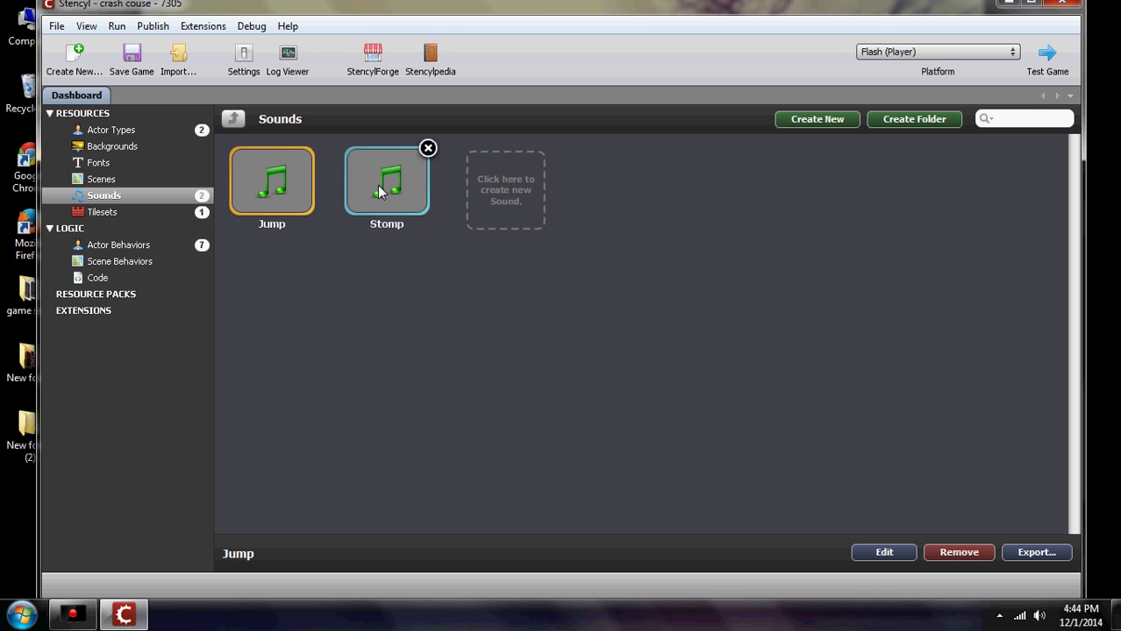
pyautogui.click(103, 211)
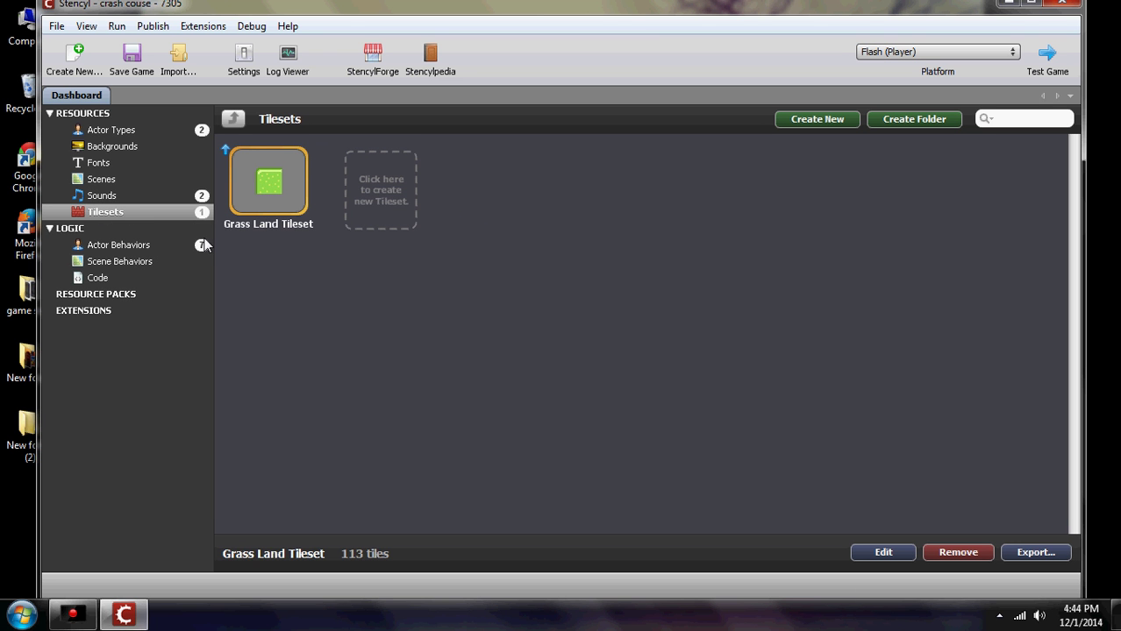
pyautogui.click(140, 248)
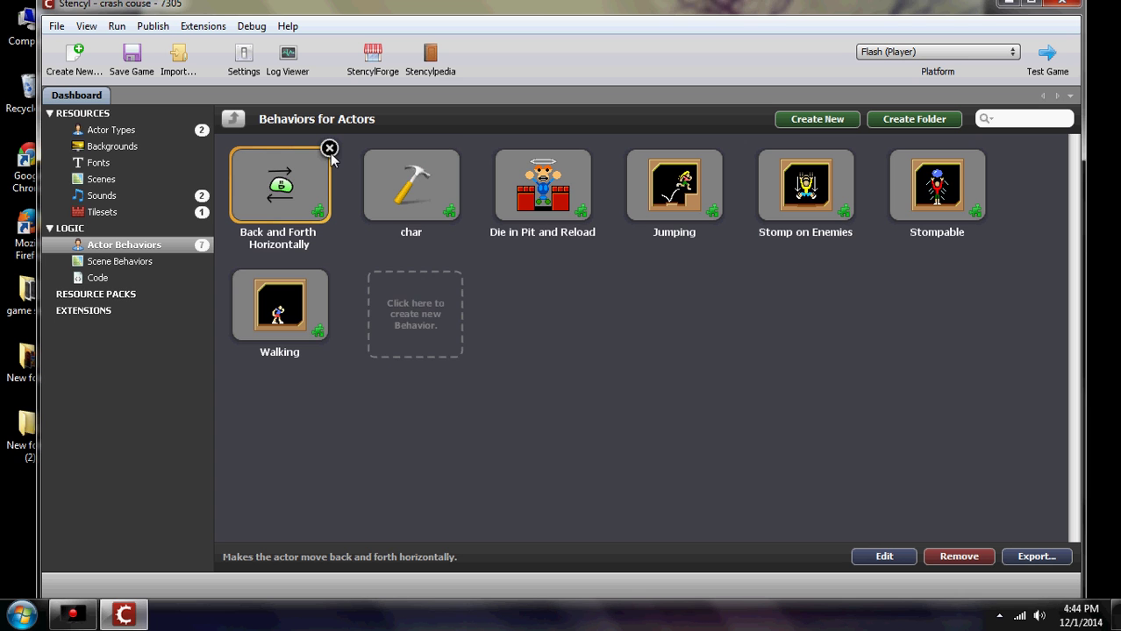
pyautogui.click(329, 150)
pyautogui.click(601, 352)
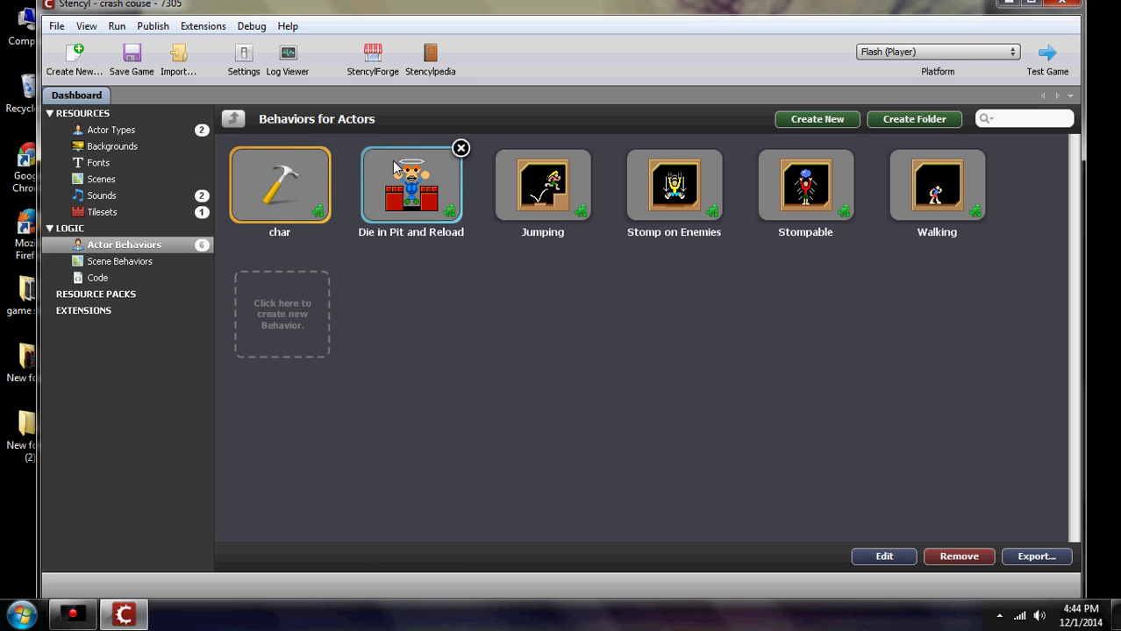
pyautogui.click(330, 149)
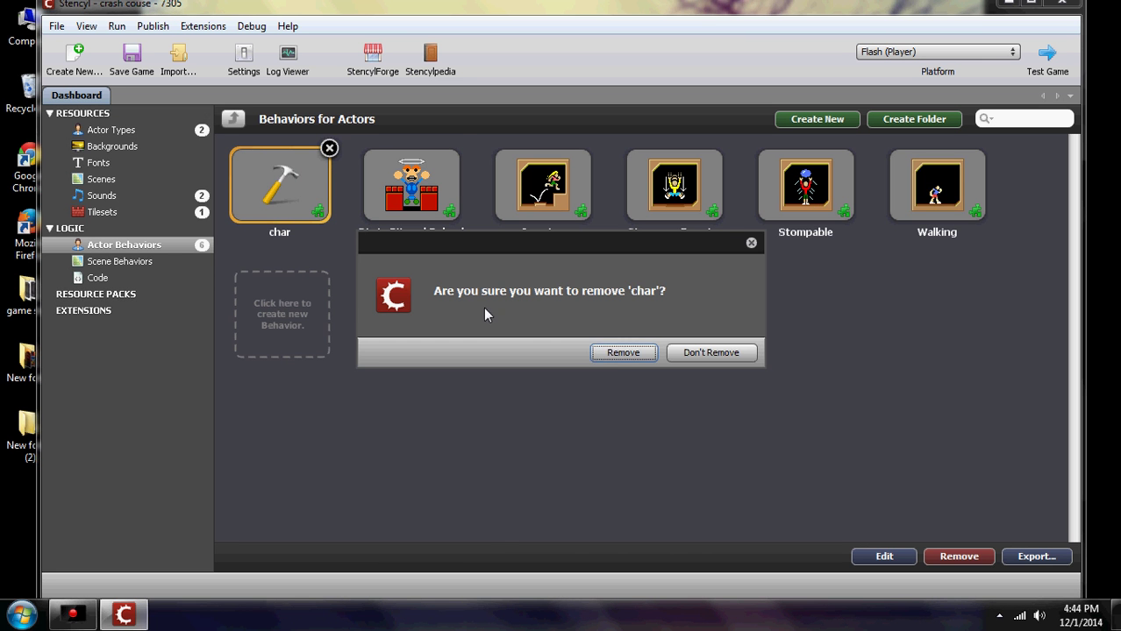
pyautogui.click(618, 354)
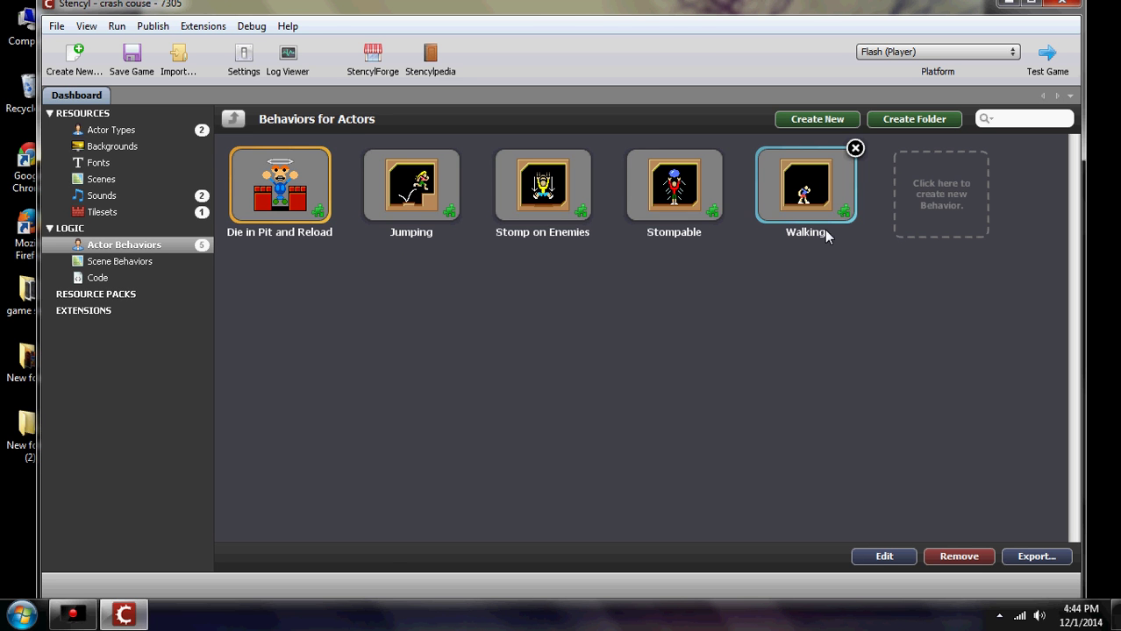
# Review the game's actor types, sounds, tilesets and actor behaviors, and bring up its scenes.
pyautogui.click(154, 130)
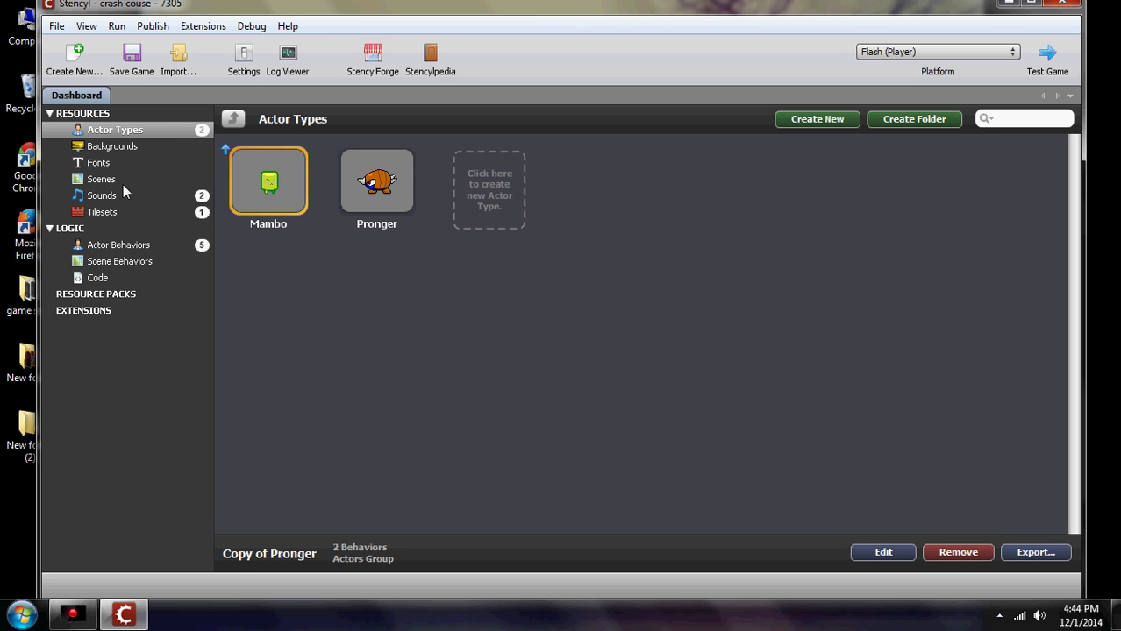
pyautogui.click(88, 199)
pyautogui.click(101, 212)
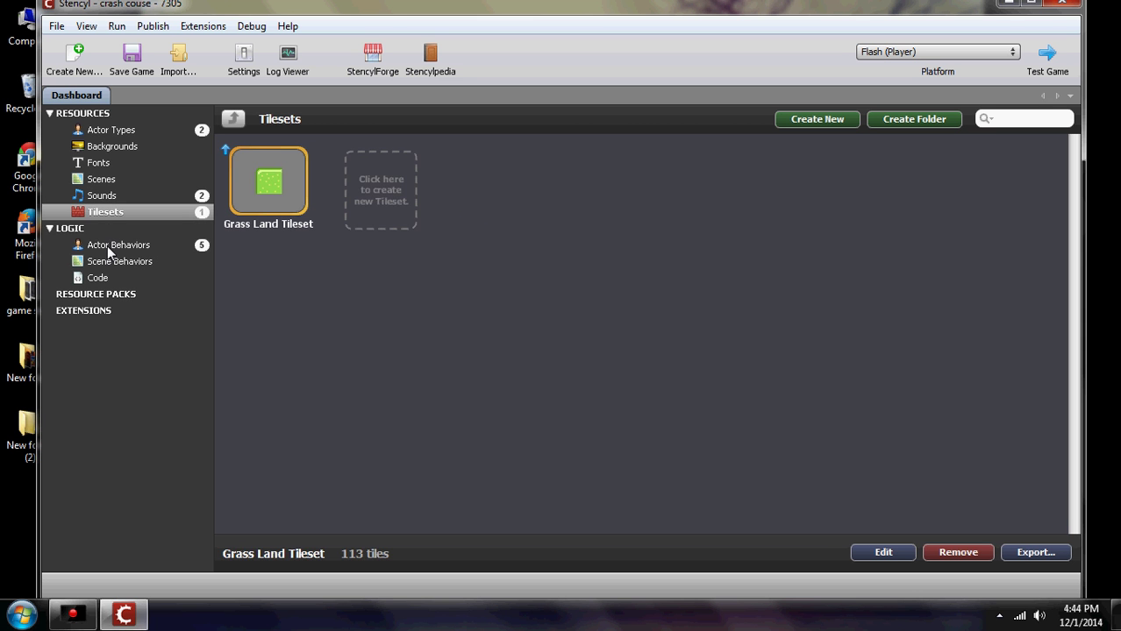
pyautogui.click(133, 248)
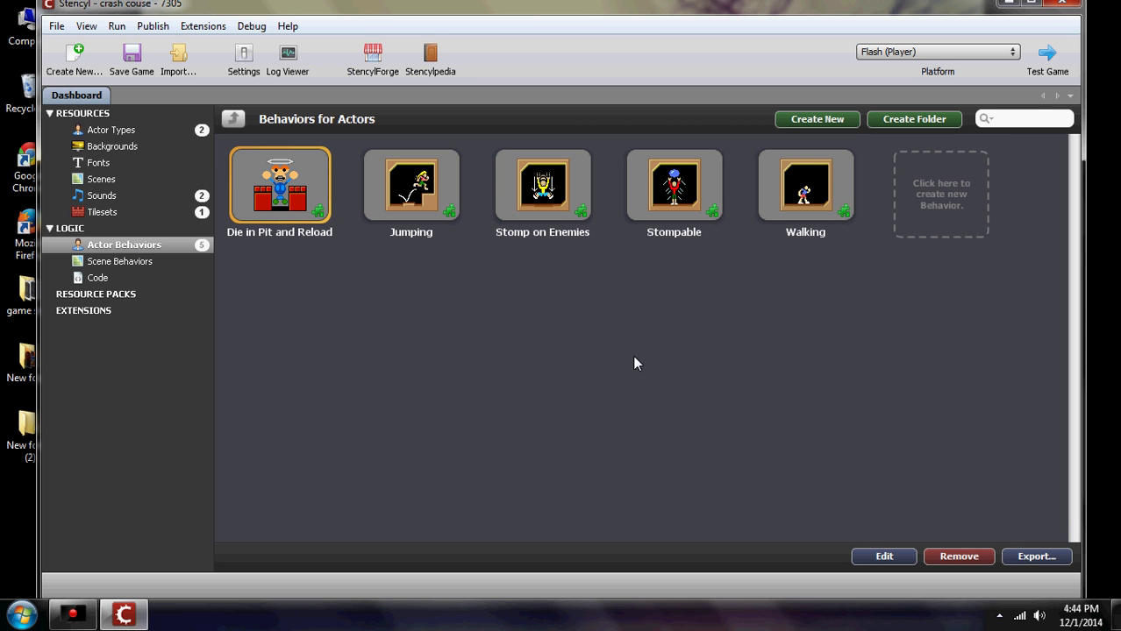
pyautogui.click(114, 184)
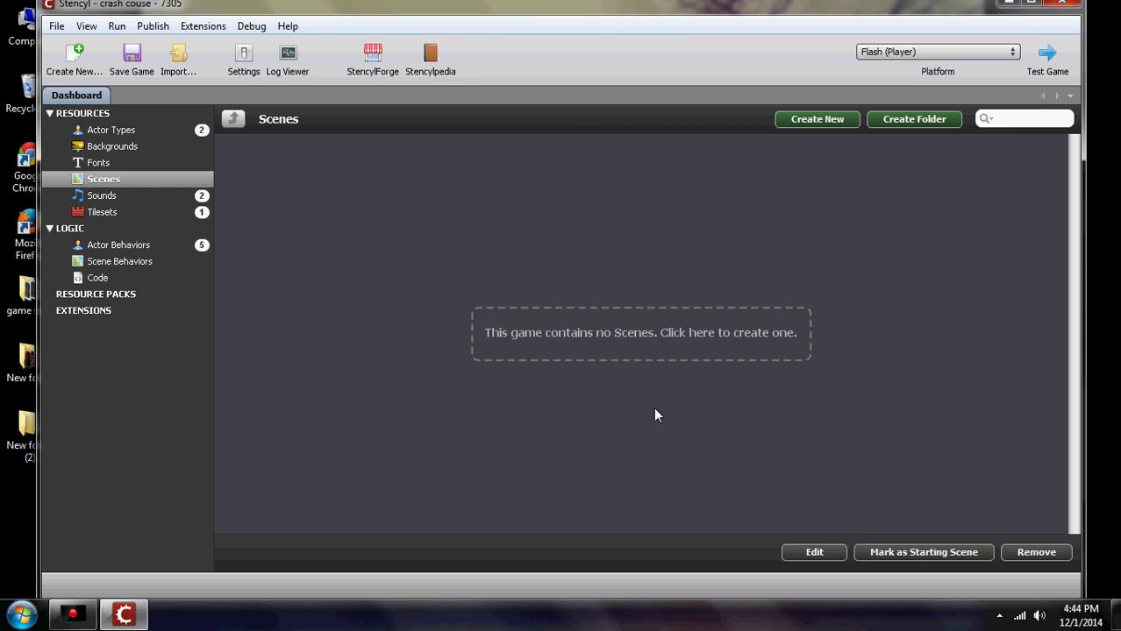
# Create a scene named lv1 with a vertical gradient background running from blue to pale cyan.
pyautogui.click(711, 338)
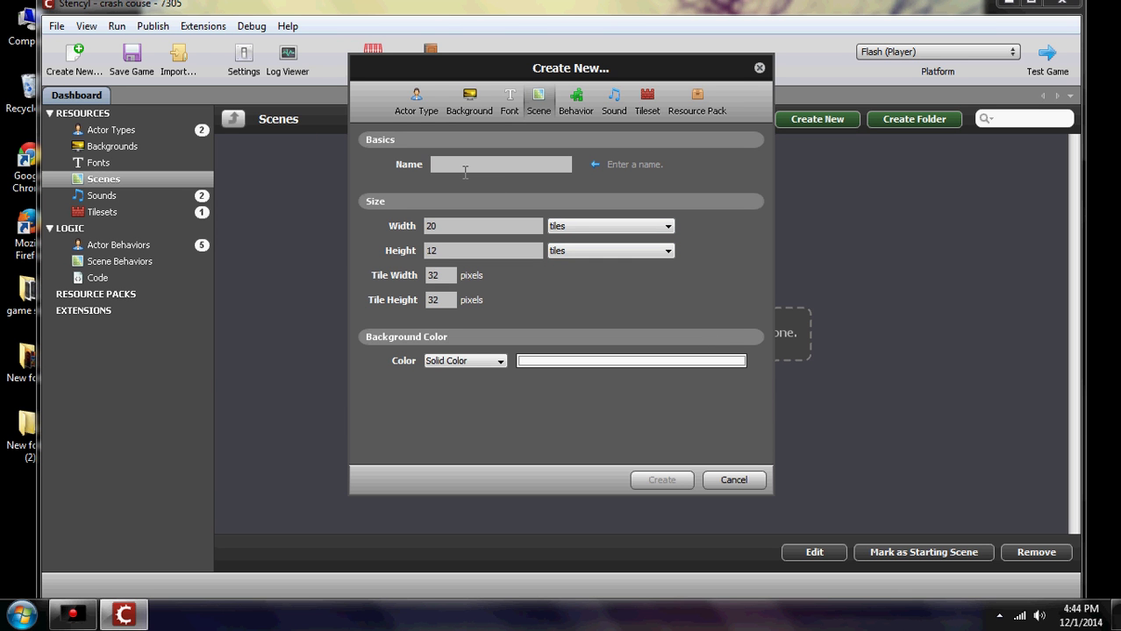
pyautogui.write('lv1')
pyautogui.click(475, 361)
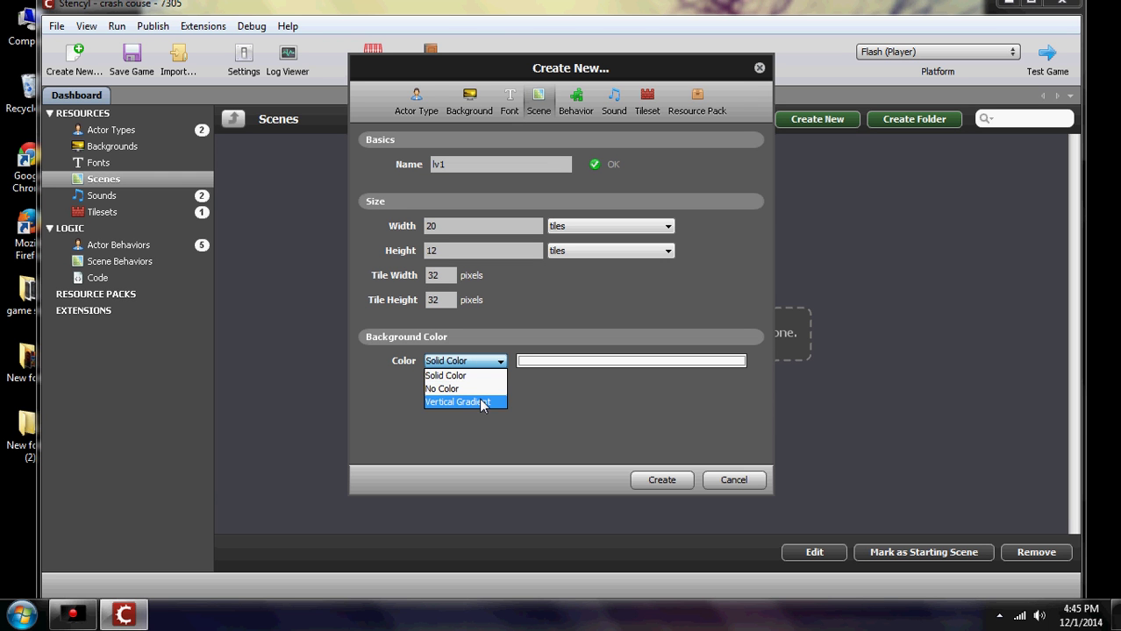
pyautogui.click(481, 404)
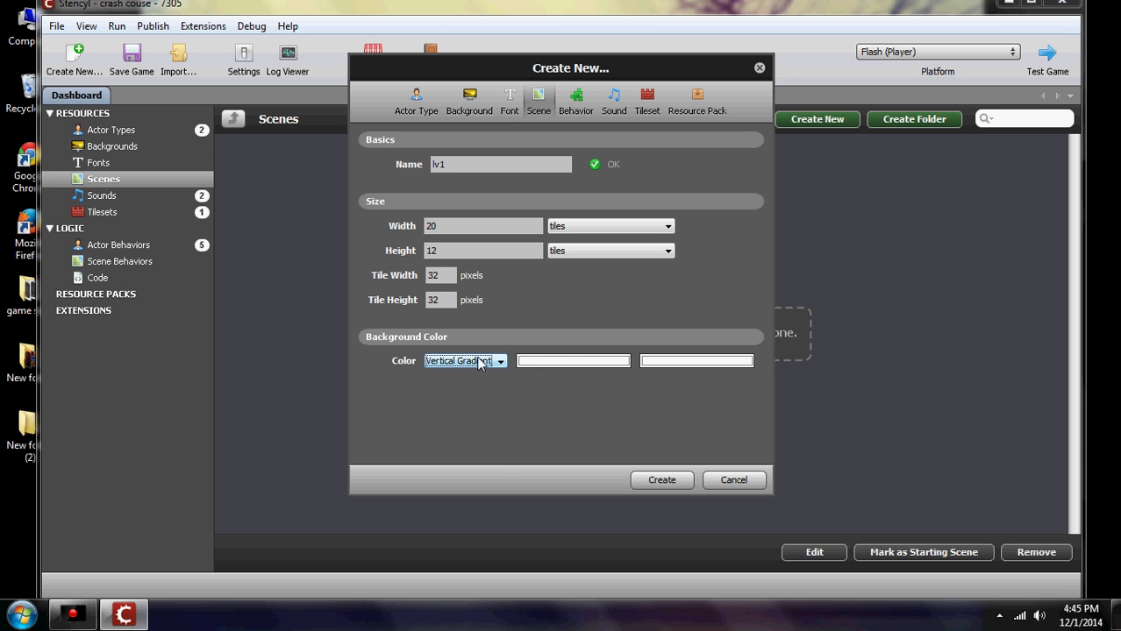
pyautogui.click(586, 367)
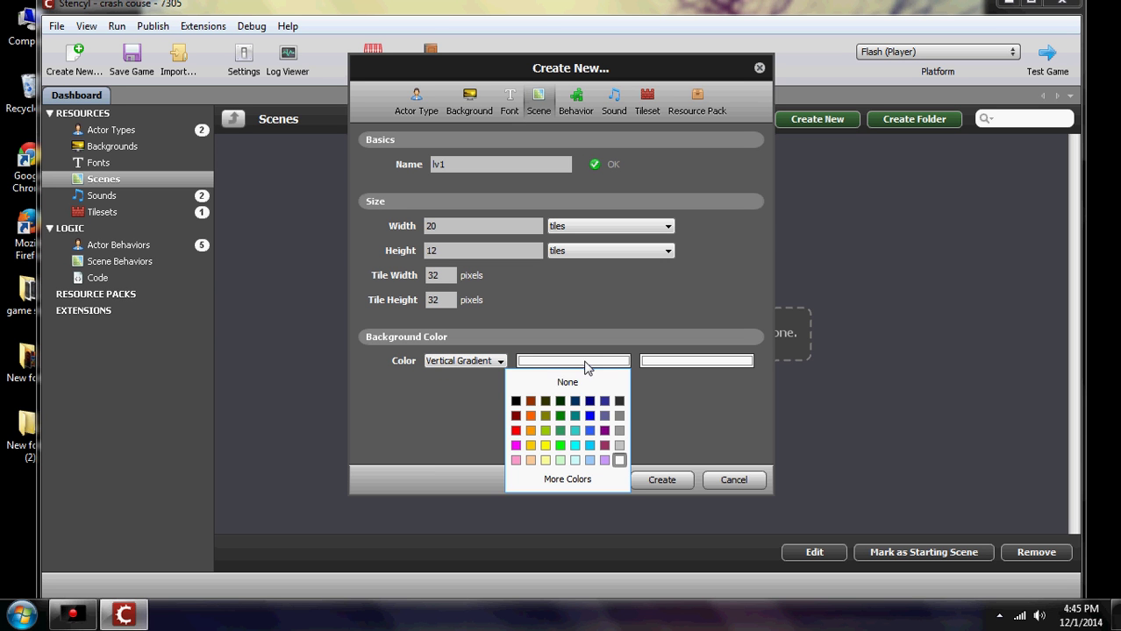
pyautogui.click(592, 417)
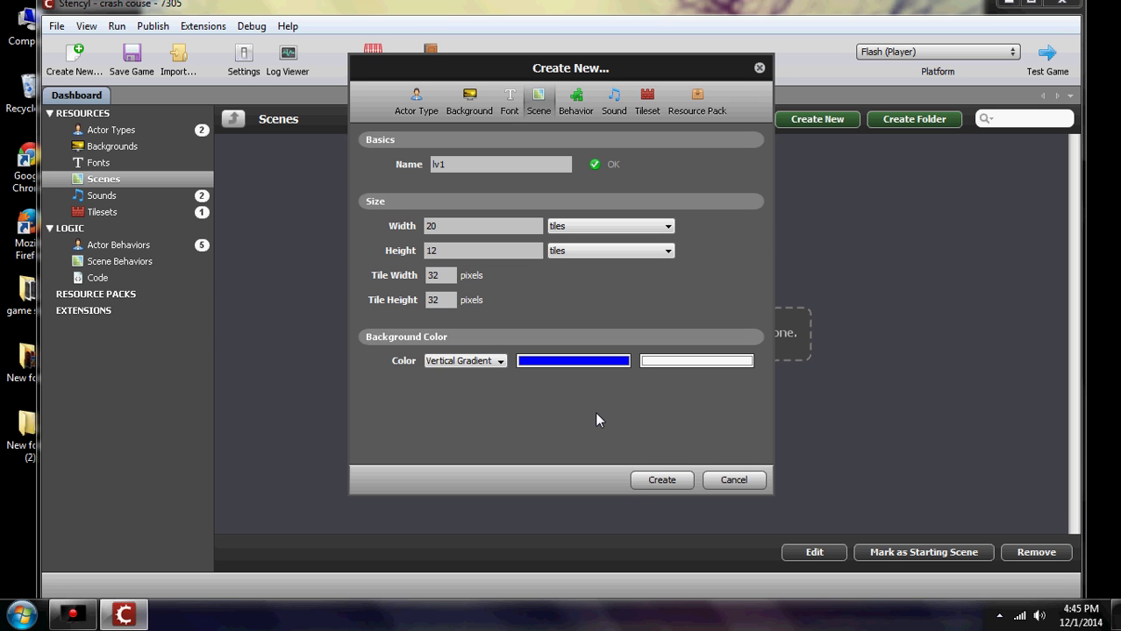
pyautogui.click(647, 366)
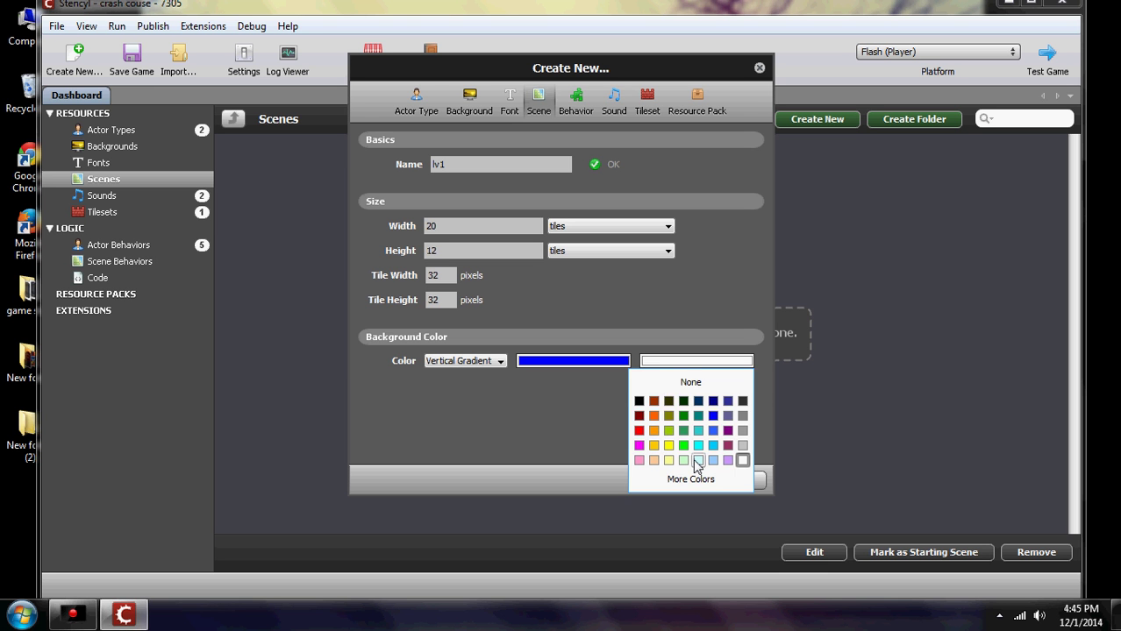
pyautogui.click(697, 460)
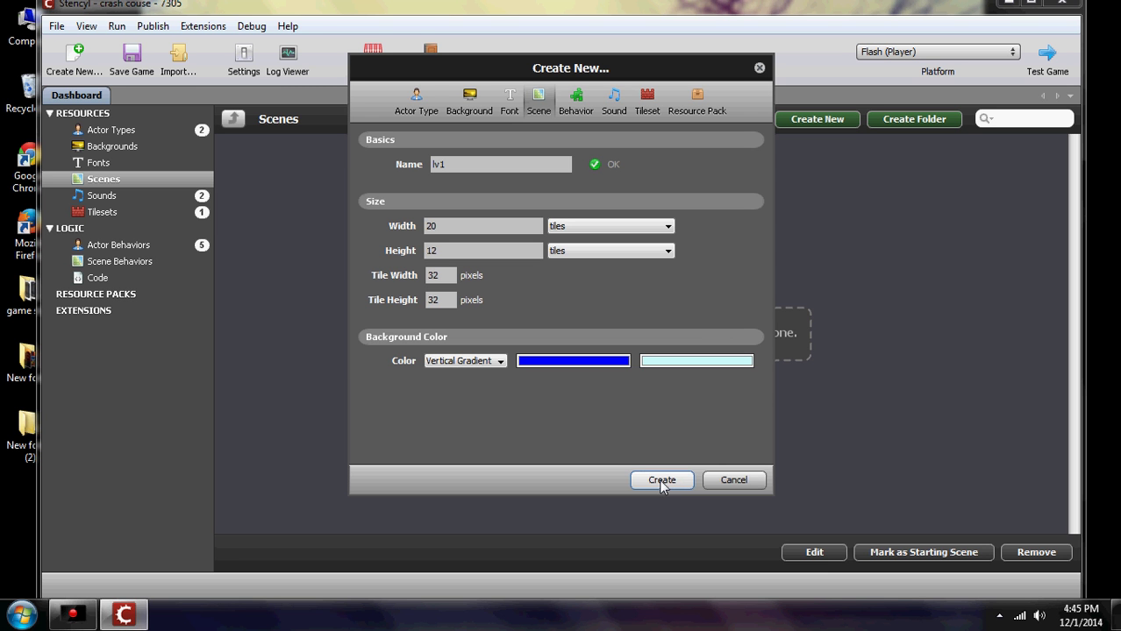
pyautogui.click(662, 481)
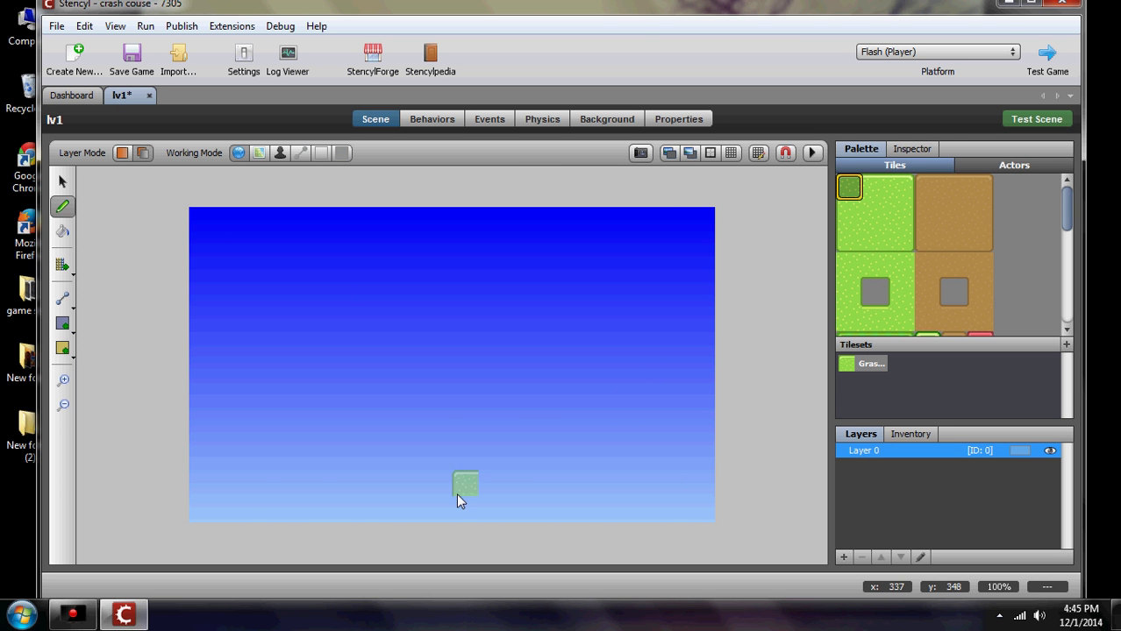
# Look over the grass and dirt tiles and the Mambo and Pronger actors available for the scene.
pyautogui.click(857, 198)
pyautogui.click(1013, 167)
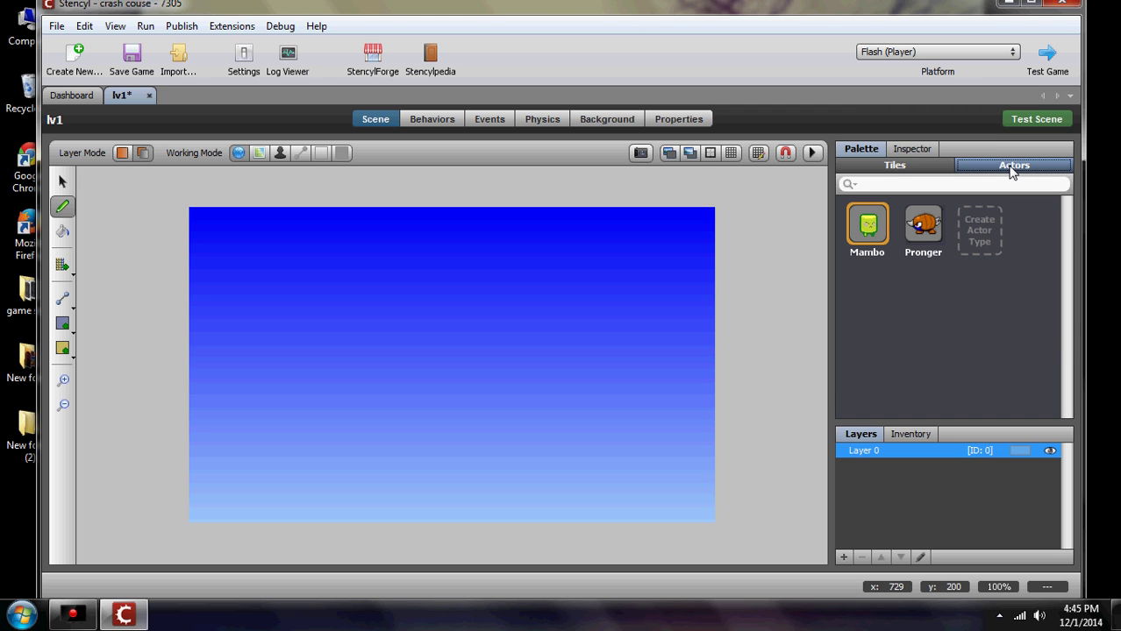
pyautogui.click(892, 168)
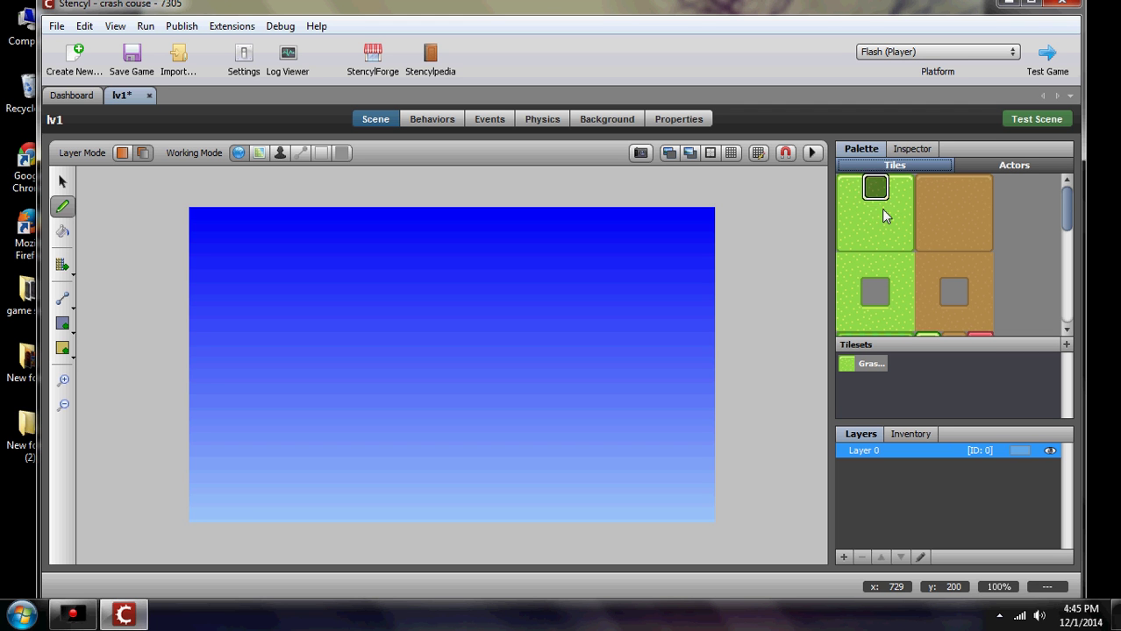
pyautogui.click(973, 215)
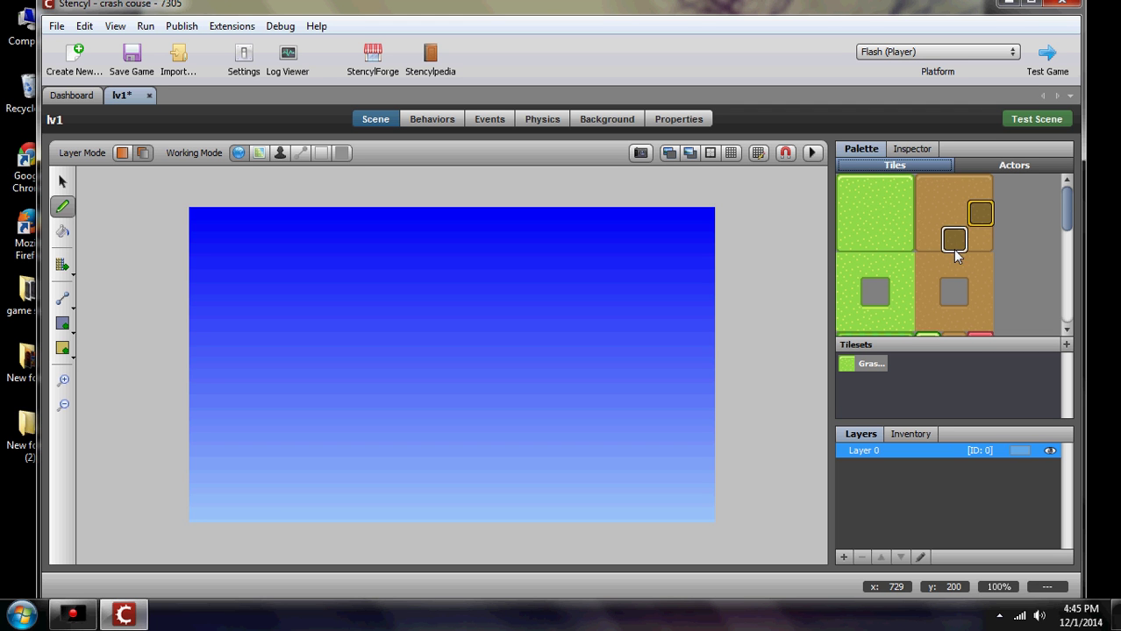
pyautogui.click(956, 221)
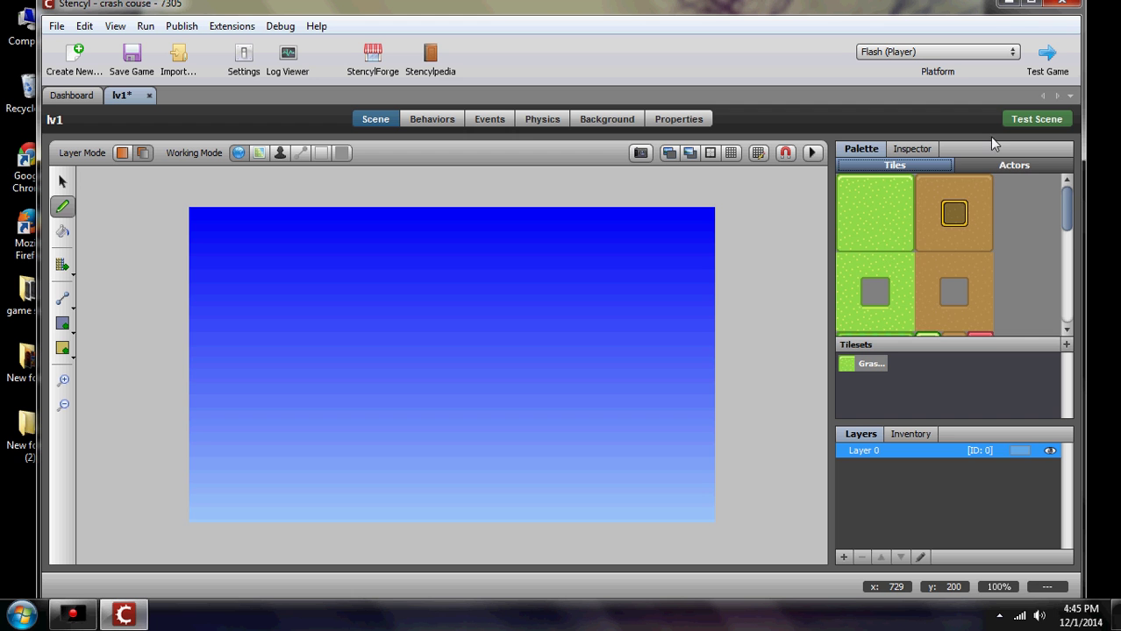
pyautogui.click(1008, 166)
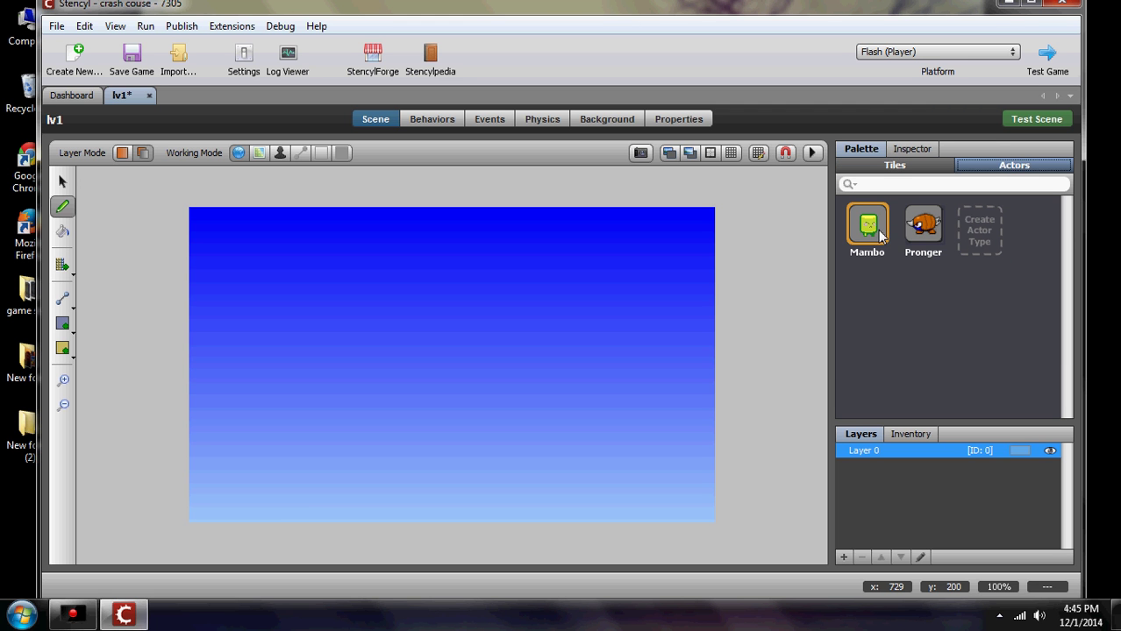
pyautogui.click(941, 230)
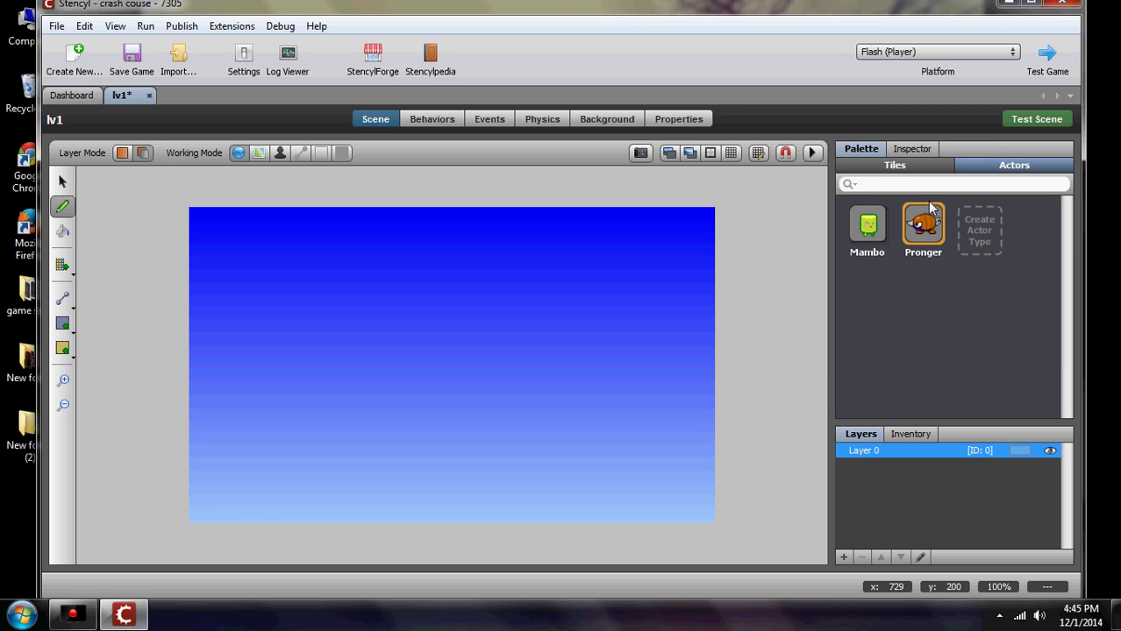
pyautogui.click(877, 239)
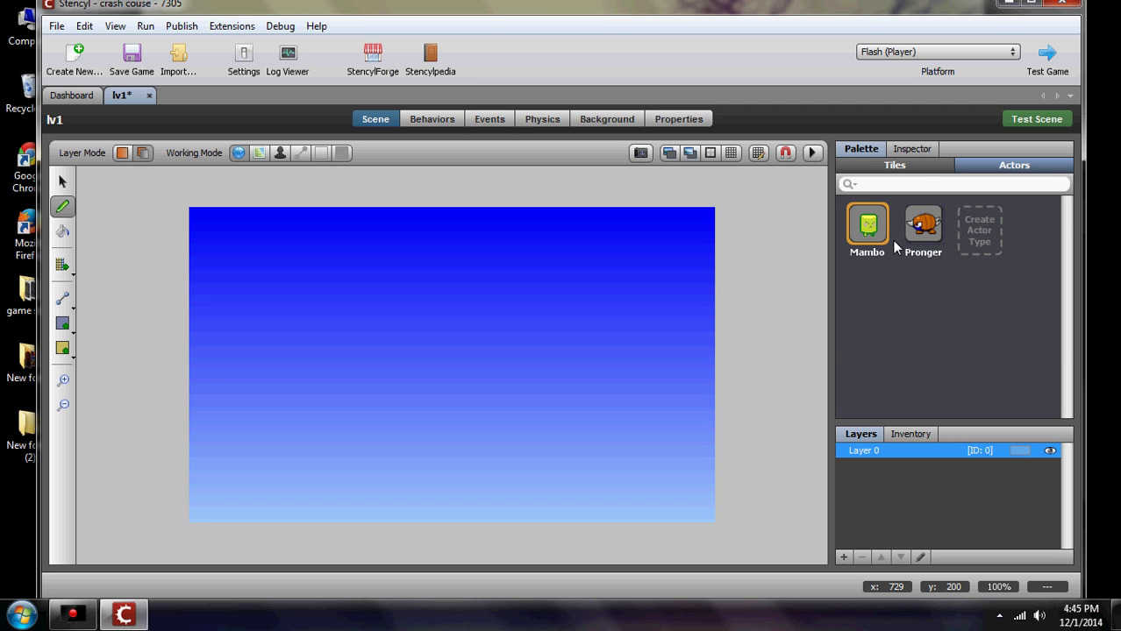
# Lay a grass floor along the scene's bottom row, with rounded corner tiles at both ends and plain top-edge tiles between.
pyautogui.click(916, 167)
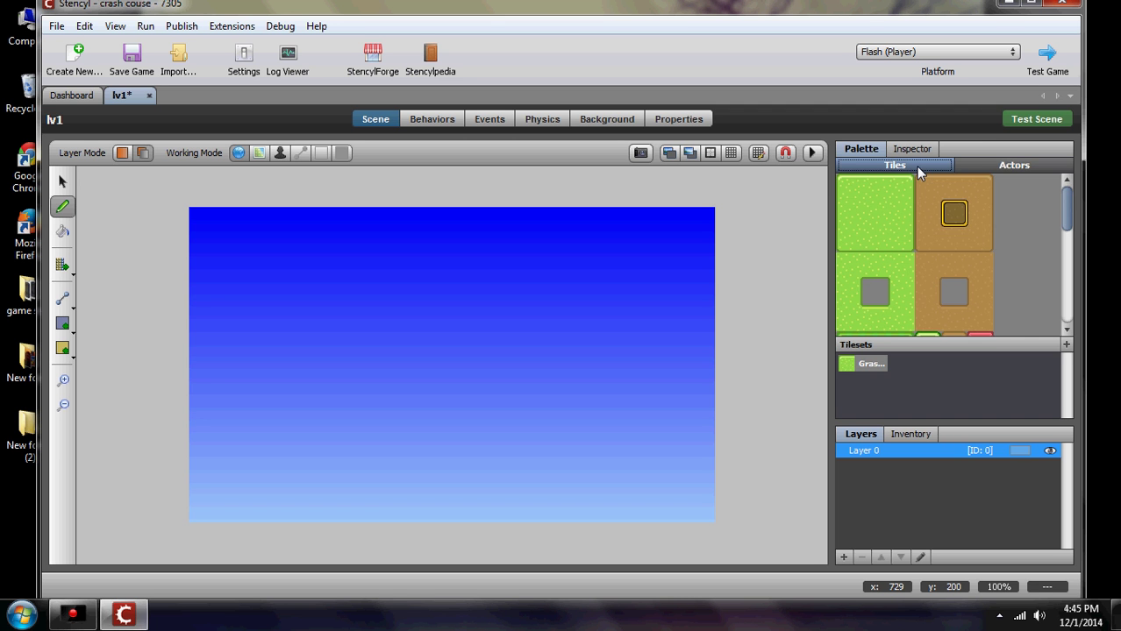
pyautogui.click(847, 186)
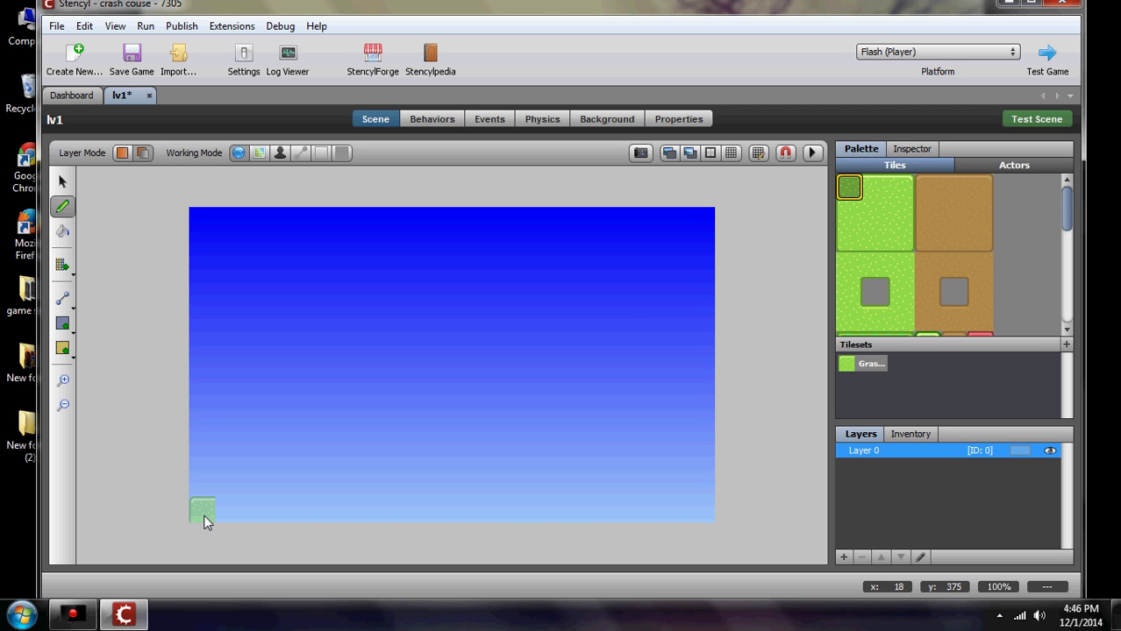
pyautogui.click(204, 521)
pyautogui.click(874, 187)
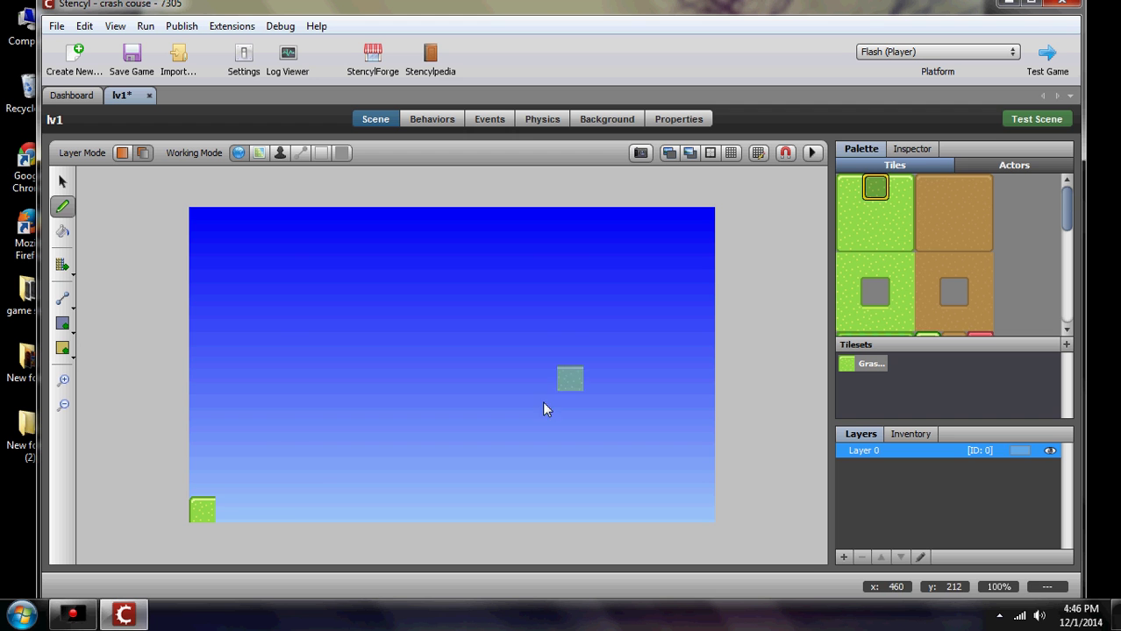
pyautogui.moveTo(226, 512); pyautogui.dragTo(674, 511)
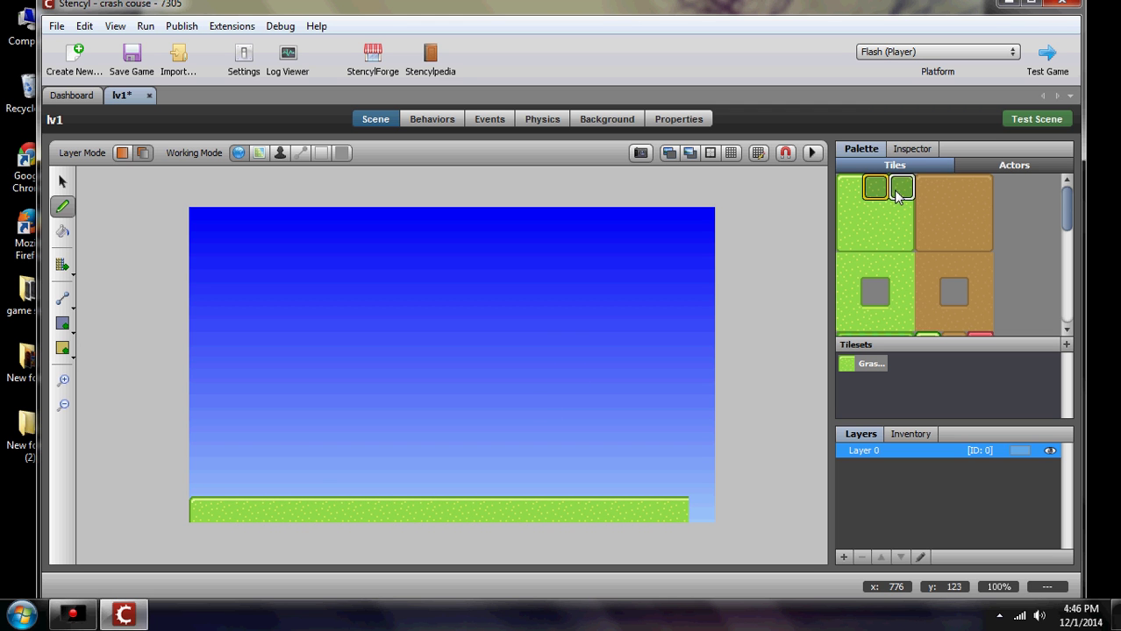
pyautogui.click(900, 188)
pyautogui.click(708, 509)
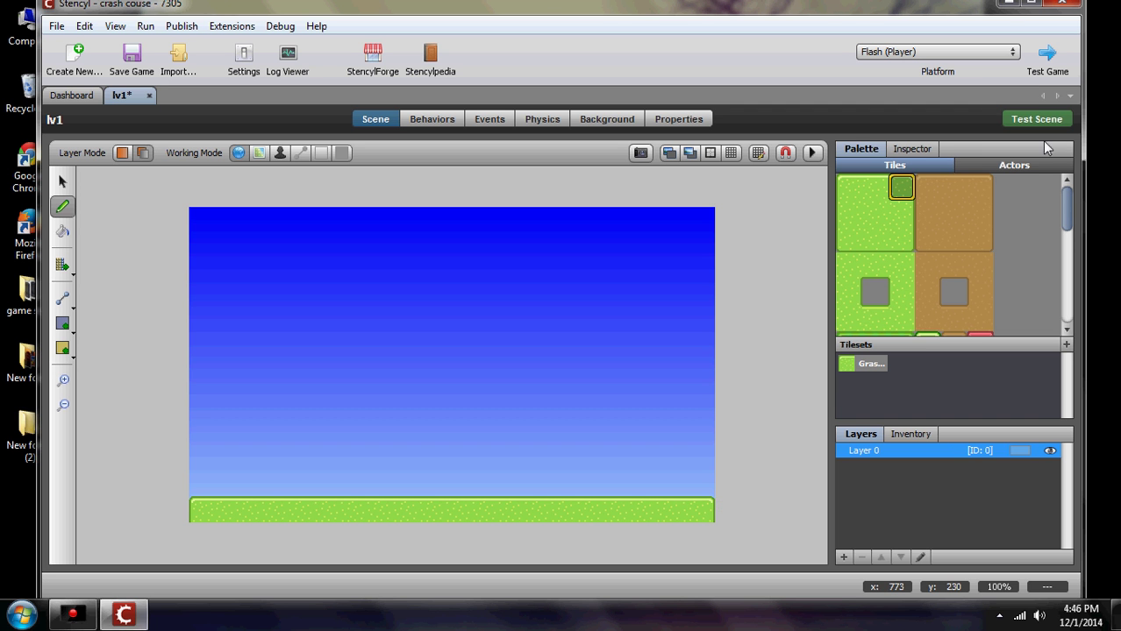
# Turn on grid snapping and place Mambo near the left end and Pronger near the right end of the grass floor.
pyautogui.click(1028, 164)
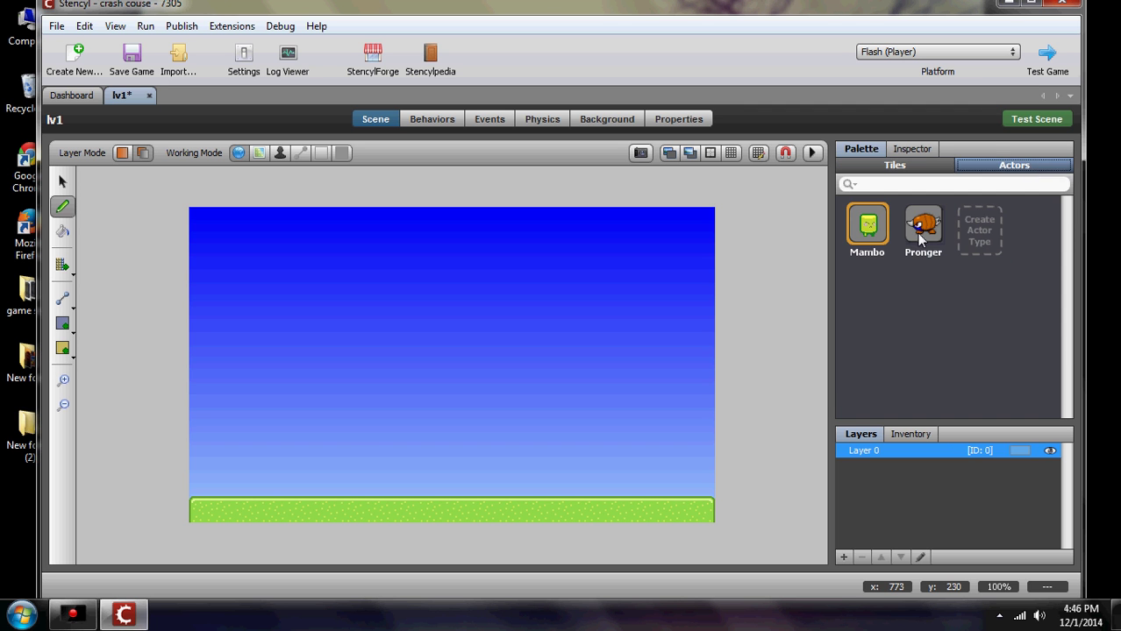
pyautogui.click(869, 227)
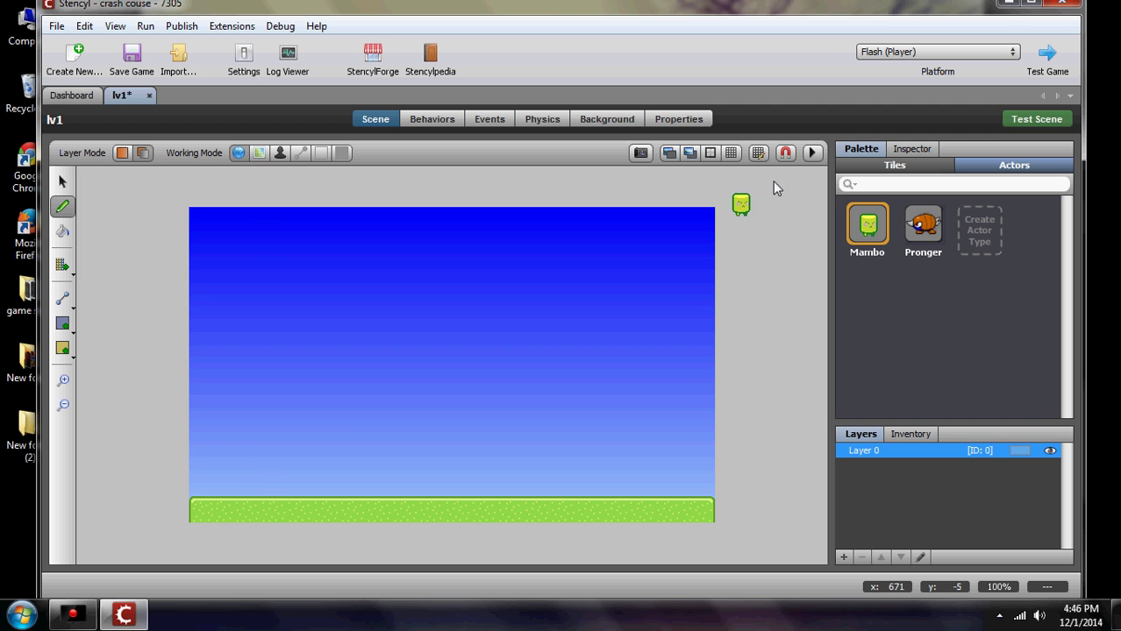
pyautogui.click(786, 154)
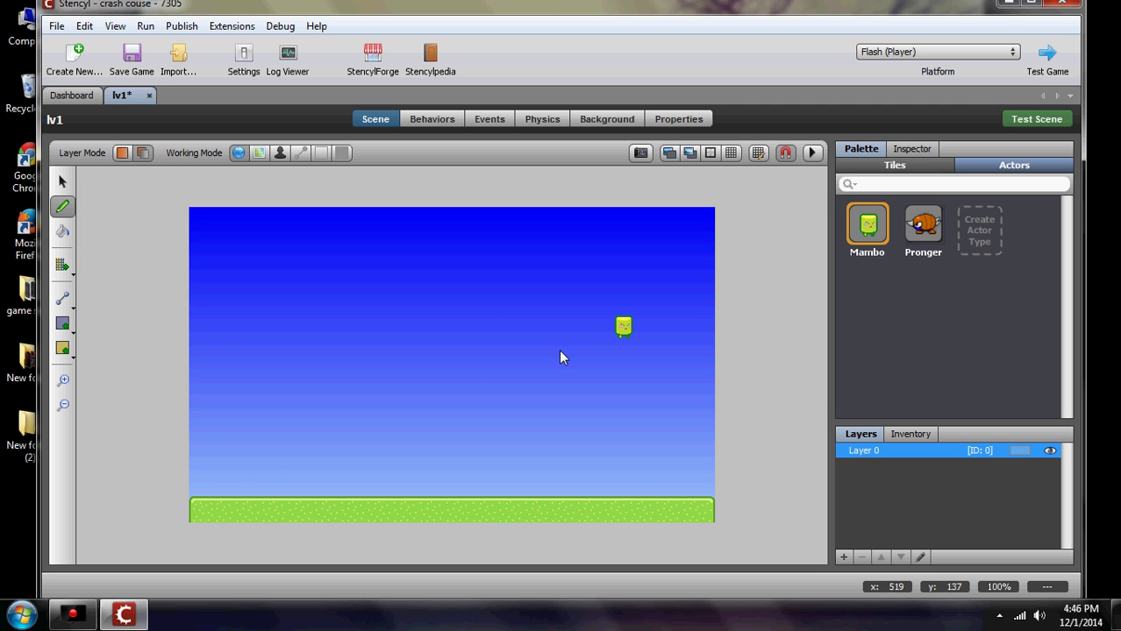
pyautogui.click(241, 488)
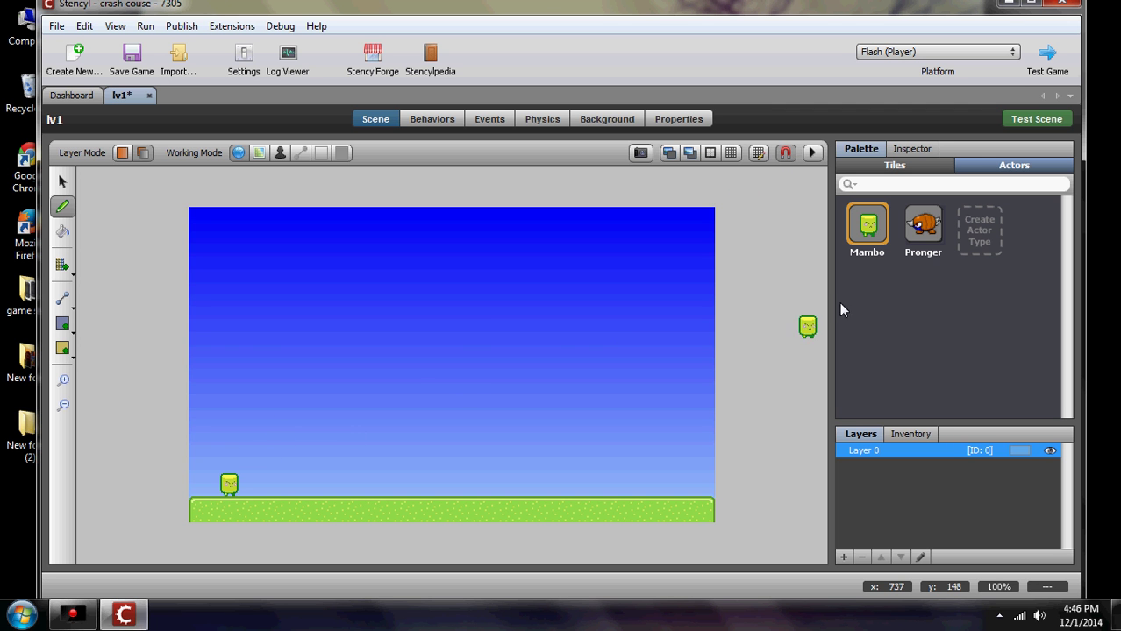
pyautogui.click(923, 225)
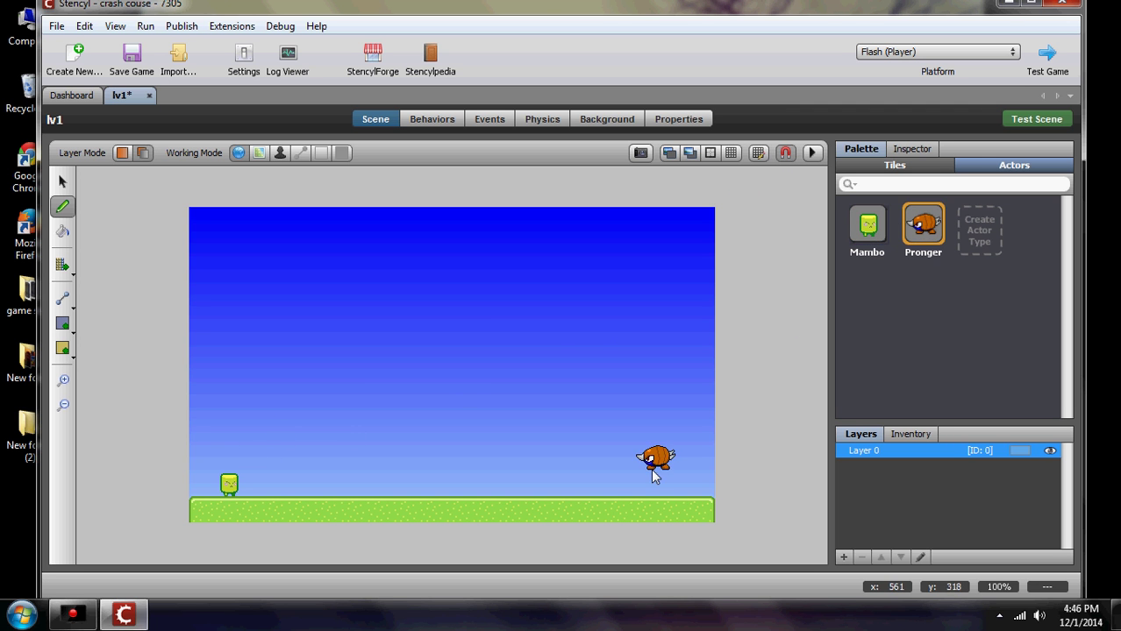
pyautogui.click(653, 482)
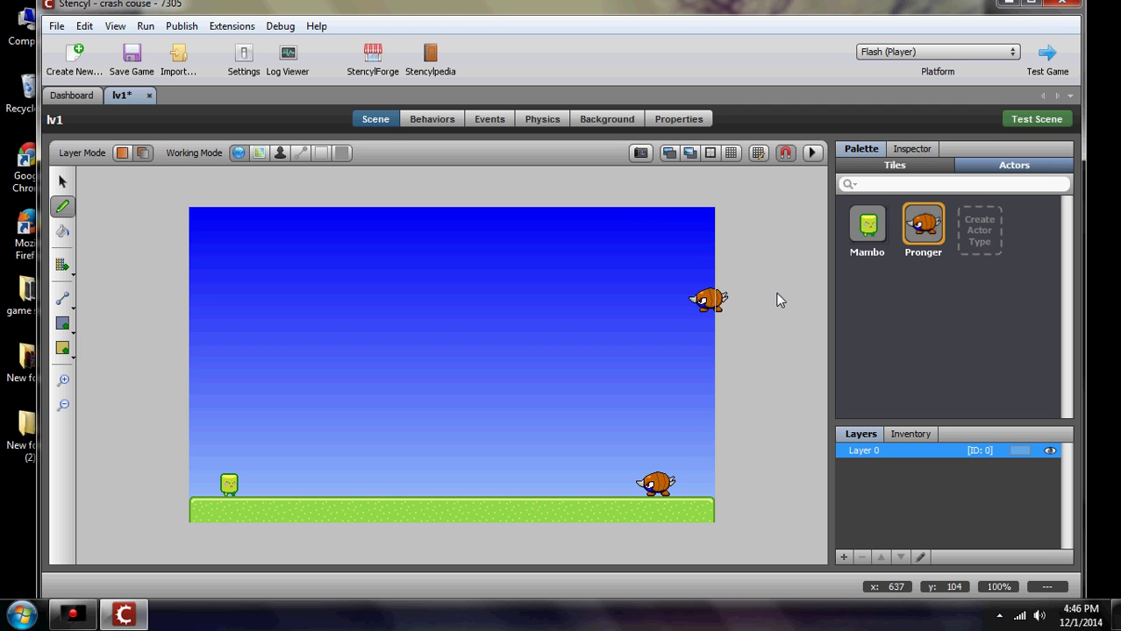
pyautogui.click(63, 181)
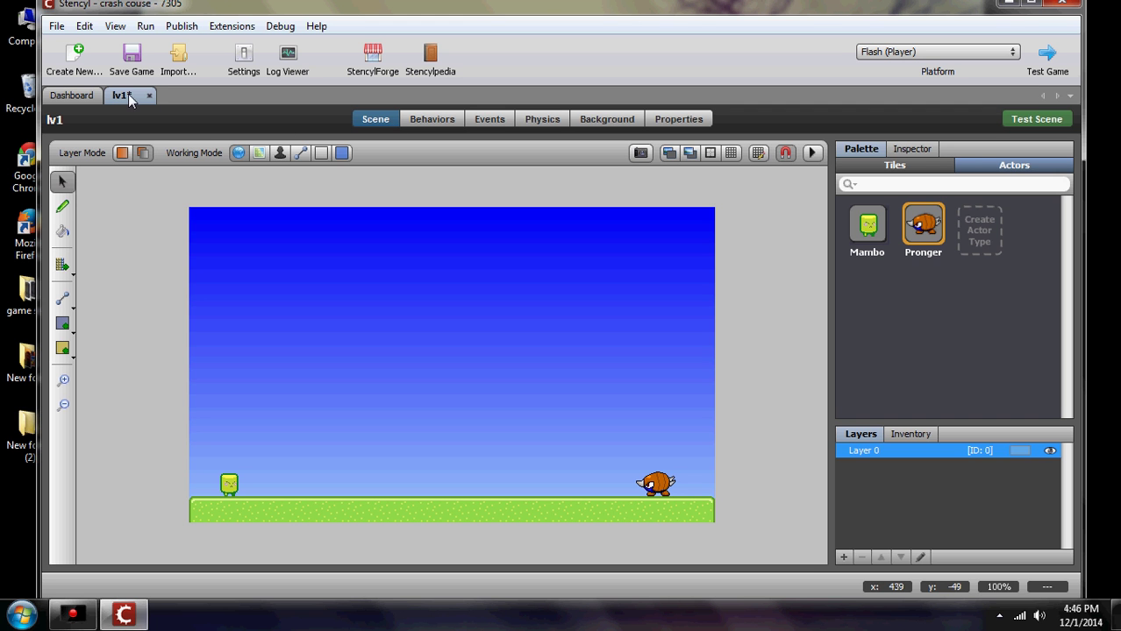
# Set the scene's vertical gravity to 85 down and check the scene's properties.
pyautogui.click(541, 122)
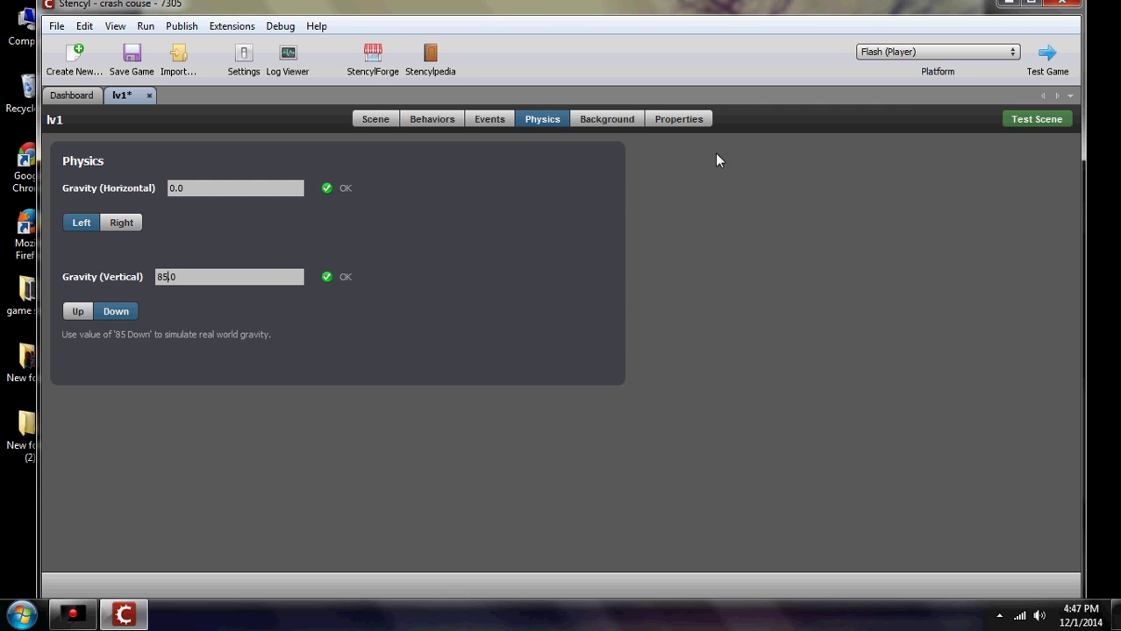
pyautogui.click(681, 121)
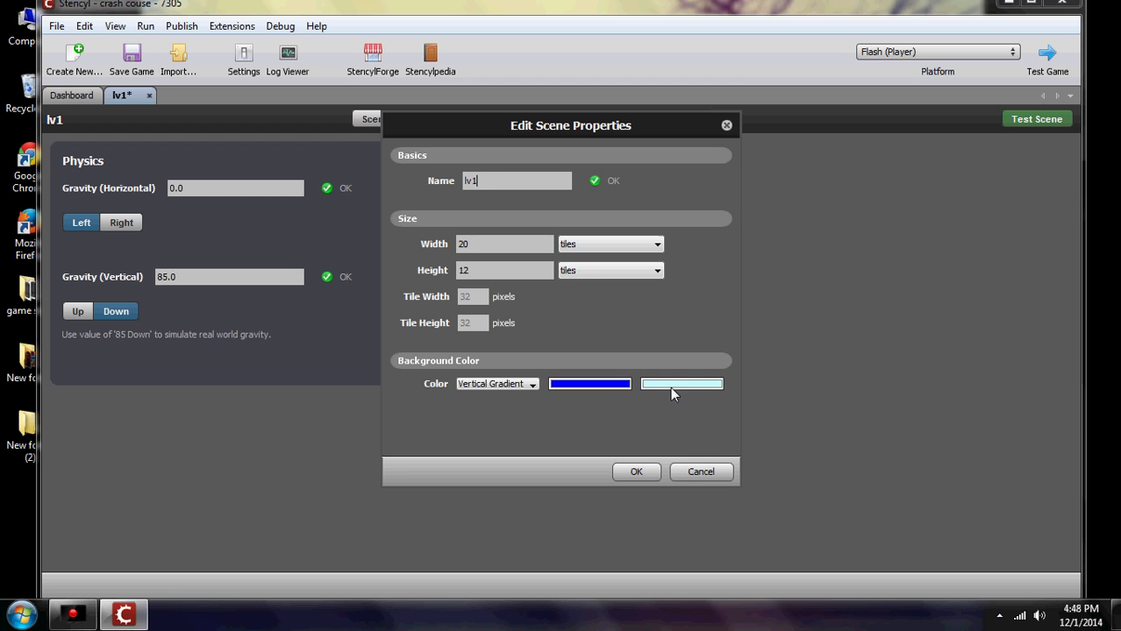
pyautogui.click(639, 473)
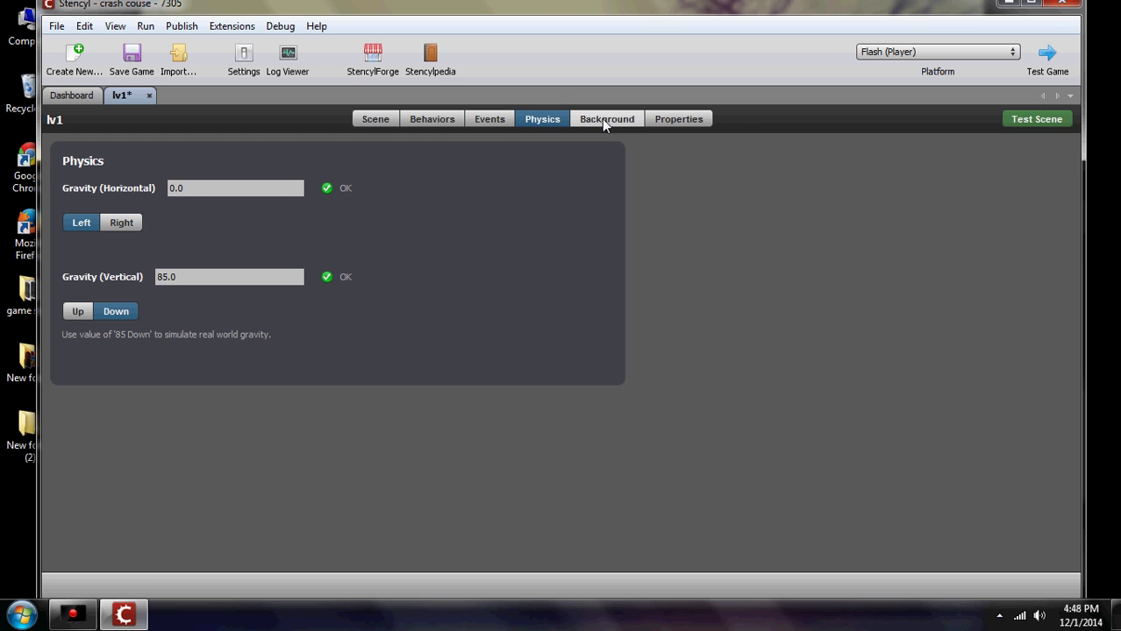
# Review the scene's backgrounds and foregrounds, its events and its attached behaviors.
pyautogui.click(602, 120)
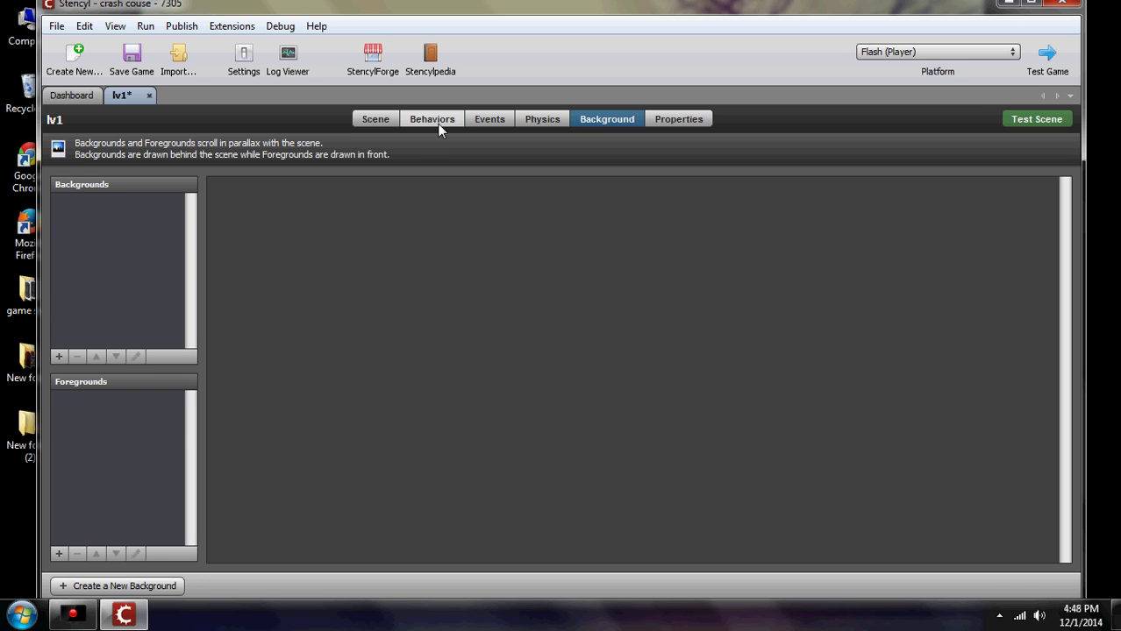
pyautogui.click(496, 120)
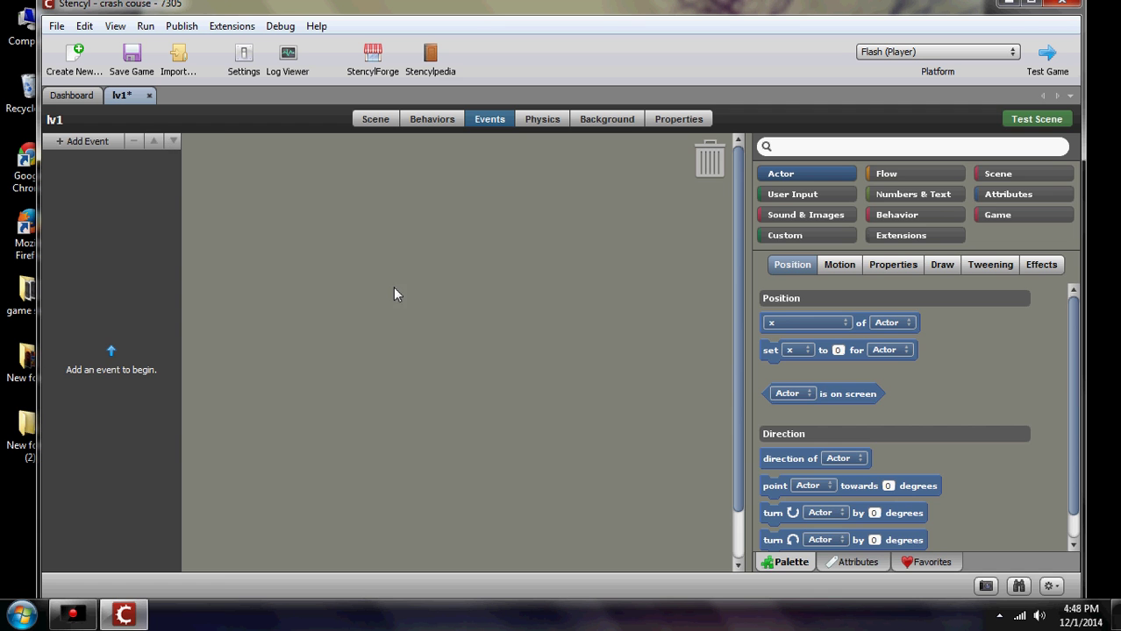
pyautogui.click(432, 119)
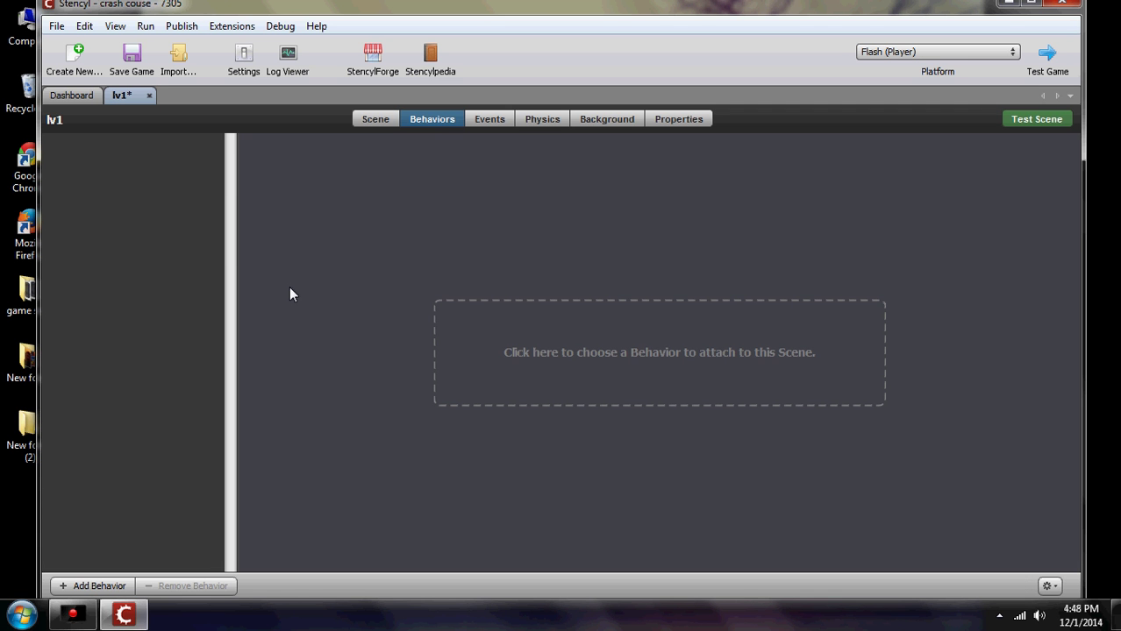
# Return to the lv1 scene layout and run a test of the scene.
pyautogui.click(383, 122)
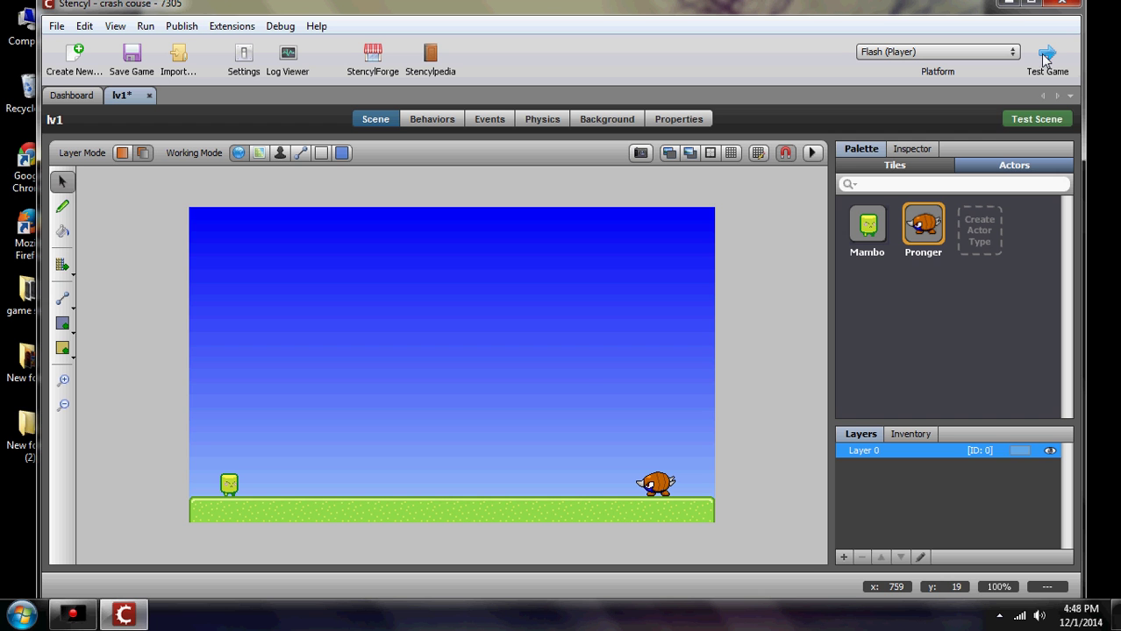
pyautogui.click(1018, 123)
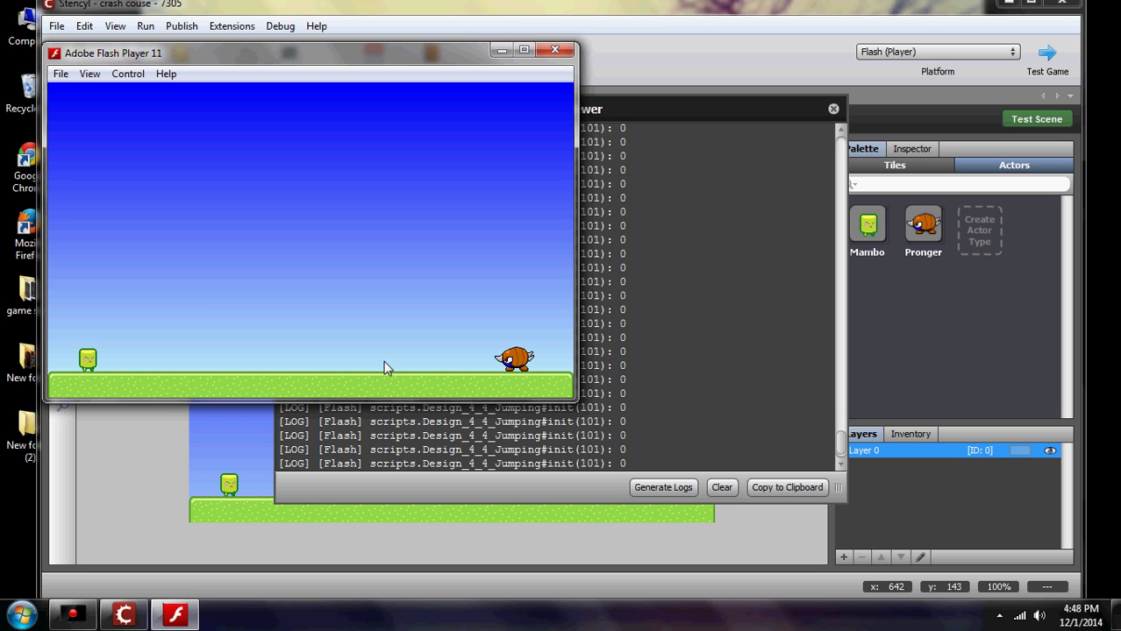
# Test walking Mambo right and left in the running scene, then close the game and its log.
pyautogui.press('Right')
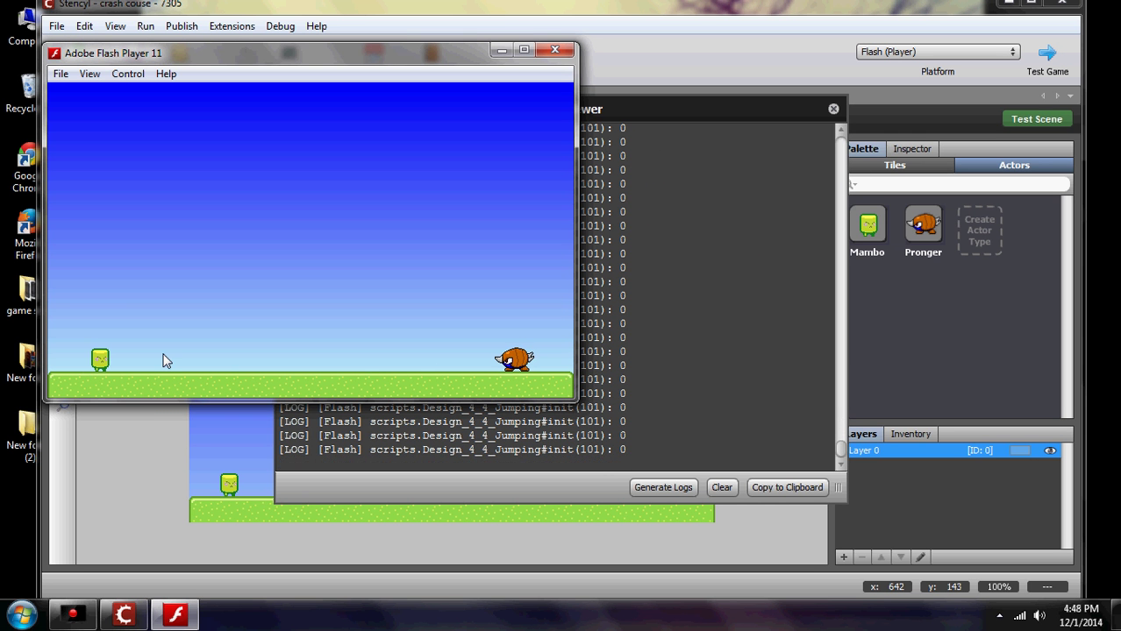
pyautogui.press('Left')
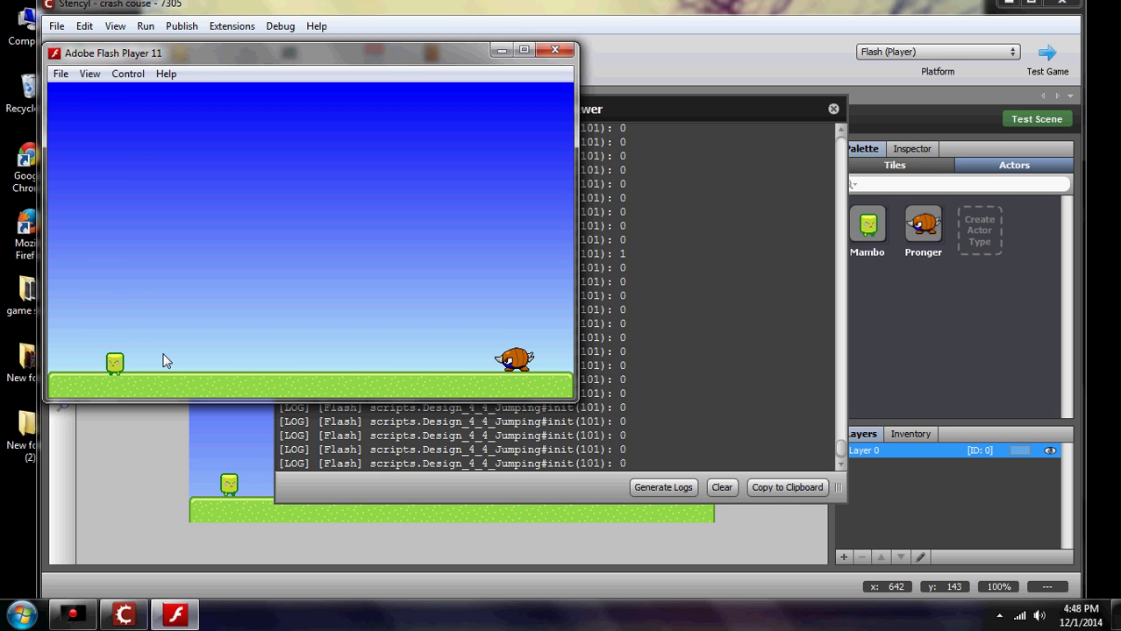
pyautogui.press('Right')
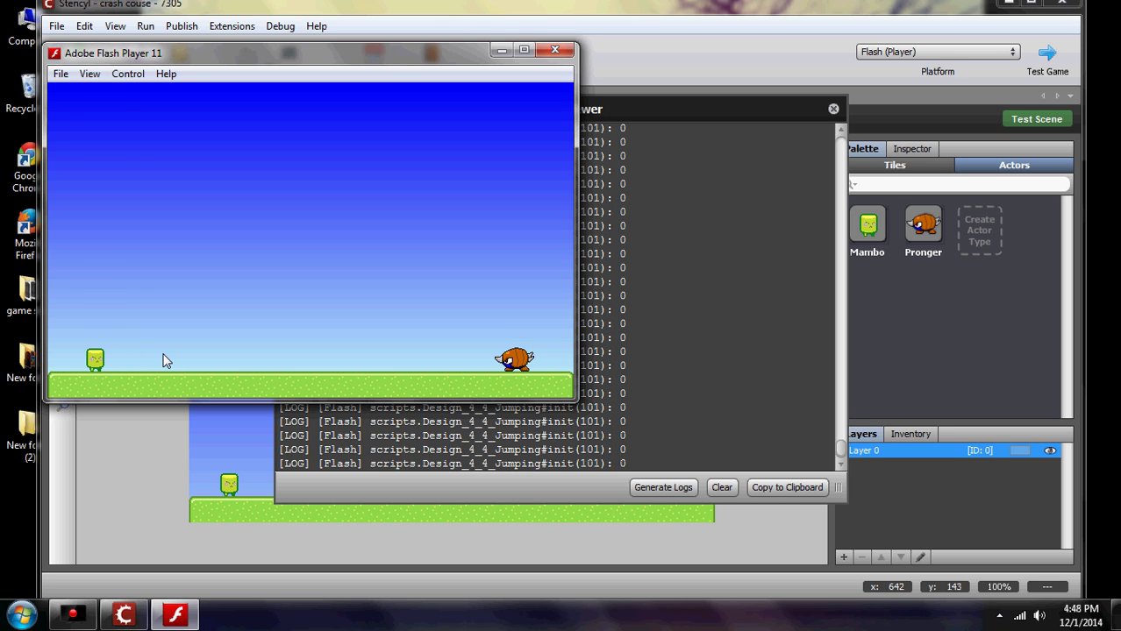
pyautogui.press('Left')
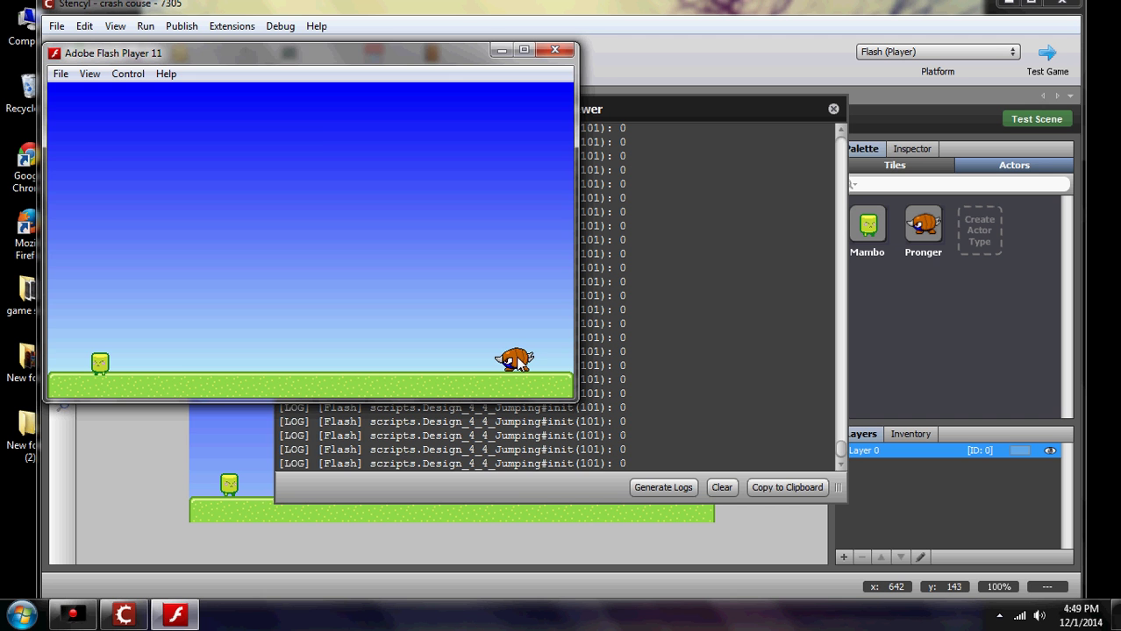
pyautogui.click(555, 53)
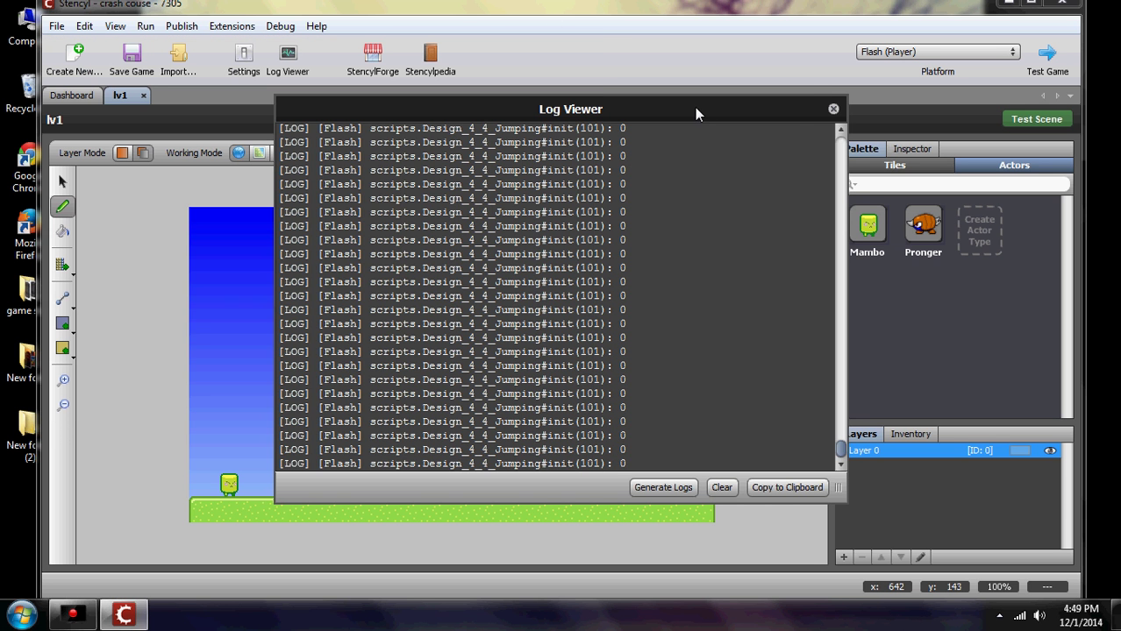
pyautogui.click(834, 110)
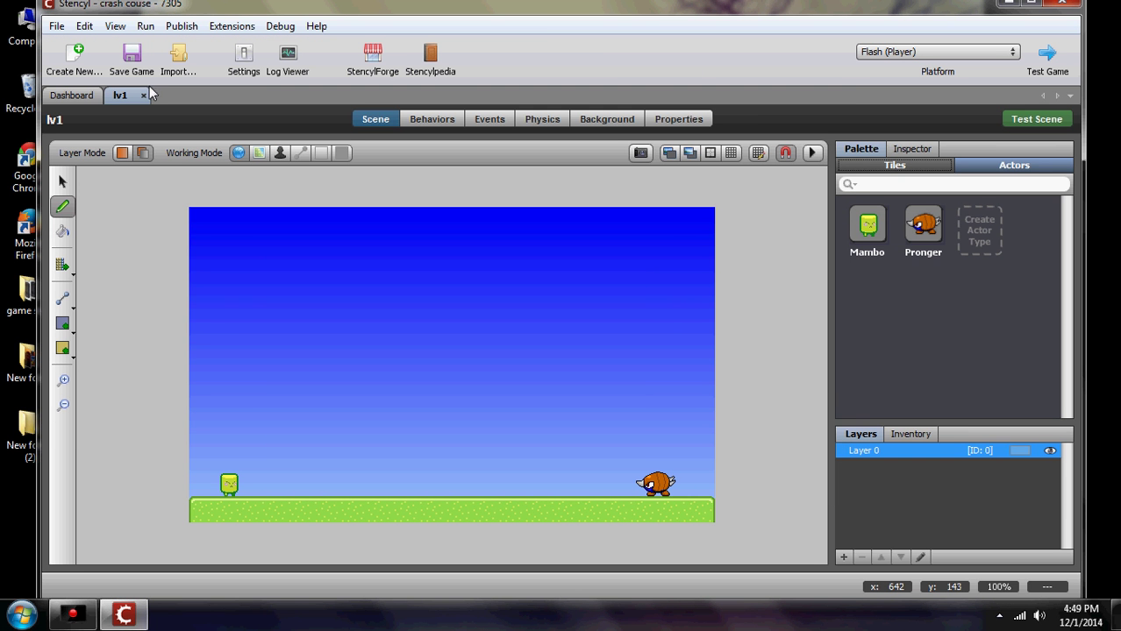
# Open the Mambo actor type's behaviors and remove both Jumping and Walking.
pyautogui.click(76, 95)
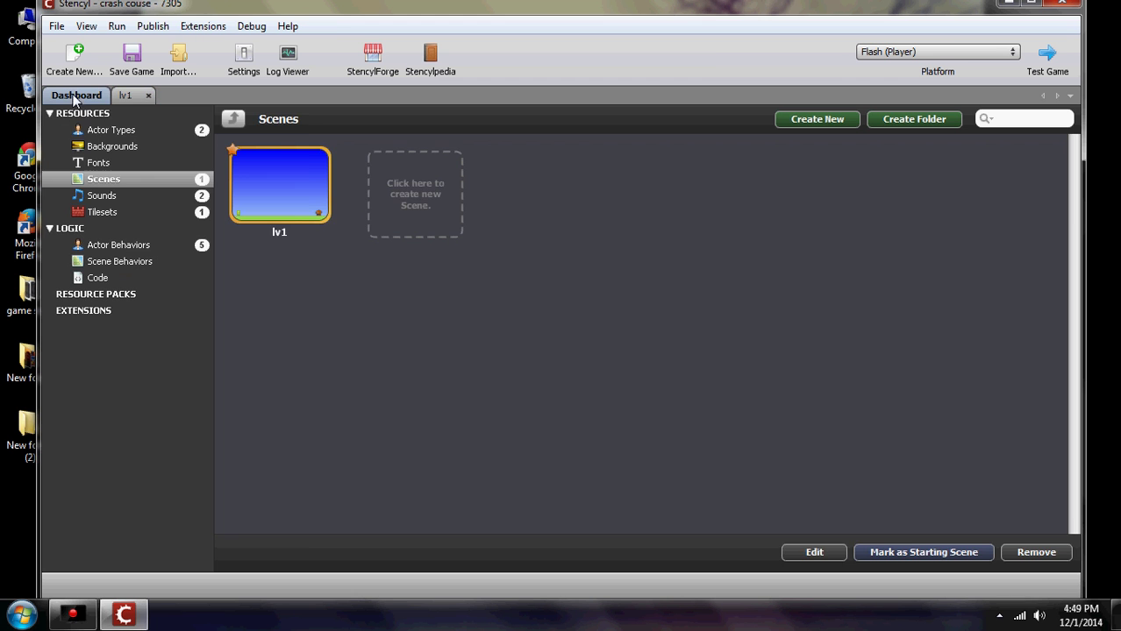
pyautogui.click(110, 131)
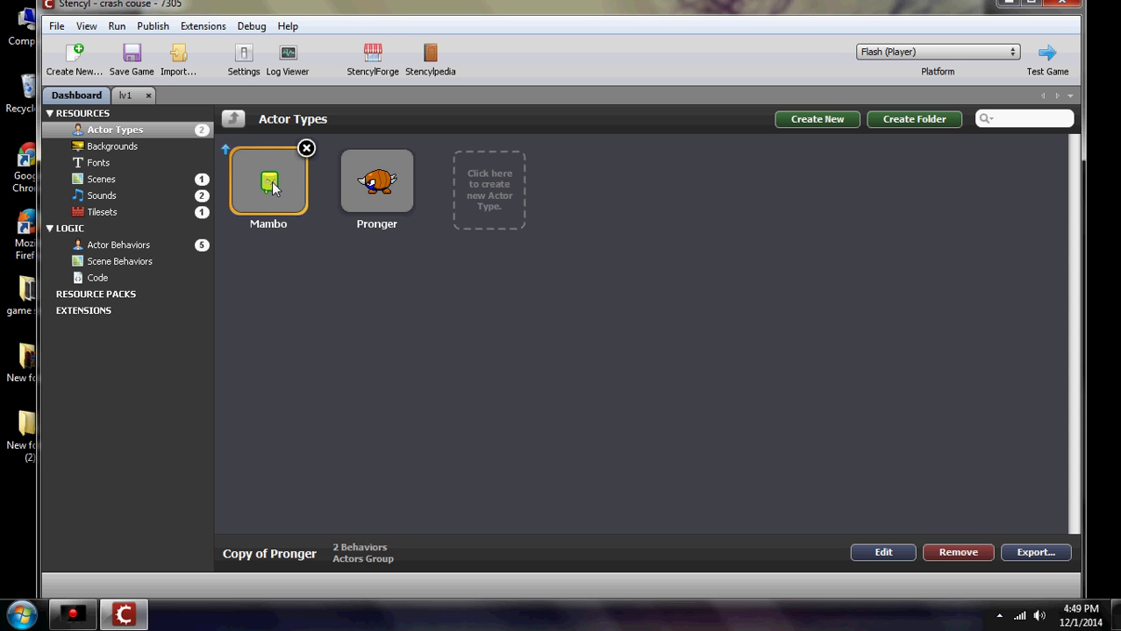
pyautogui.doubleClick(284, 195)
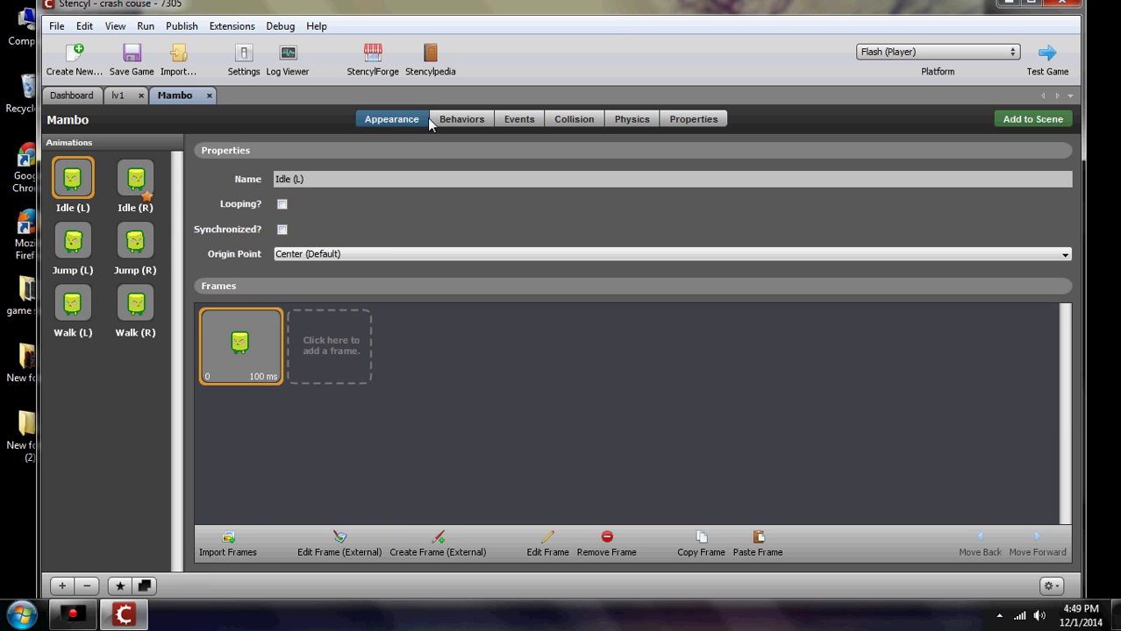
pyautogui.click(462, 122)
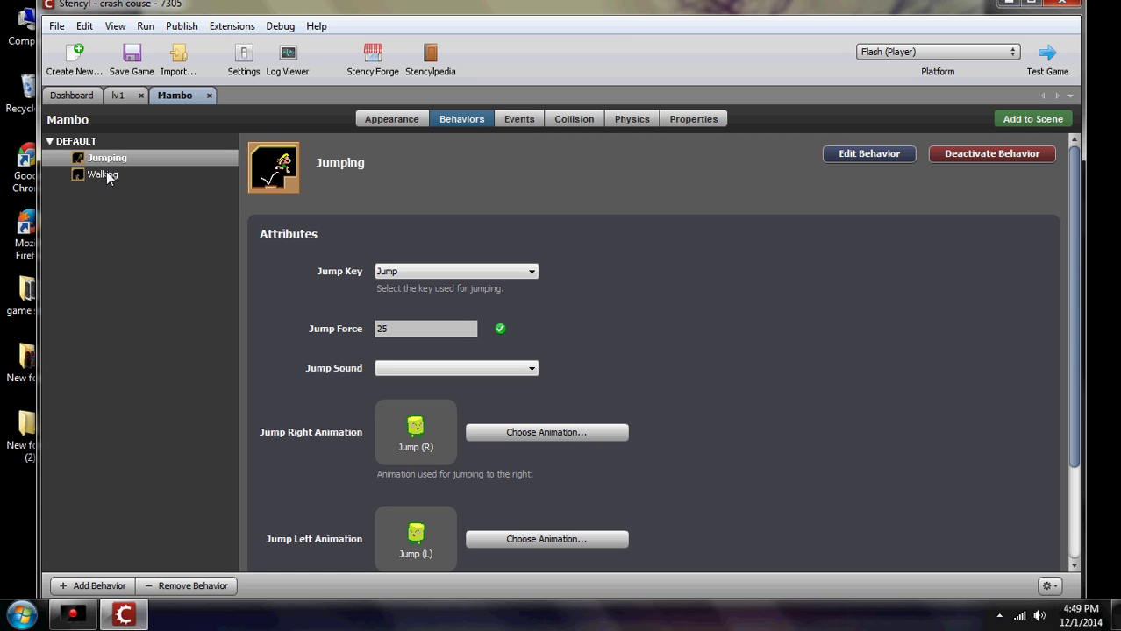
pyautogui.click(180, 586)
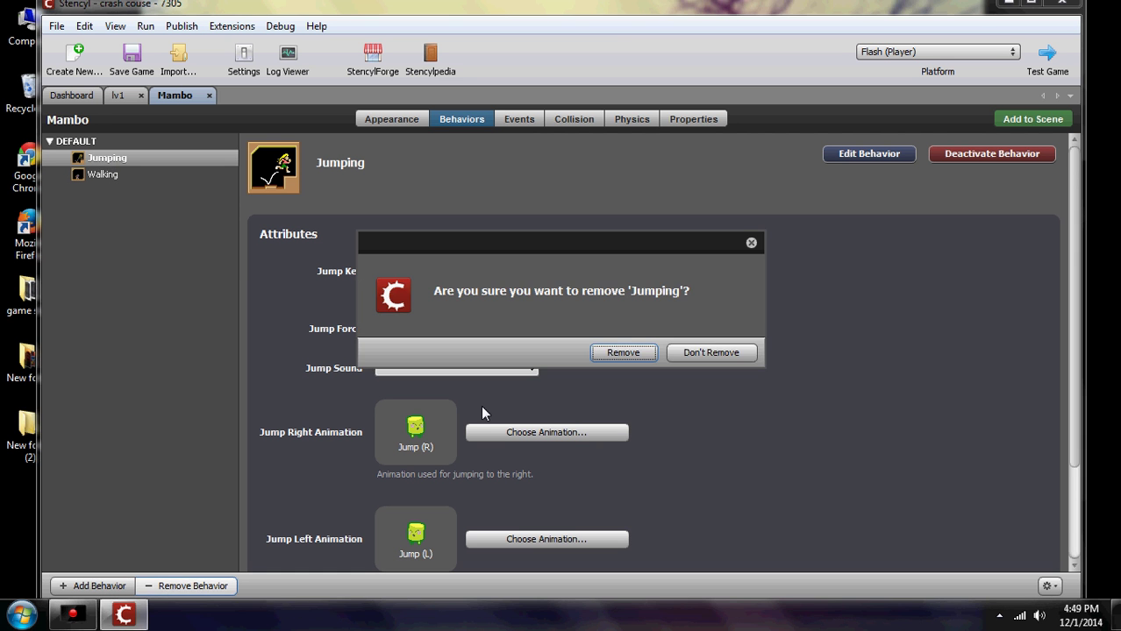
pyautogui.click(619, 352)
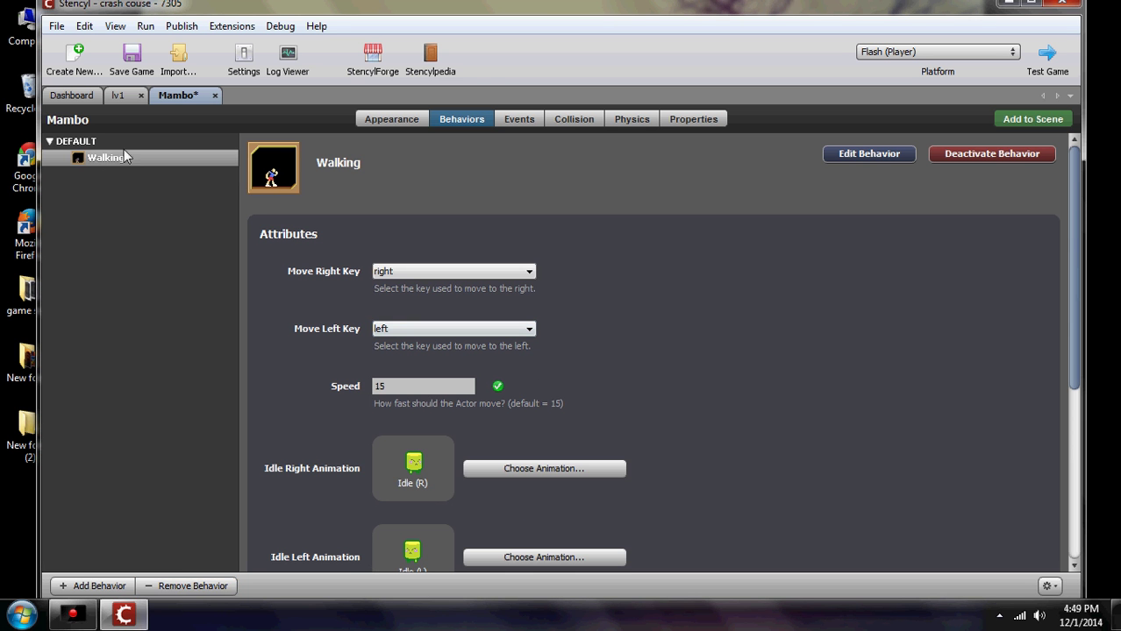
pyautogui.click(180, 589)
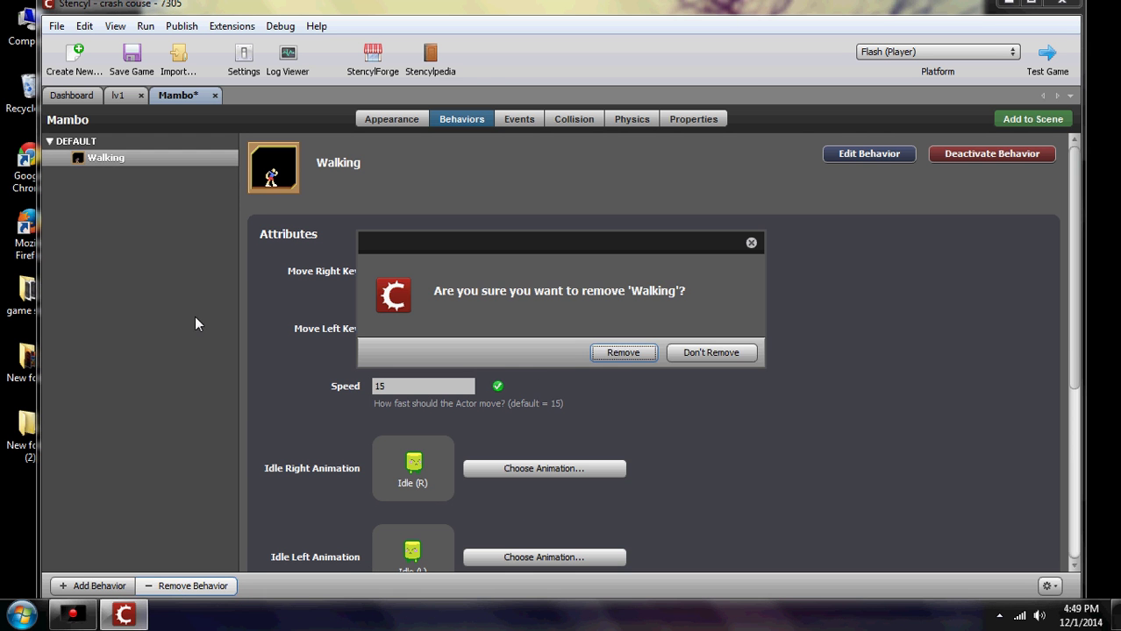
pyautogui.click(628, 353)
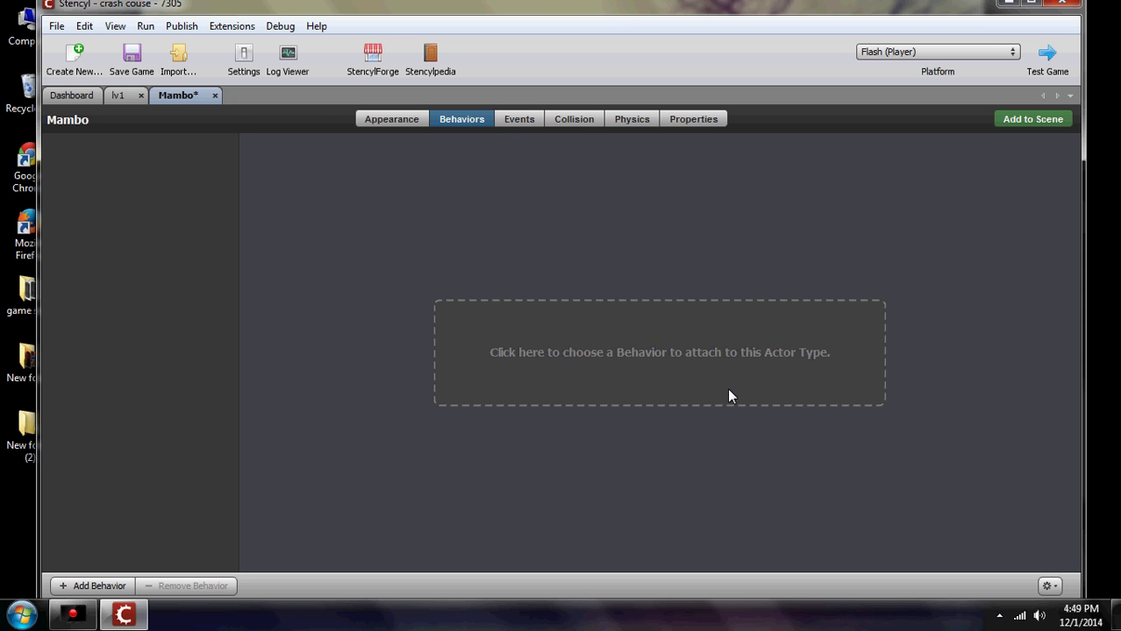
# Attach the game's Walking behavior to the Mambo actor type.
pyautogui.click(749, 357)
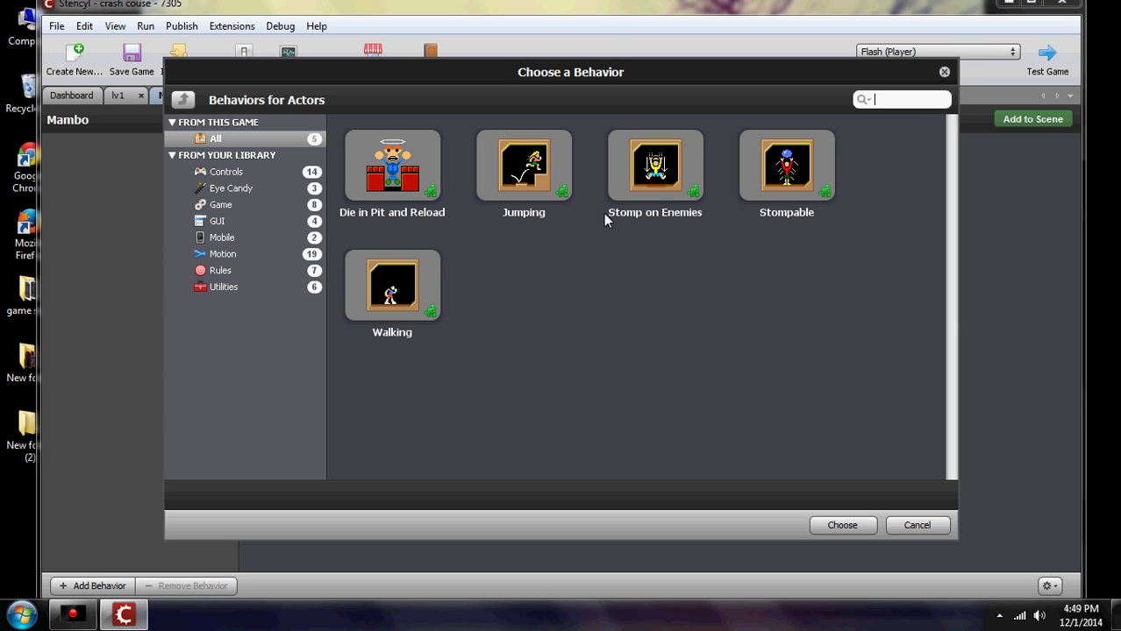
pyautogui.click(409, 286)
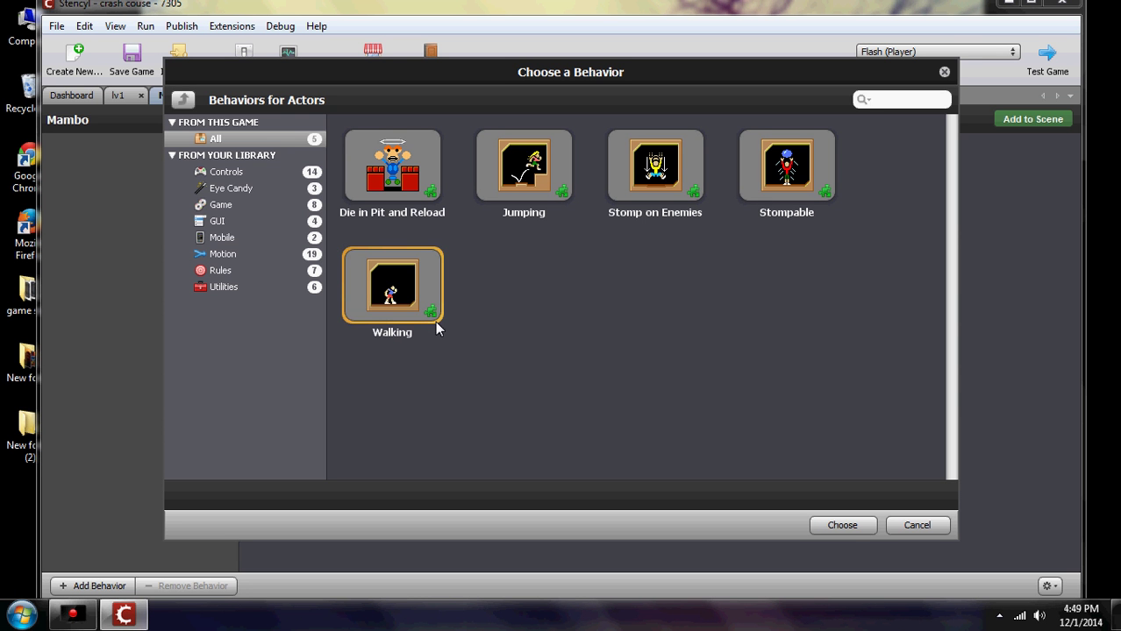
pyautogui.click(844, 527)
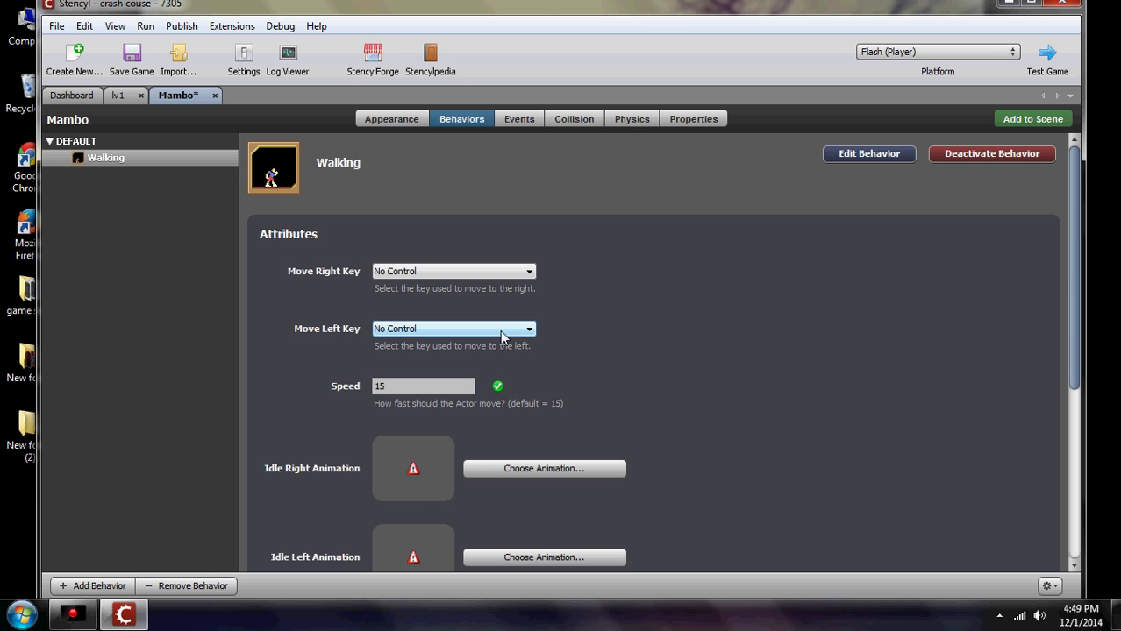
# Set the Walking behavior's Move Right Key to right and its Move Left Key to left.
pyautogui.click(393, 272)
pyautogui.click(392, 271)
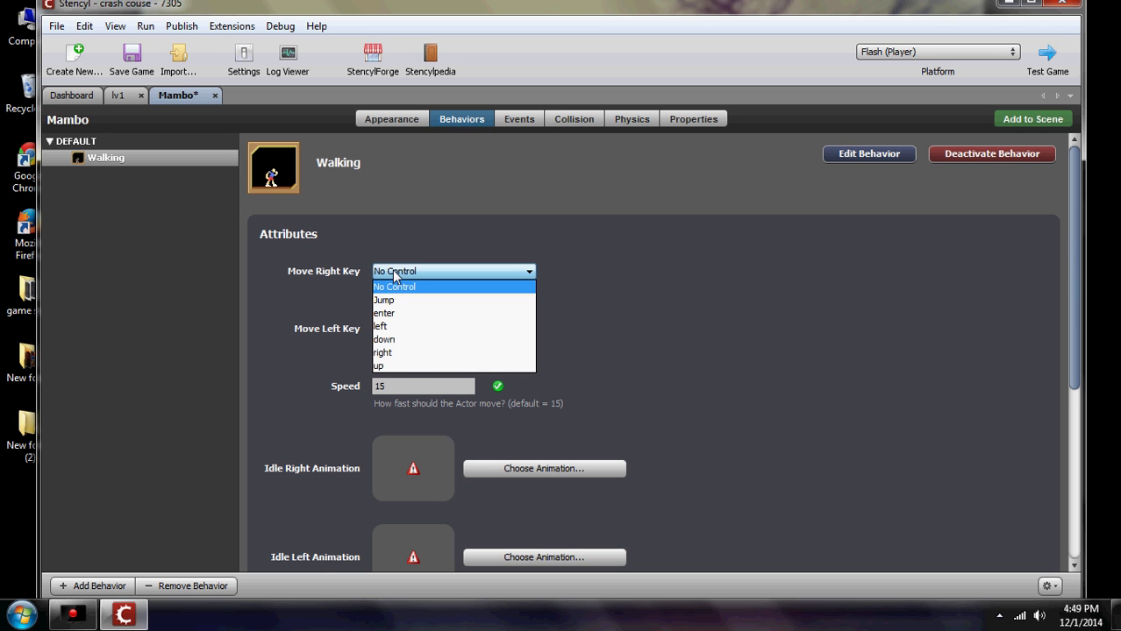
pyautogui.click(397, 354)
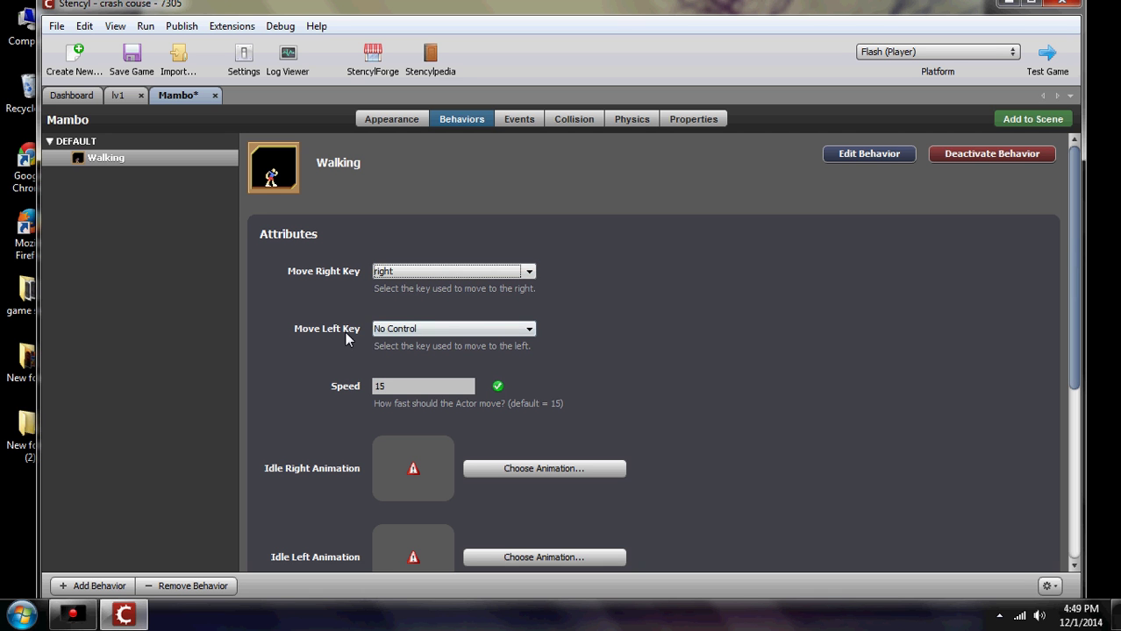
pyautogui.click(448, 334)
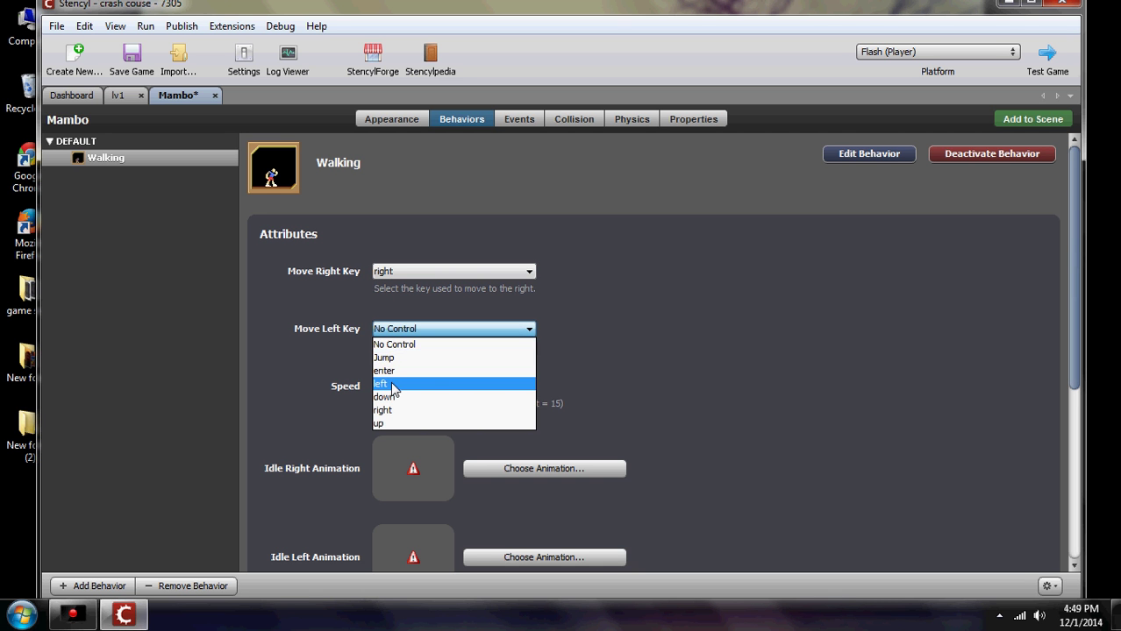
pyautogui.click(392, 387)
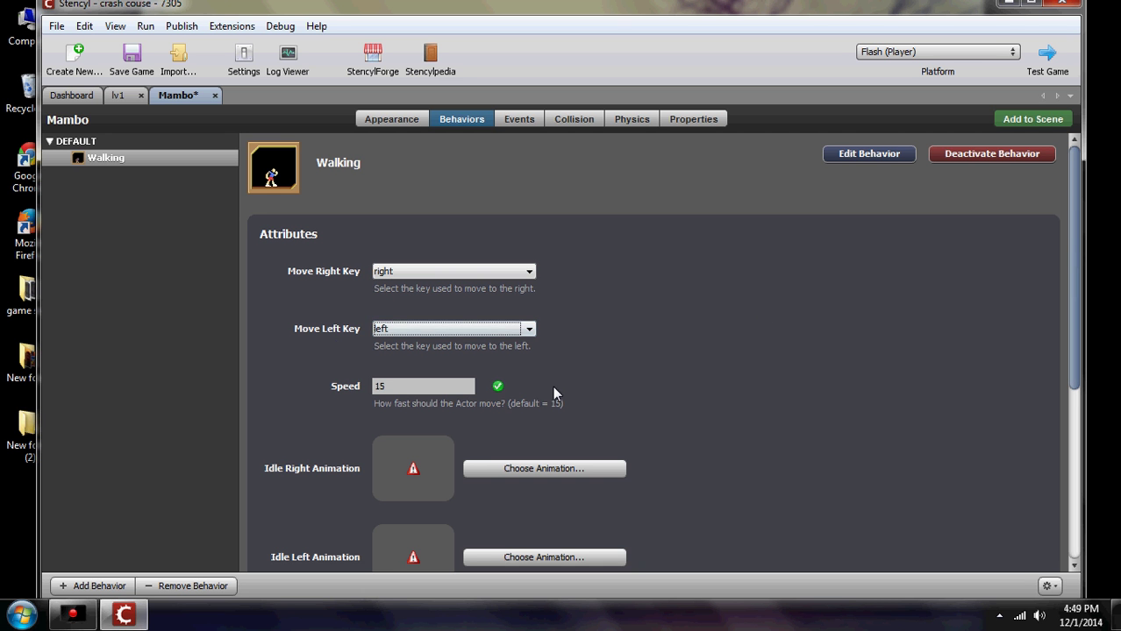
# Assign Idle (R) as the Idle Right Animation and Idle (L) as the Idle Left Animation of Mambo's Walking behavior.
pyautogui.scroll(-3, 754, 406)
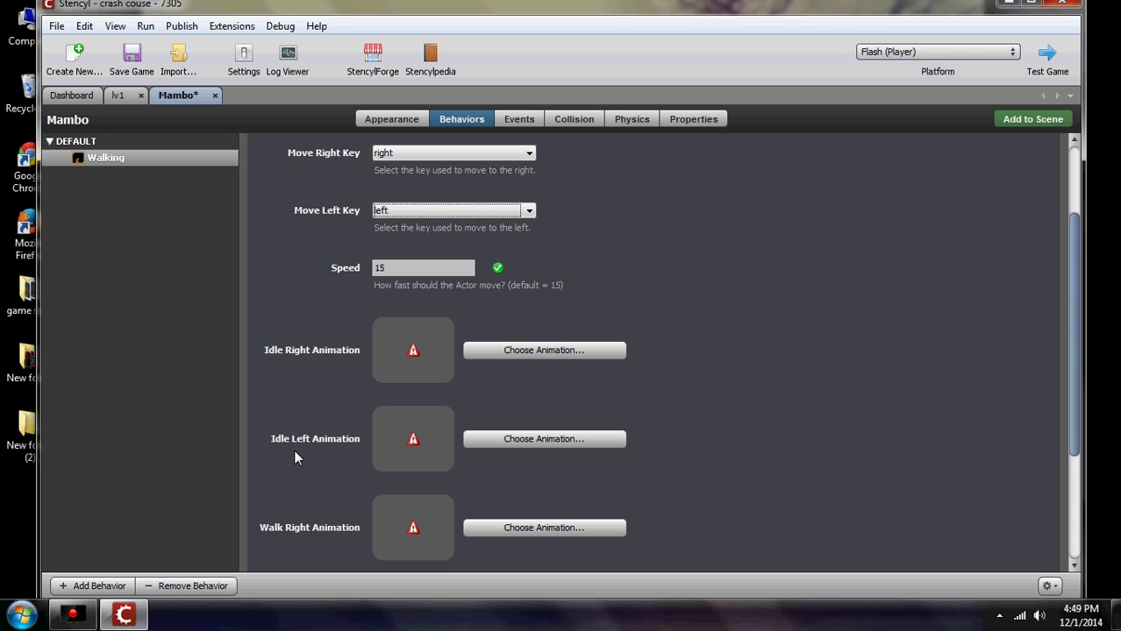
pyautogui.scroll(-1, 333, 517)
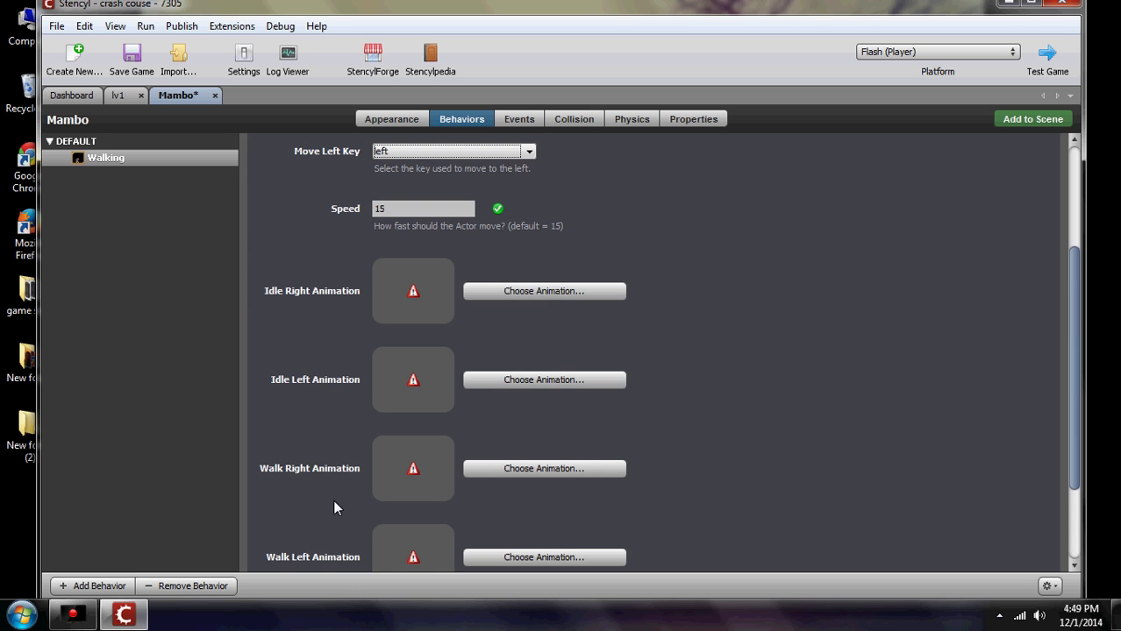
pyautogui.scroll(-1, 314, 491)
pyautogui.scroll(2, 318, 447)
pyautogui.click(516, 351)
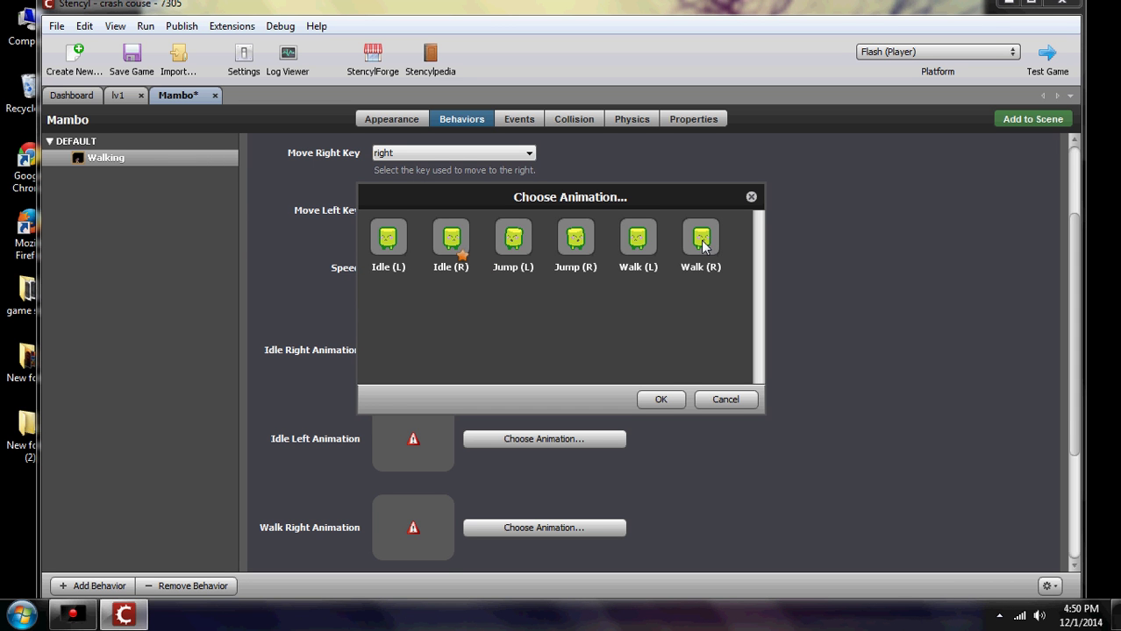
pyautogui.click(451, 241)
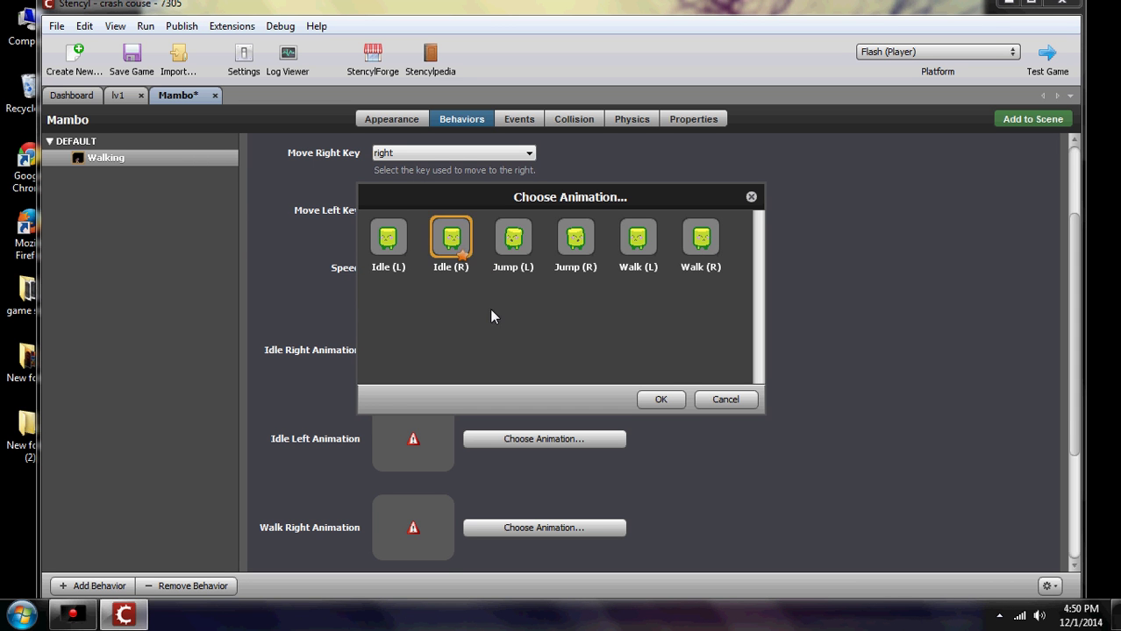
pyautogui.click(661, 399)
pyautogui.click(533, 443)
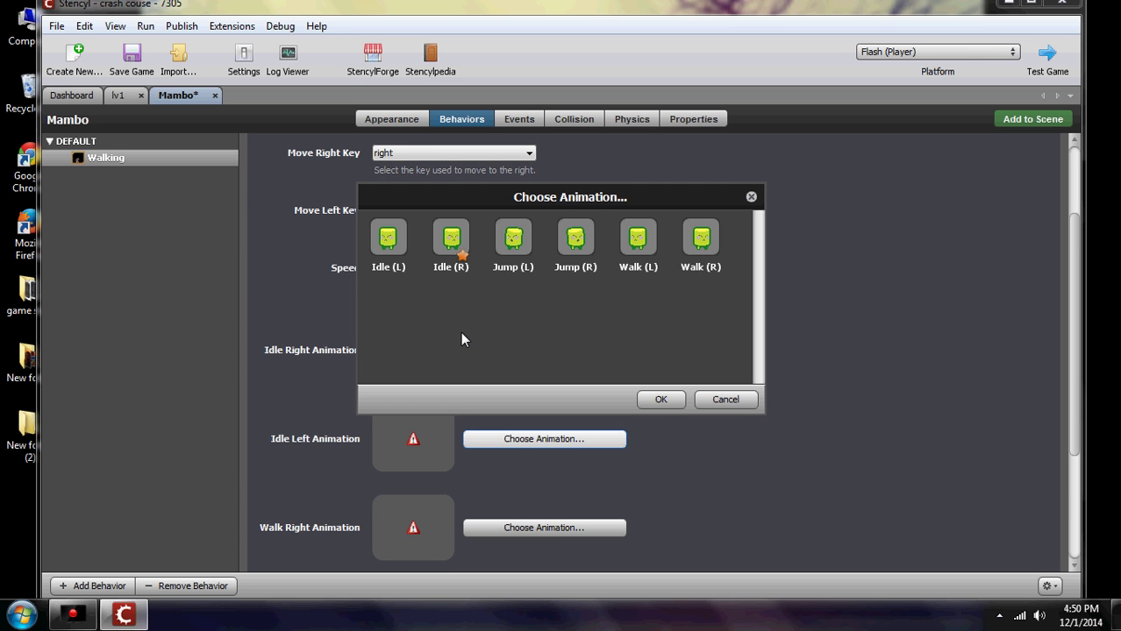
pyautogui.click(385, 244)
pyautogui.click(660, 400)
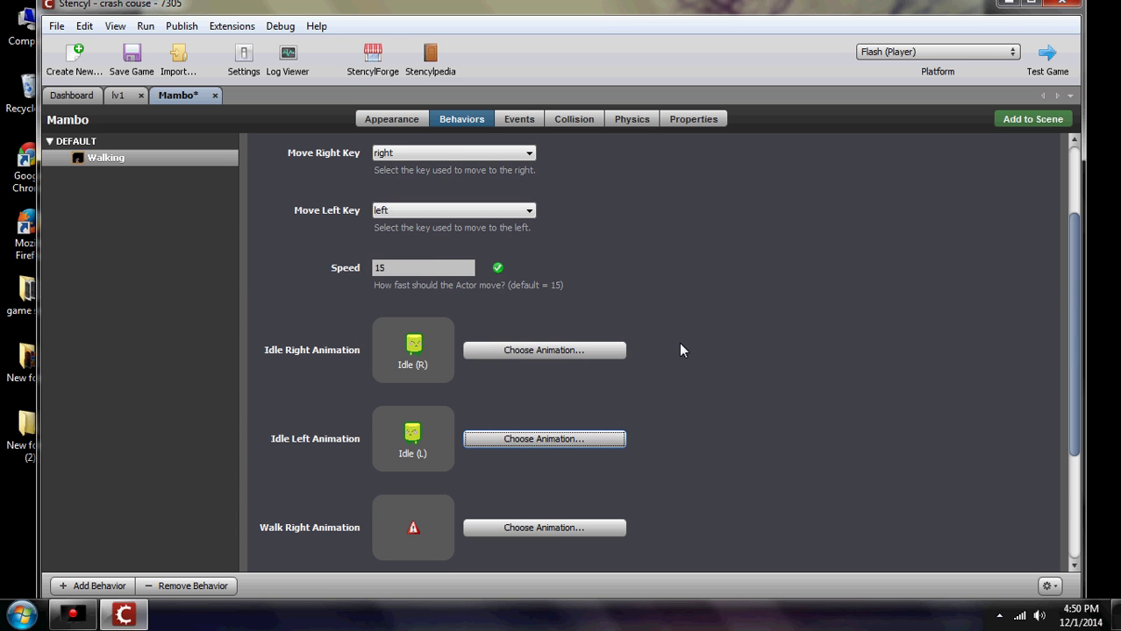
# Assign Walk (R) as the Walk Right Animation and Walk (L) as the Walk Left Animation of Mambo's Walking behavior.
pyautogui.scroll(-3, 679, 342)
pyautogui.click(531, 351)
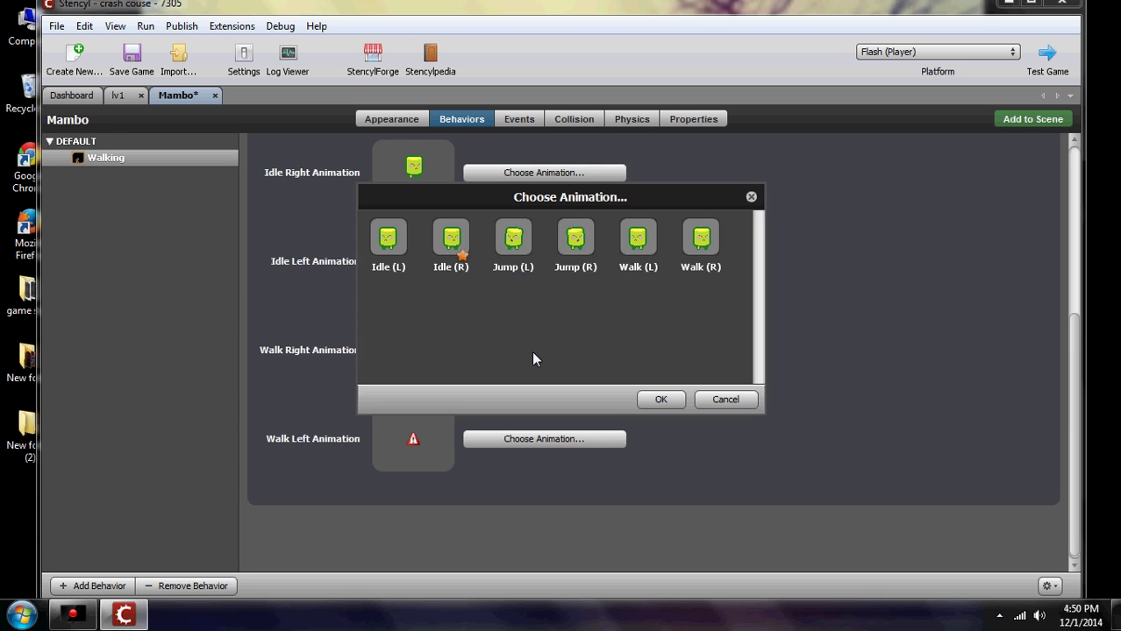
pyautogui.click(700, 239)
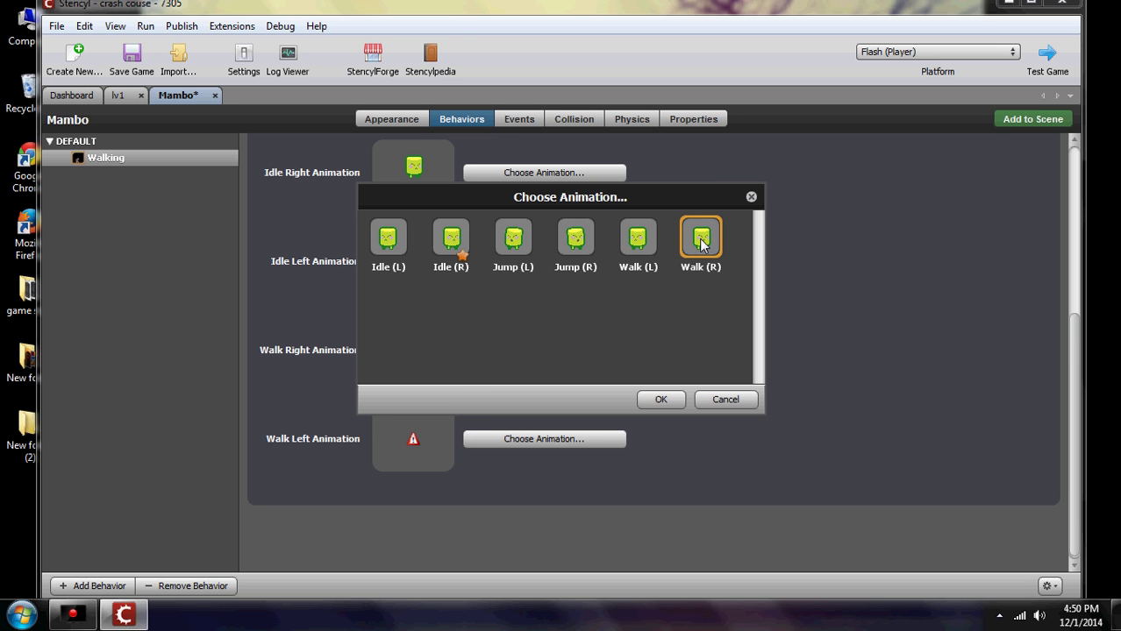
pyautogui.click(662, 399)
pyautogui.click(511, 438)
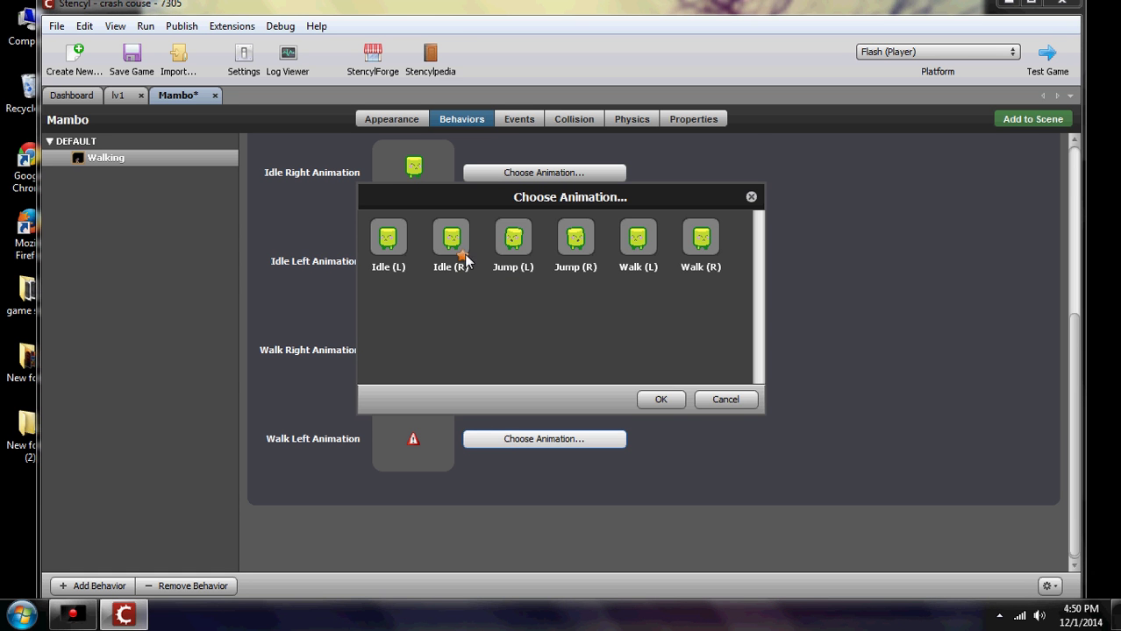
pyautogui.click(637, 243)
pyautogui.click(660, 399)
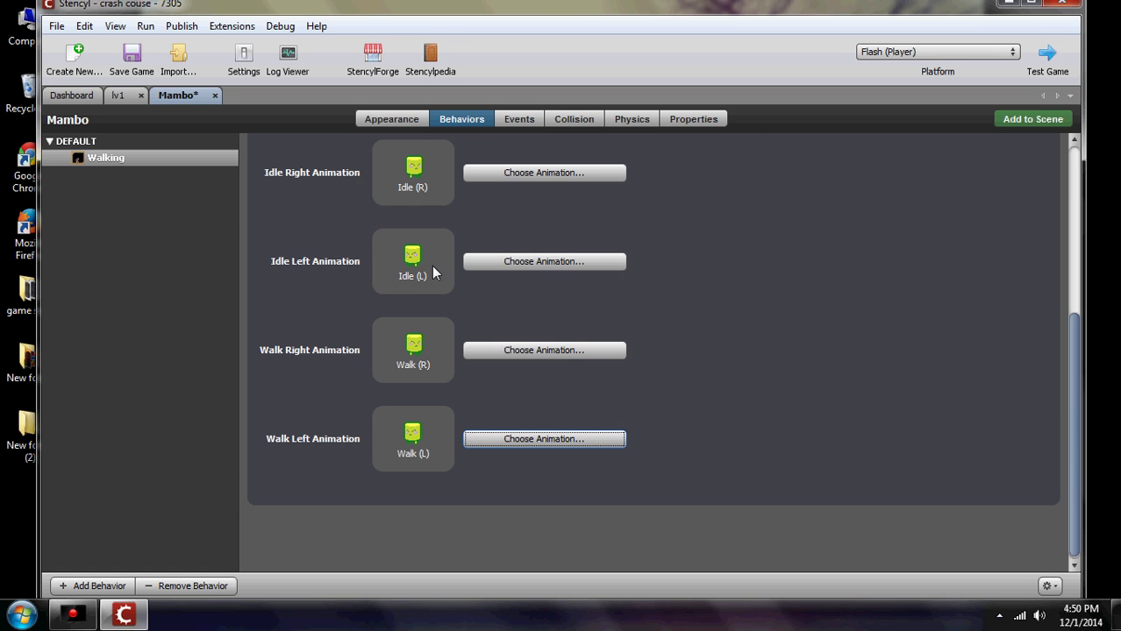
# Review the Walking attributes, then open the behavior's code and examine the blocks of its Created and Updated events.
pyautogui.scroll(5, 294, 246)
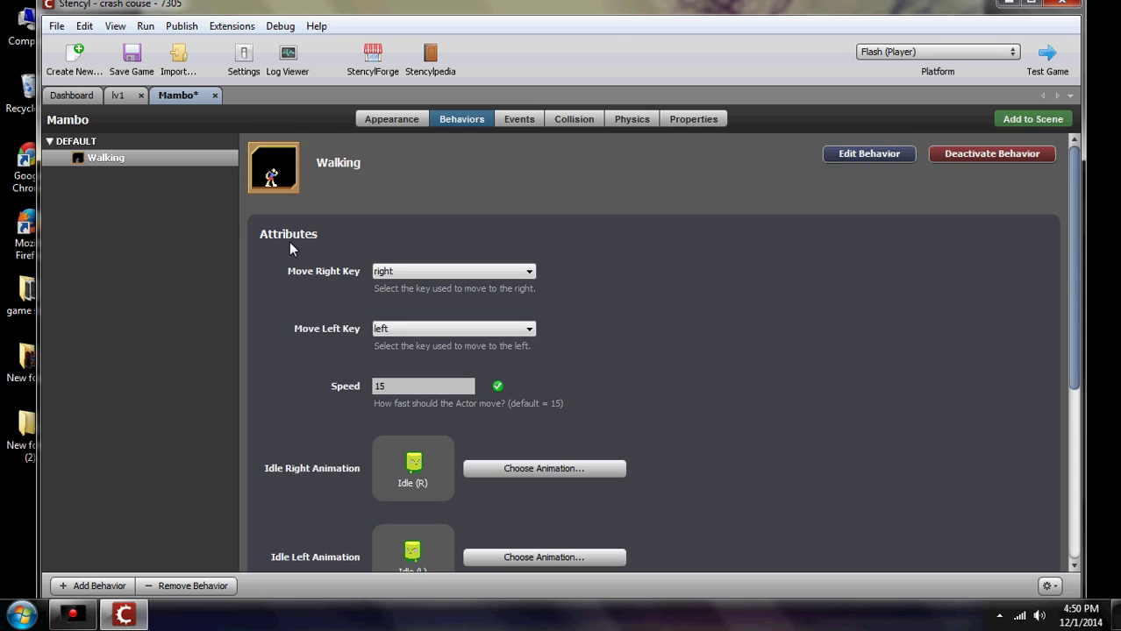
pyautogui.scroll(-5, 290, 248)
pyautogui.scroll(5, 292, 250)
pyautogui.click(855, 156)
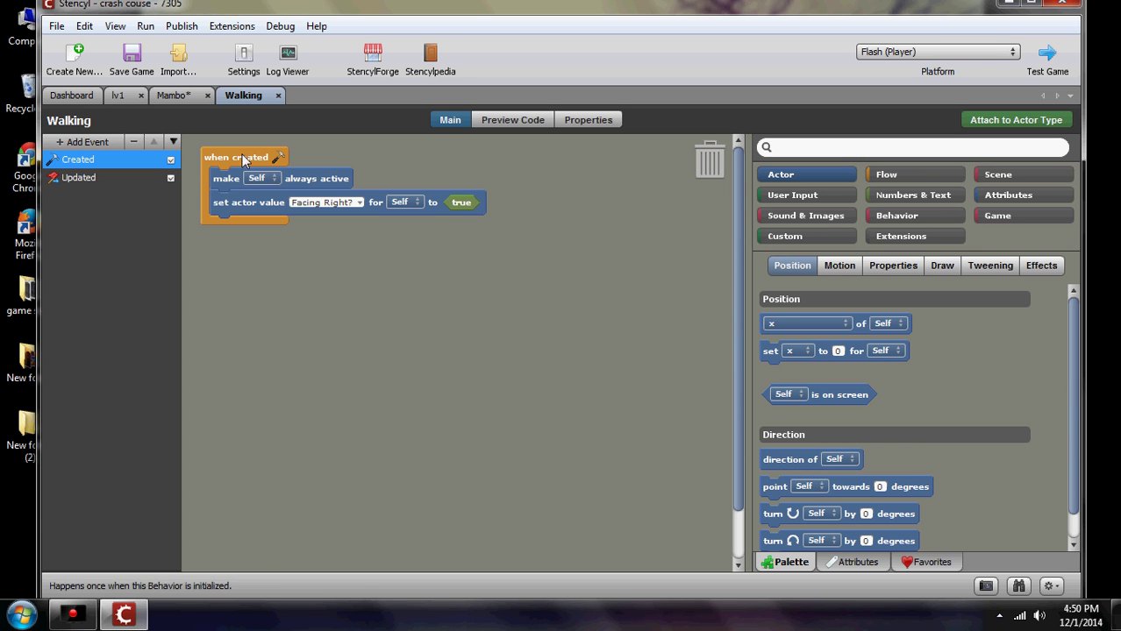
pyautogui.click(94, 177)
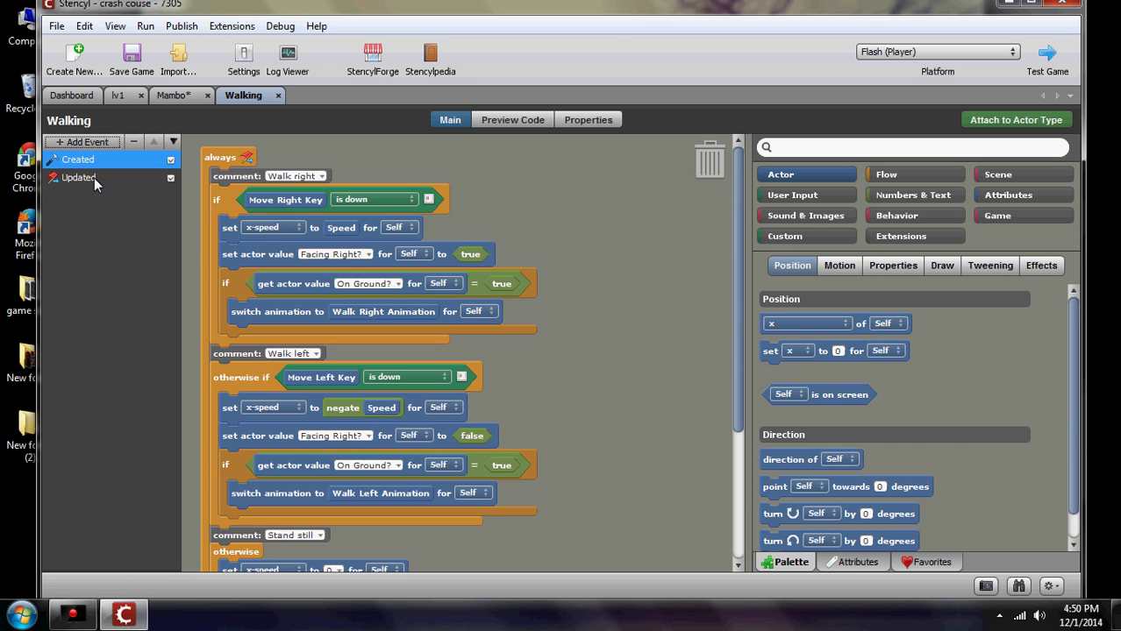
pyautogui.scroll(-5, 679, 334)
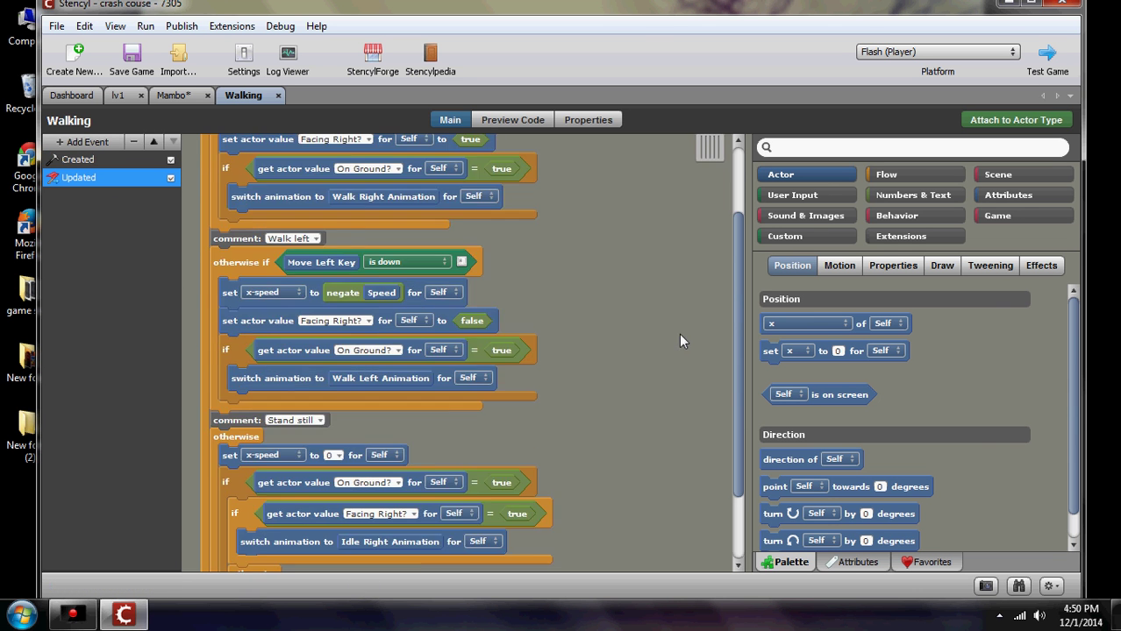
# Examine the Walk right and Walk left blocks in the Walking behavior's Updated event, and close the behavior's code.
pyautogui.scroll(5, 658, 330)
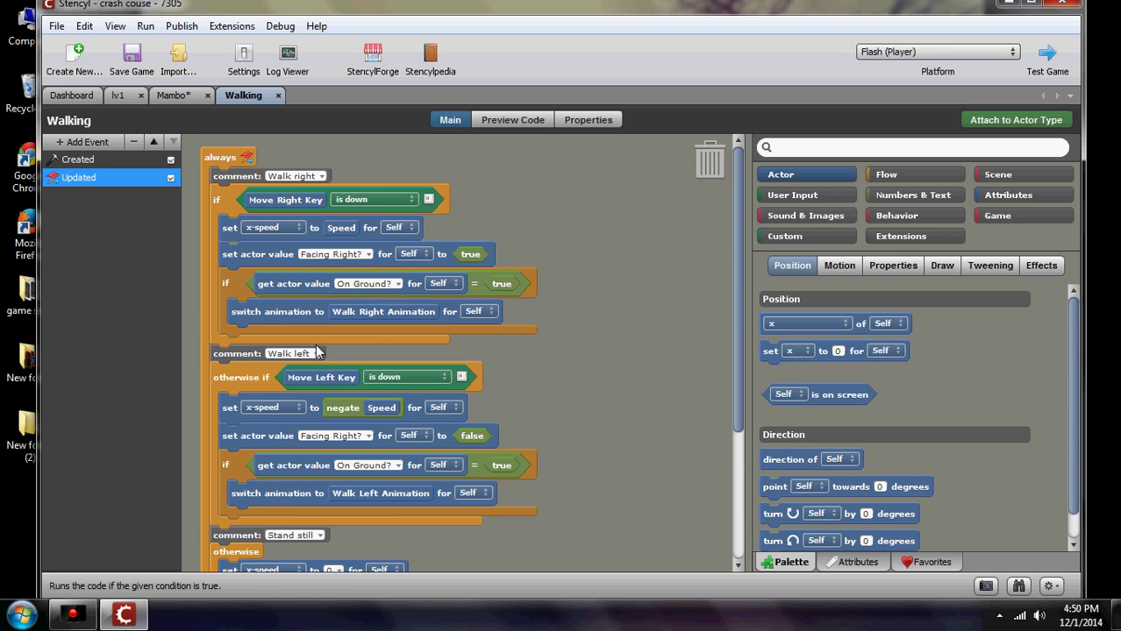
pyautogui.scroll(-1, 320, 351)
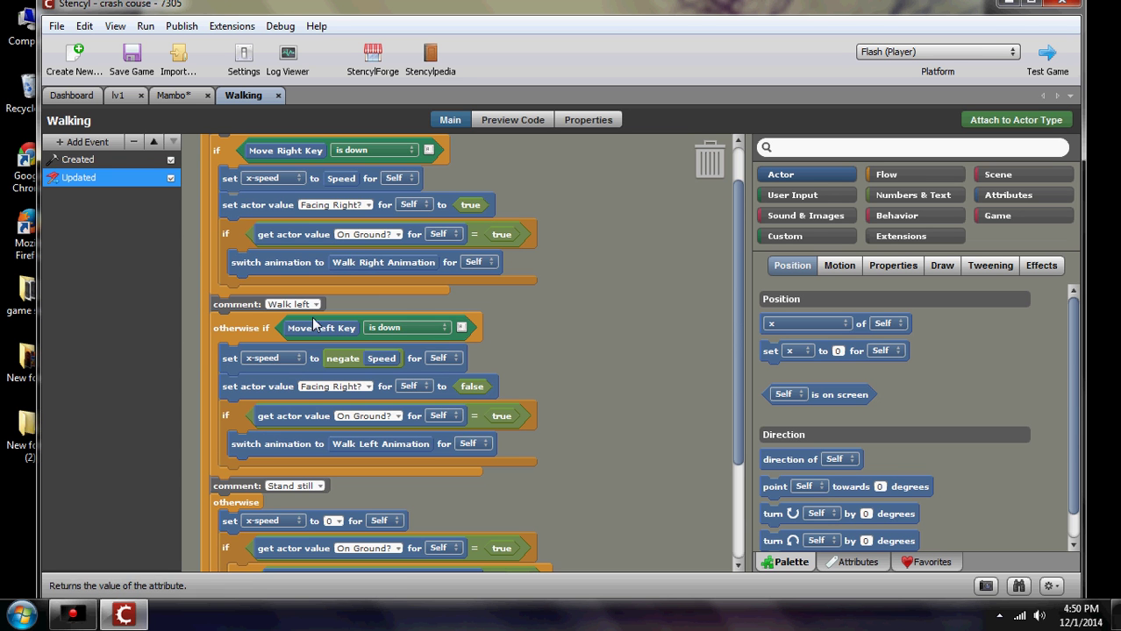
pyautogui.scroll(1, 410, 392)
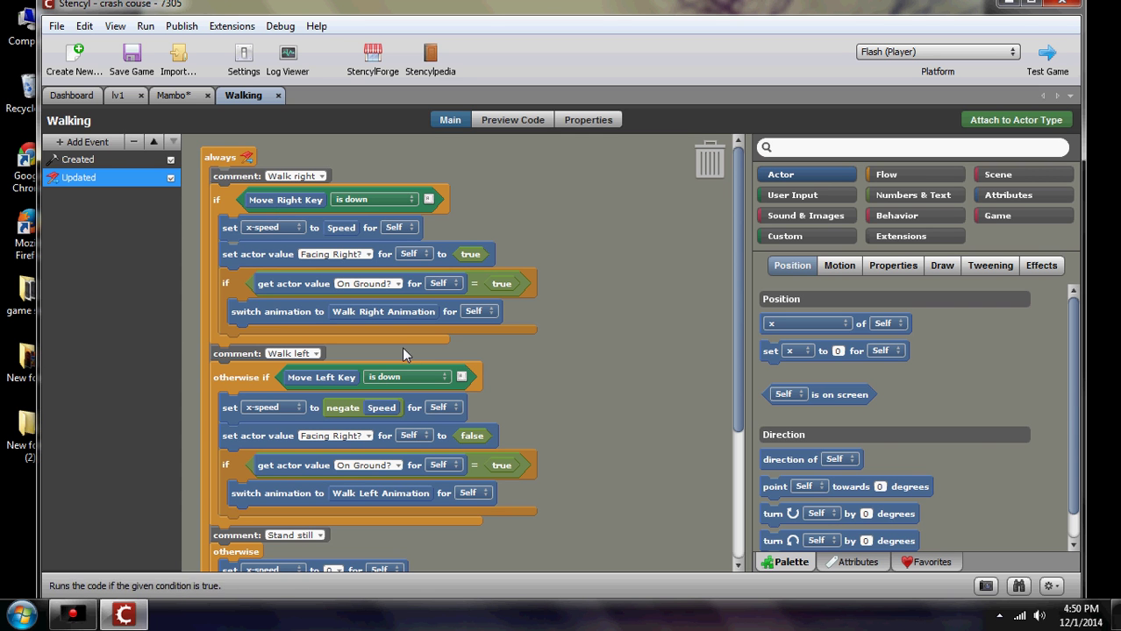
pyautogui.click(278, 96)
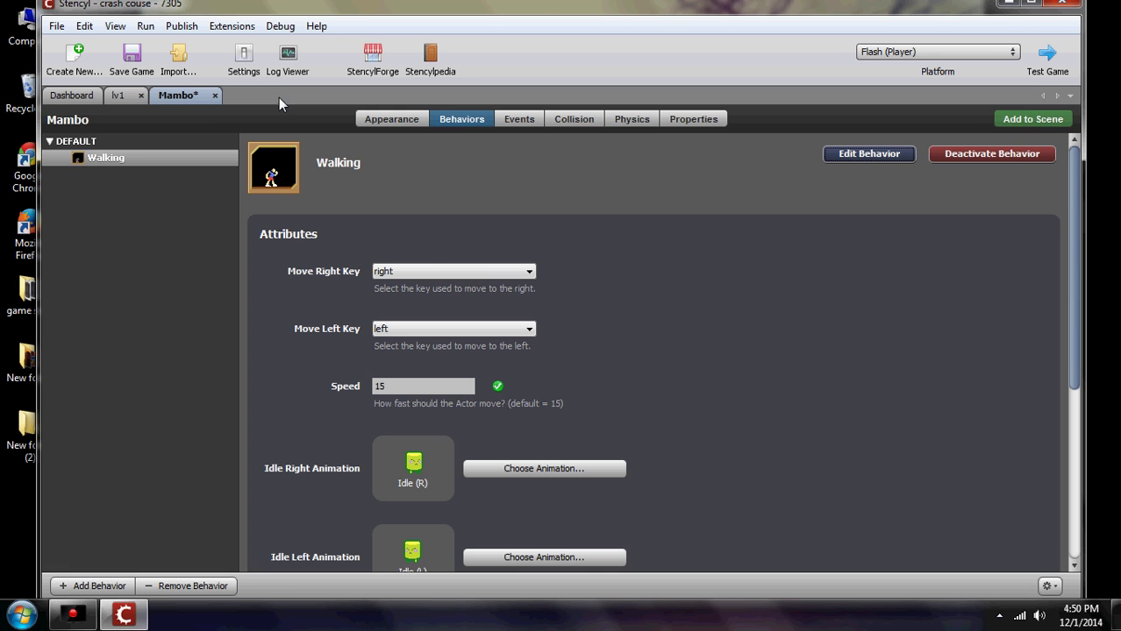
# Attach the game's Jumping behavior to Mambo.
pyautogui.scroll(-3, 430, 259)
pyautogui.scroll(-2, 436, 268)
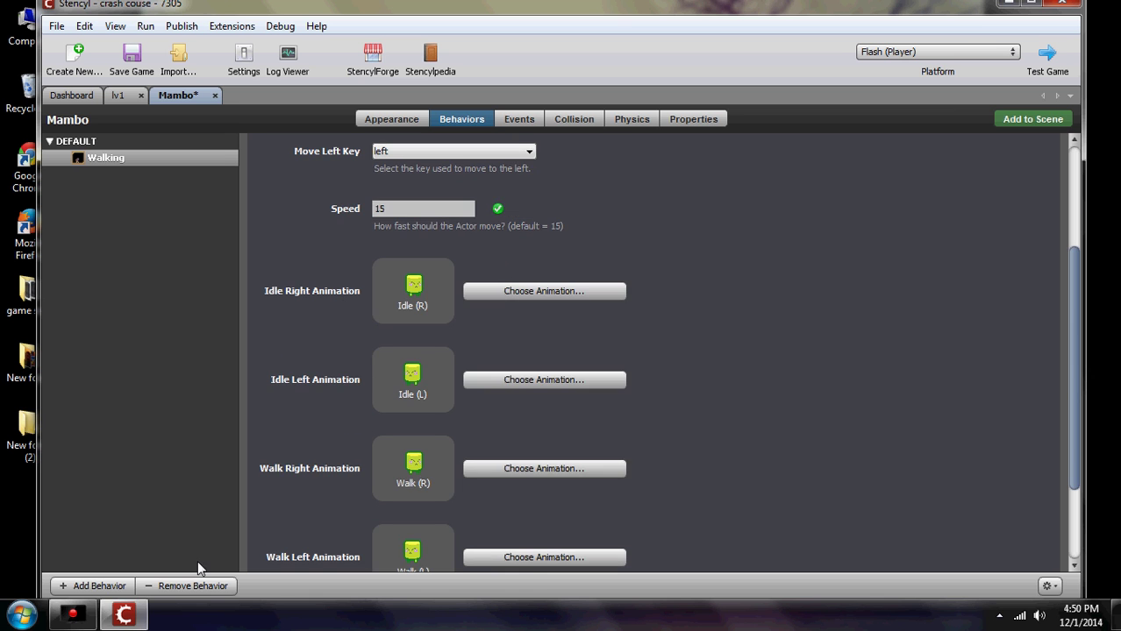
pyautogui.click(97, 585)
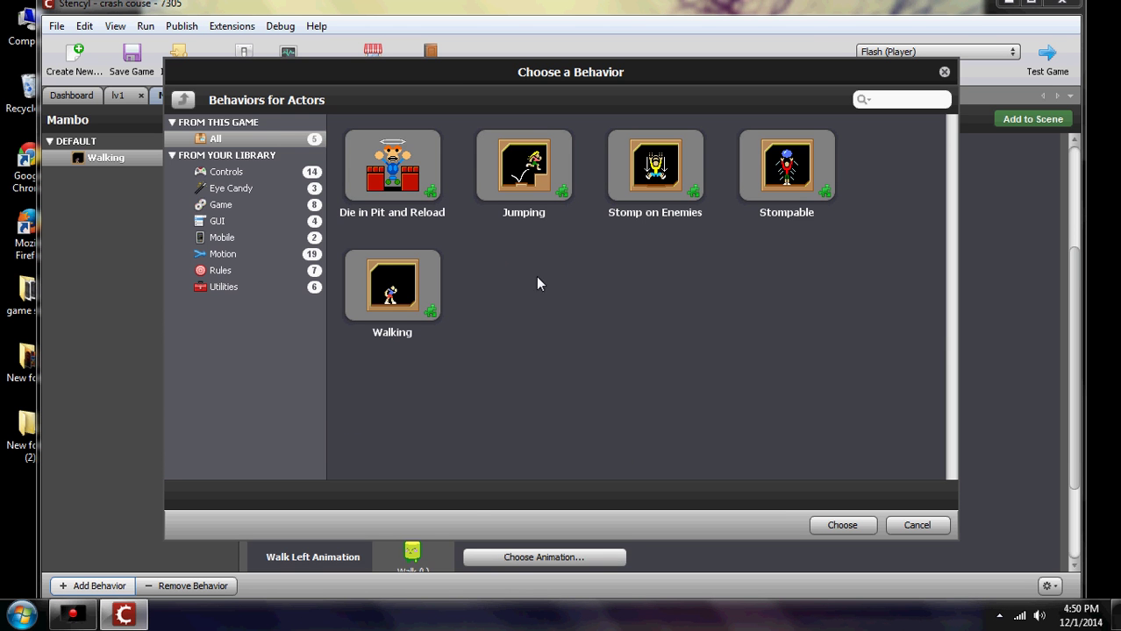
pyautogui.click(523, 165)
pyautogui.click(840, 525)
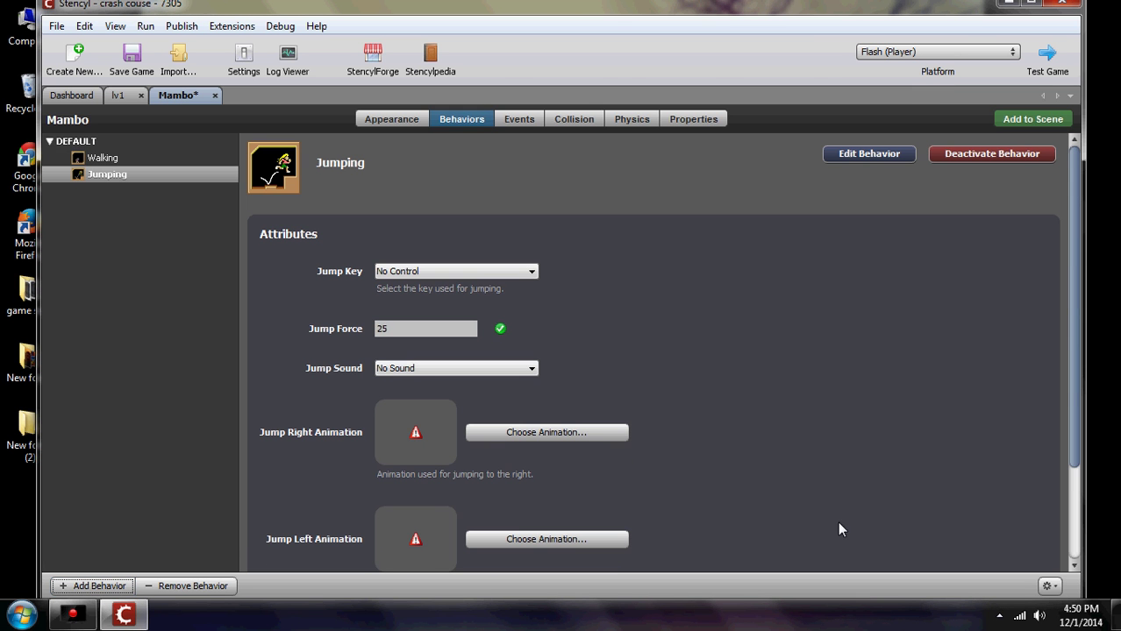
# Set the Jumping behavior's Jump Key to Jump and its Jump Sound to Jump.
pyautogui.click(459, 273)
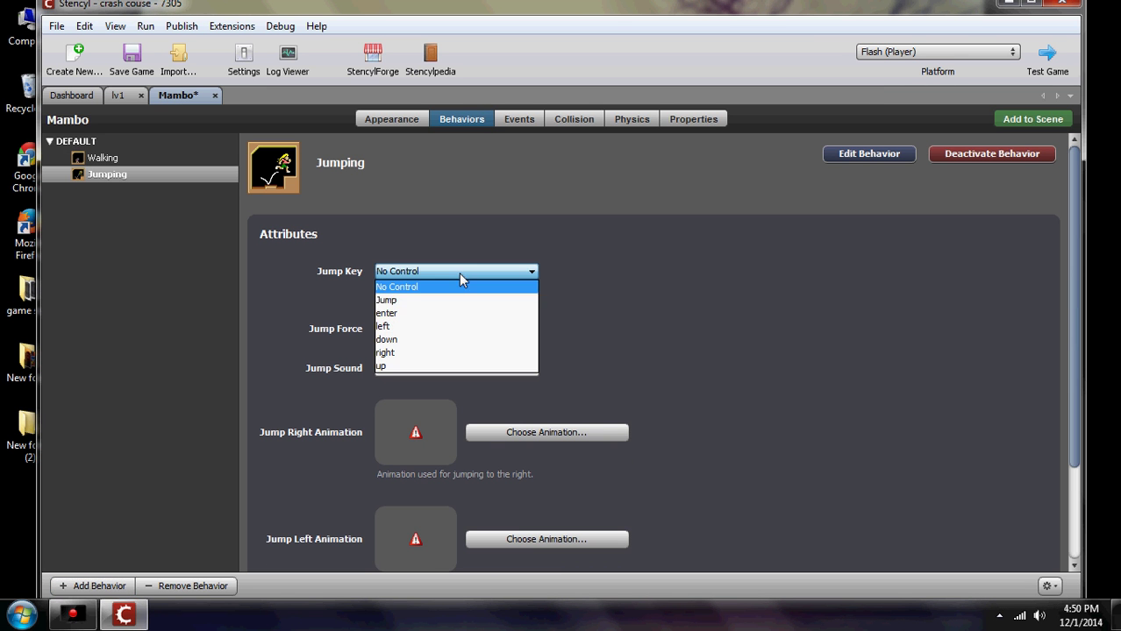
pyautogui.click(391, 301)
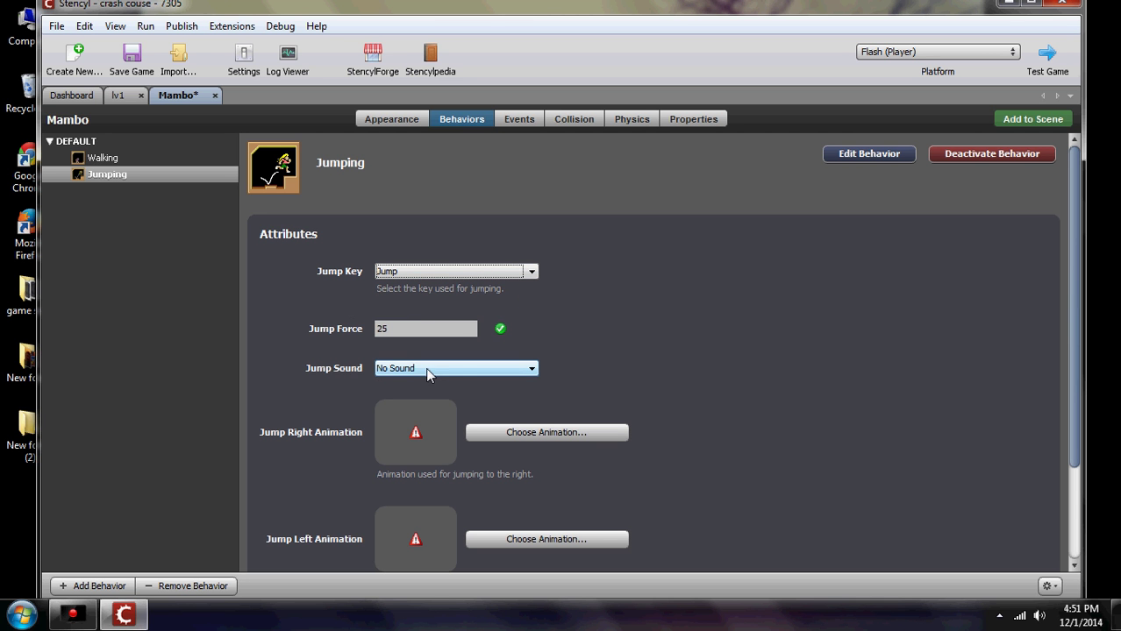
pyautogui.click(469, 369)
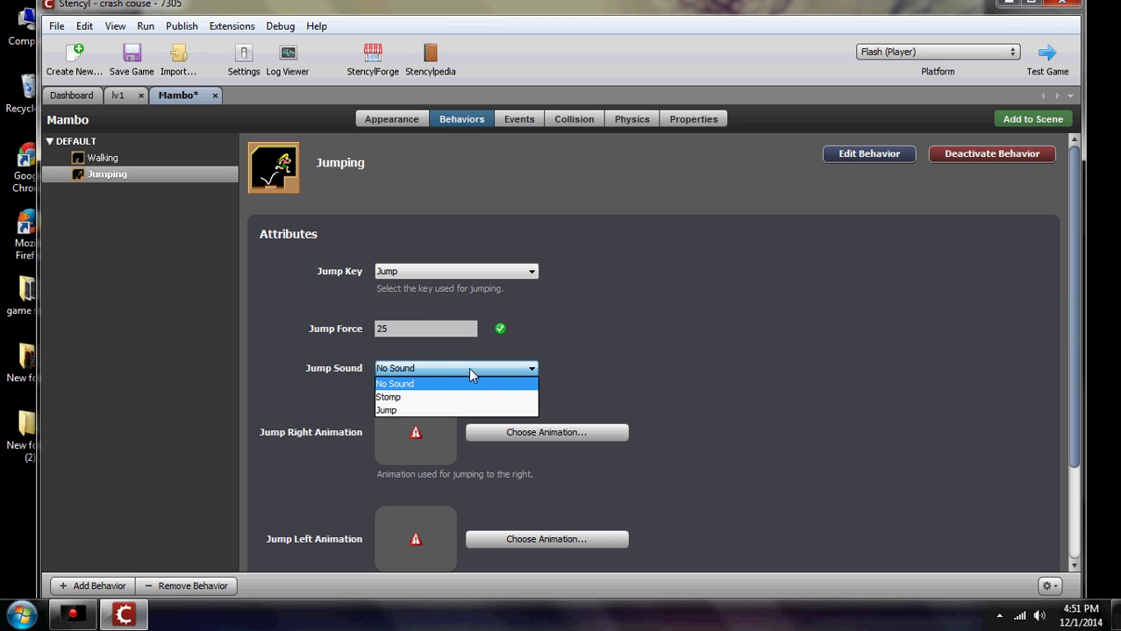
pyautogui.click(386, 410)
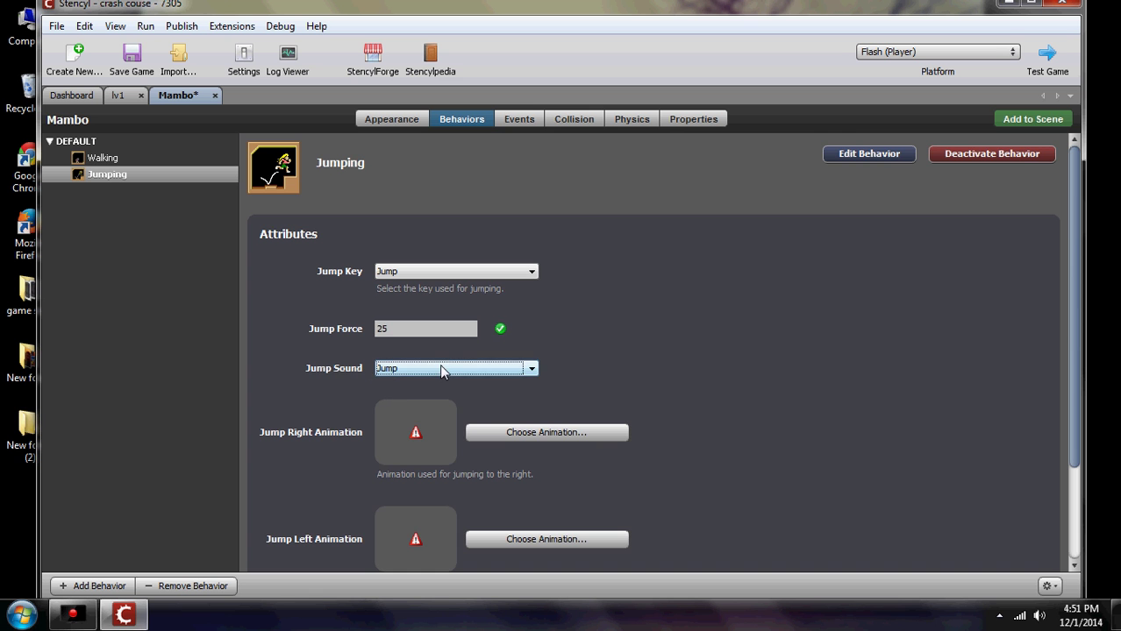
# Assign Jump (R) as the Jump Right Animation and Jump (L) as the Jump Left Animation of Mambo's Jumping behavior.
pyautogui.scroll(-2, 706, 382)
pyautogui.scroll(-1, 667, 383)
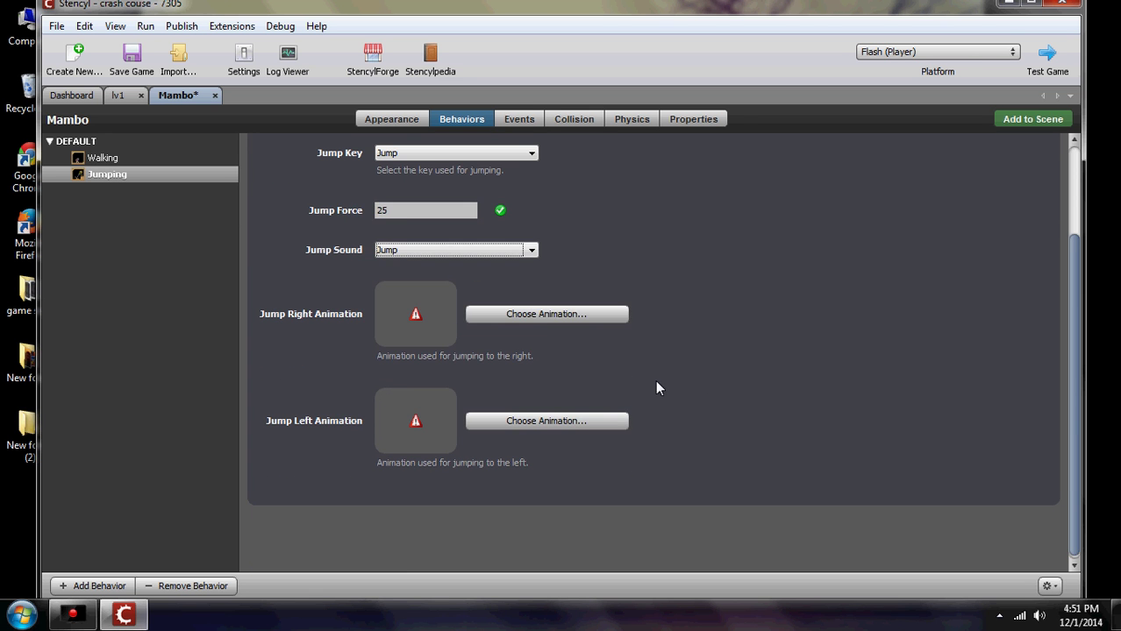
pyautogui.click(537, 314)
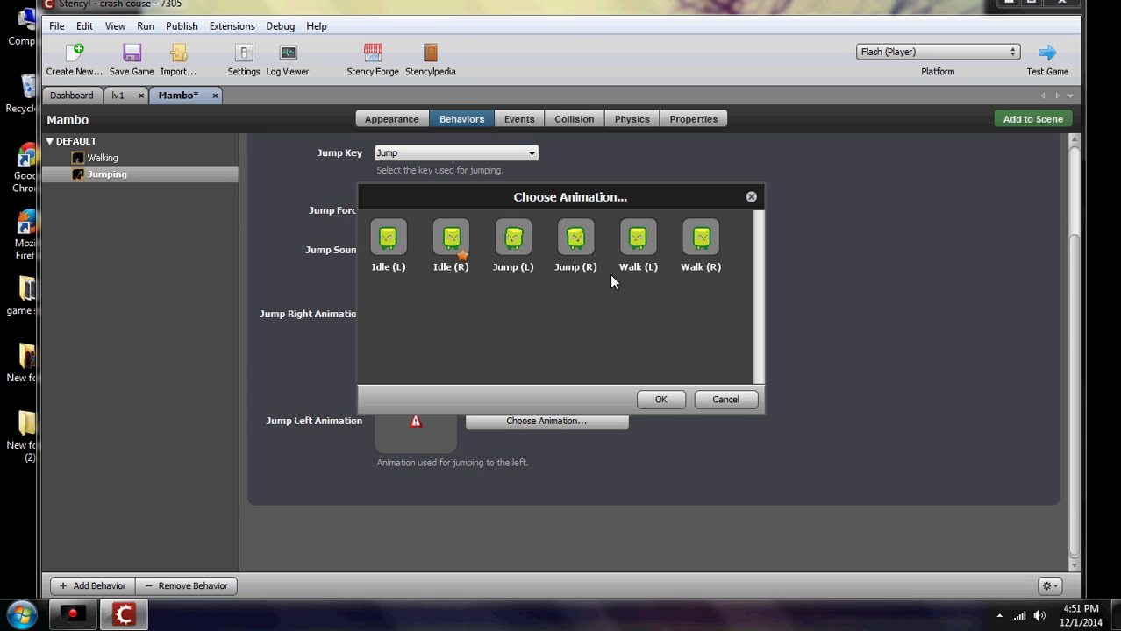
pyautogui.click(575, 239)
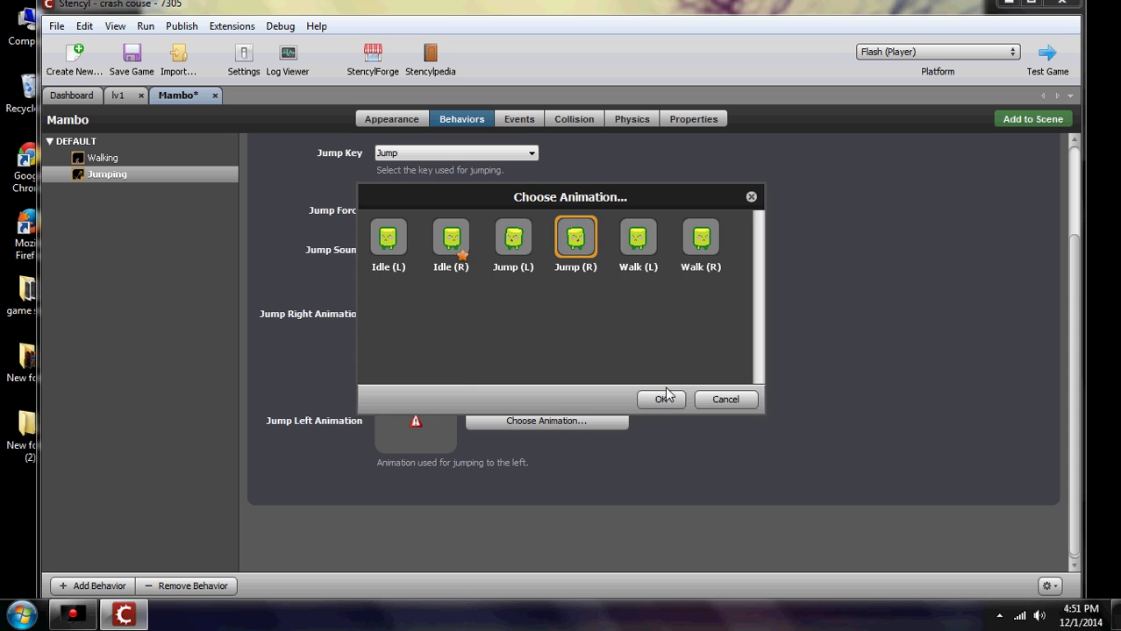
pyautogui.click(663, 399)
pyautogui.click(548, 421)
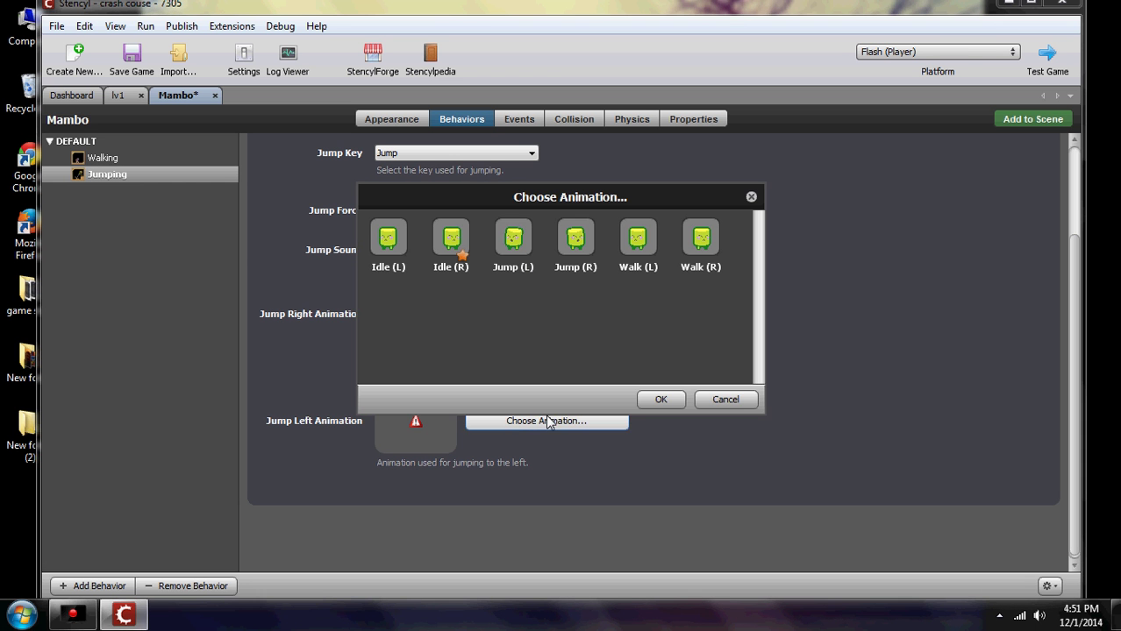
pyautogui.click(516, 247)
pyautogui.click(660, 400)
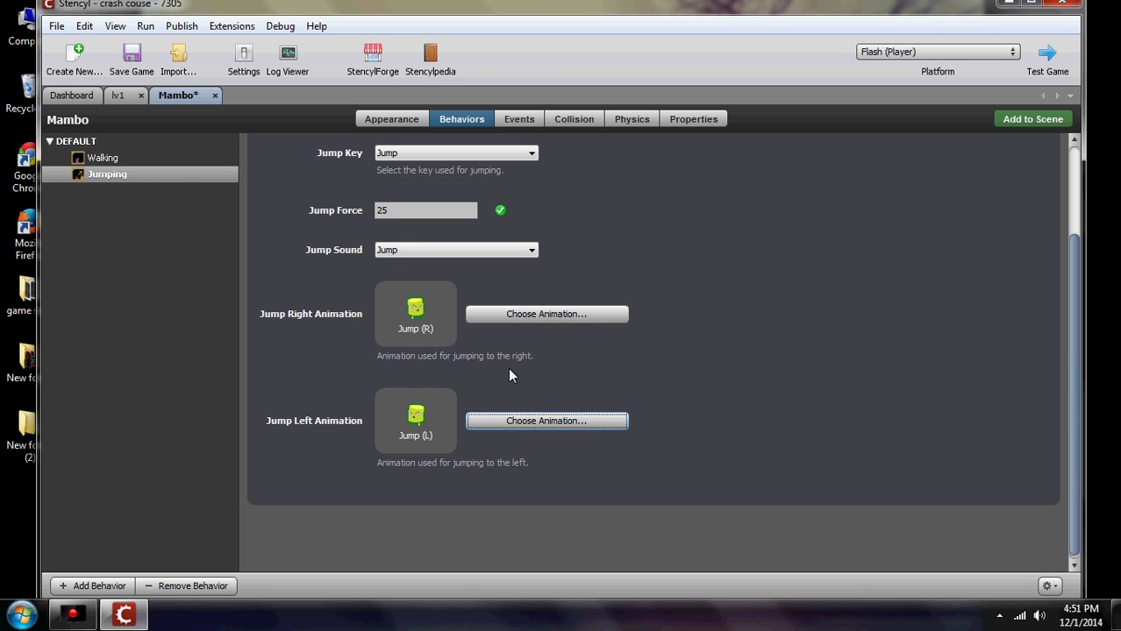
# Review the Jumping attributes, and attach the Die in Pit and Reload behavior to Mambo.
pyautogui.scroll(3, 729, 449)
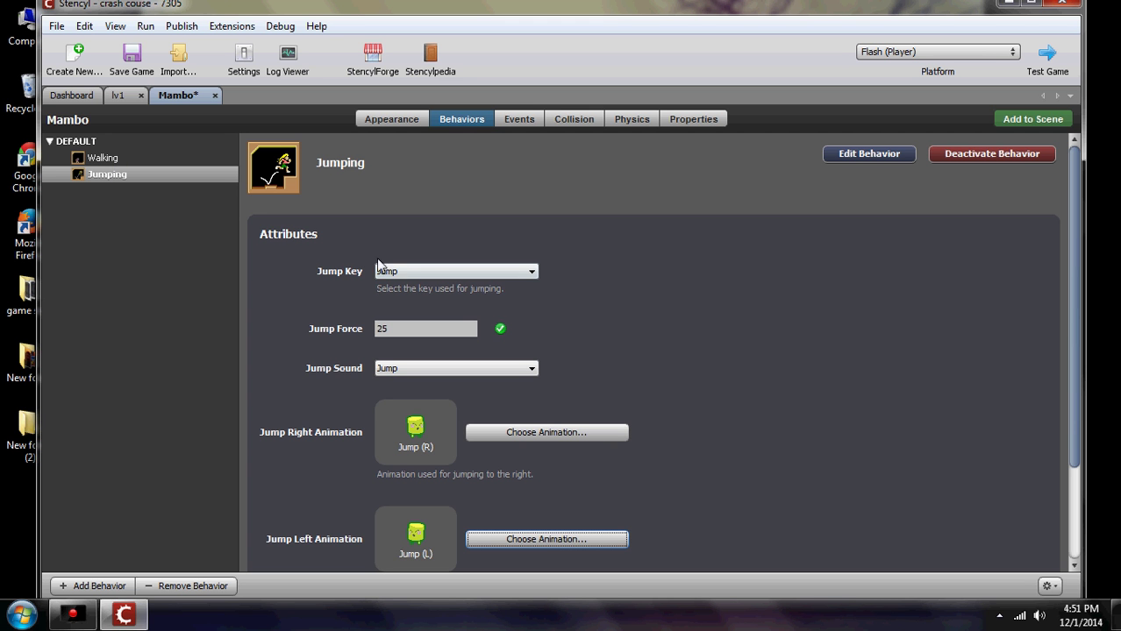
pyautogui.scroll(-3, 724, 467)
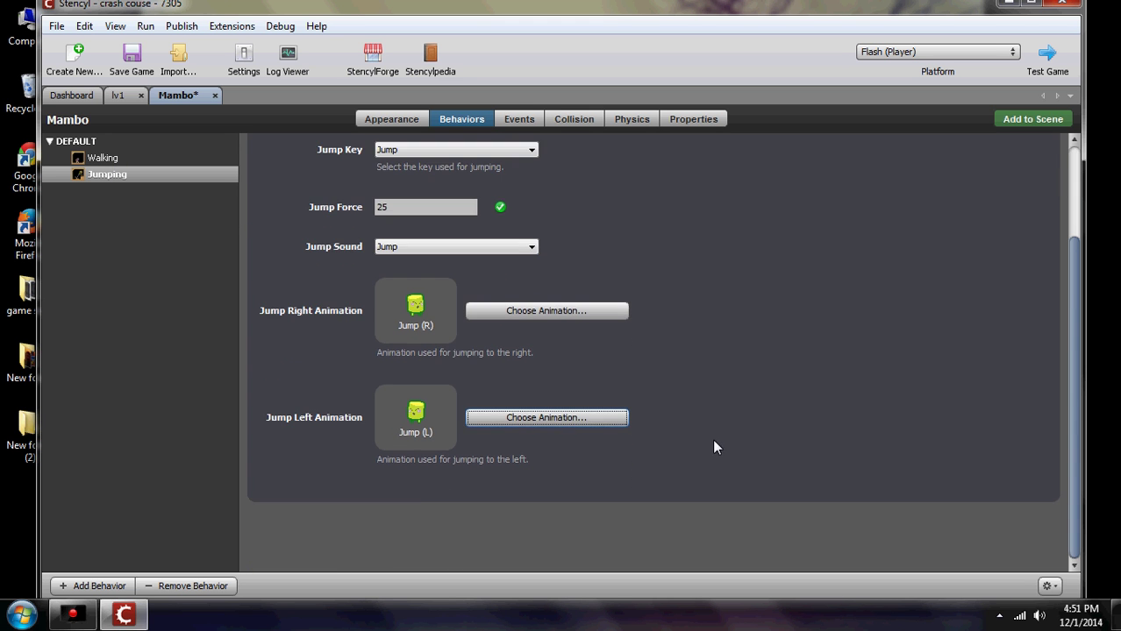
pyautogui.scroll(3, 716, 443)
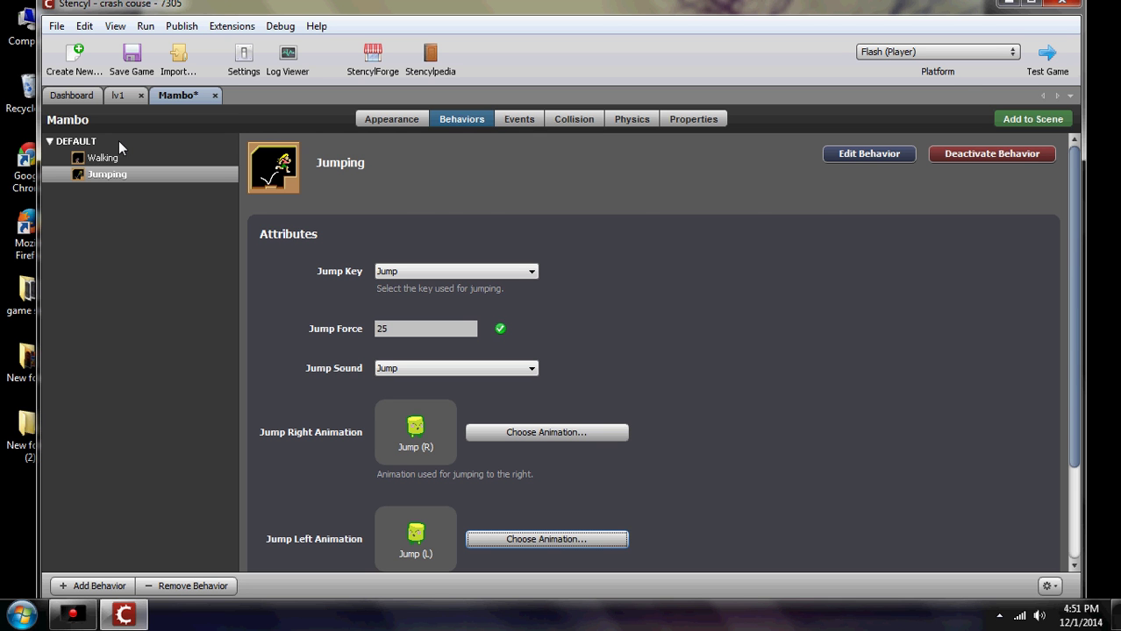
pyautogui.click(93, 586)
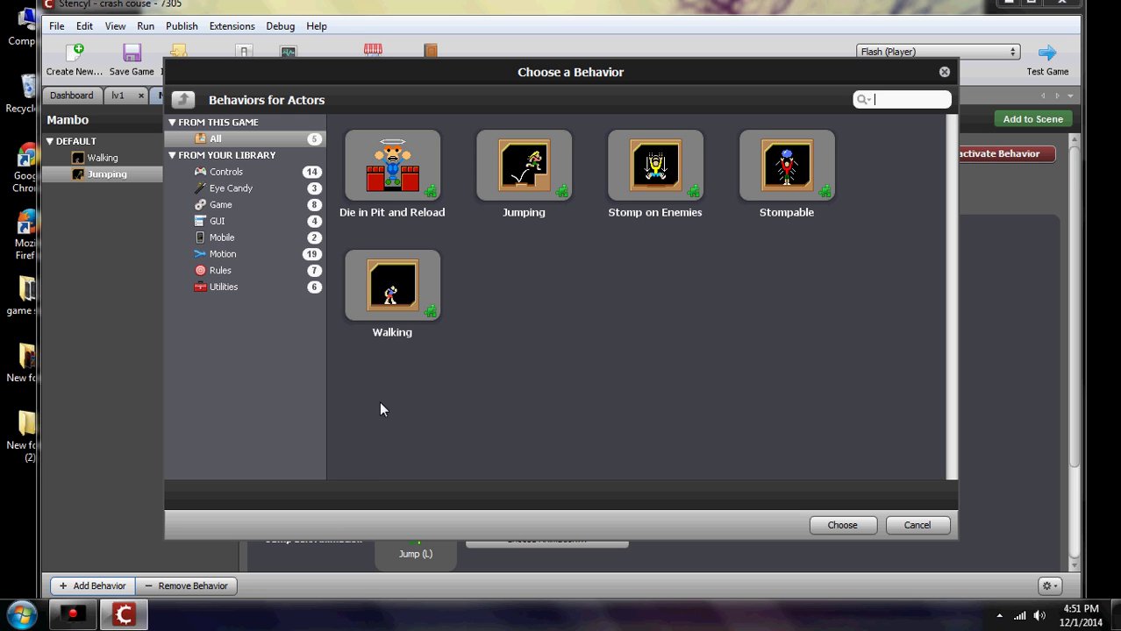
pyautogui.click(393, 169)
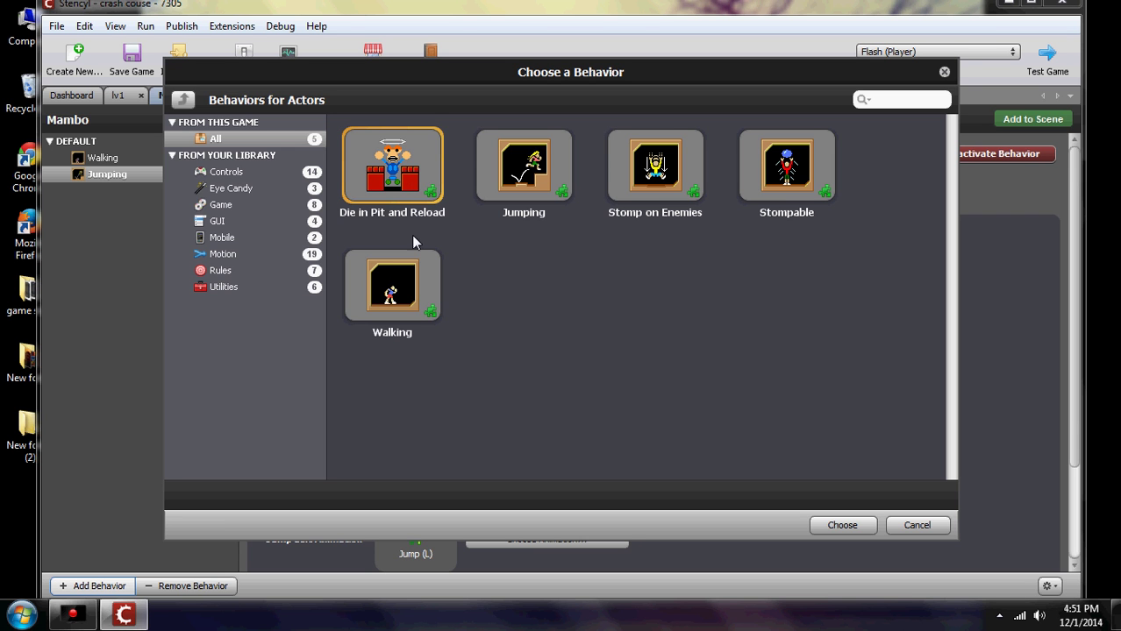
pyautogui.click(840, 526)
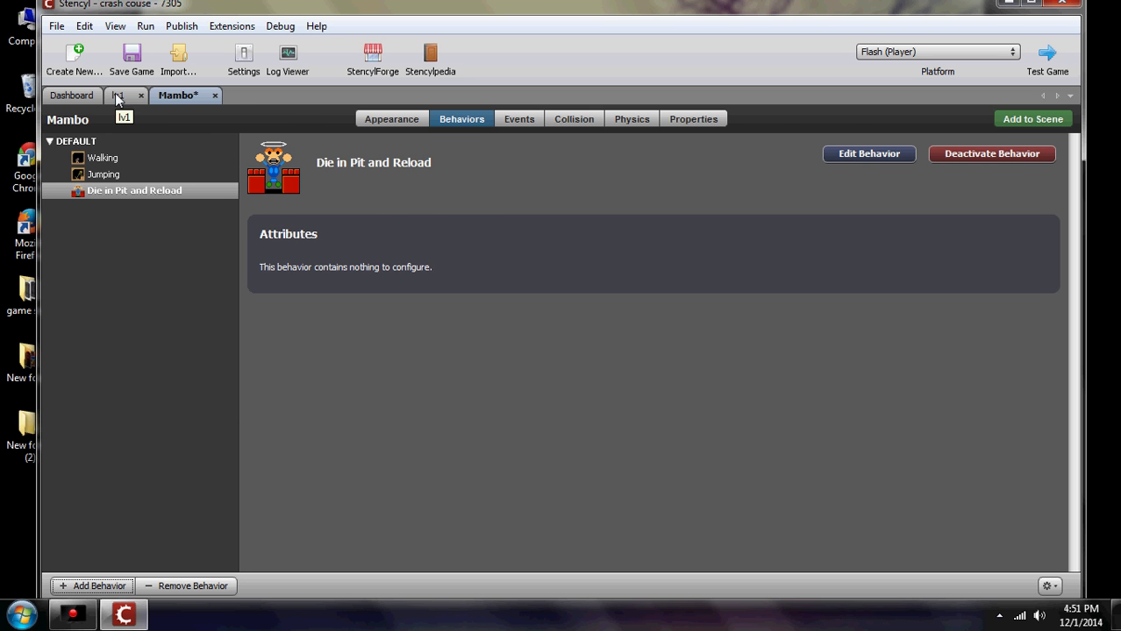
# Open the Pronger actor type and look at the frames of its idle-l and hurt-l animations.
pyautogui.click(77, 96)
pyautogui.click(379, 181)
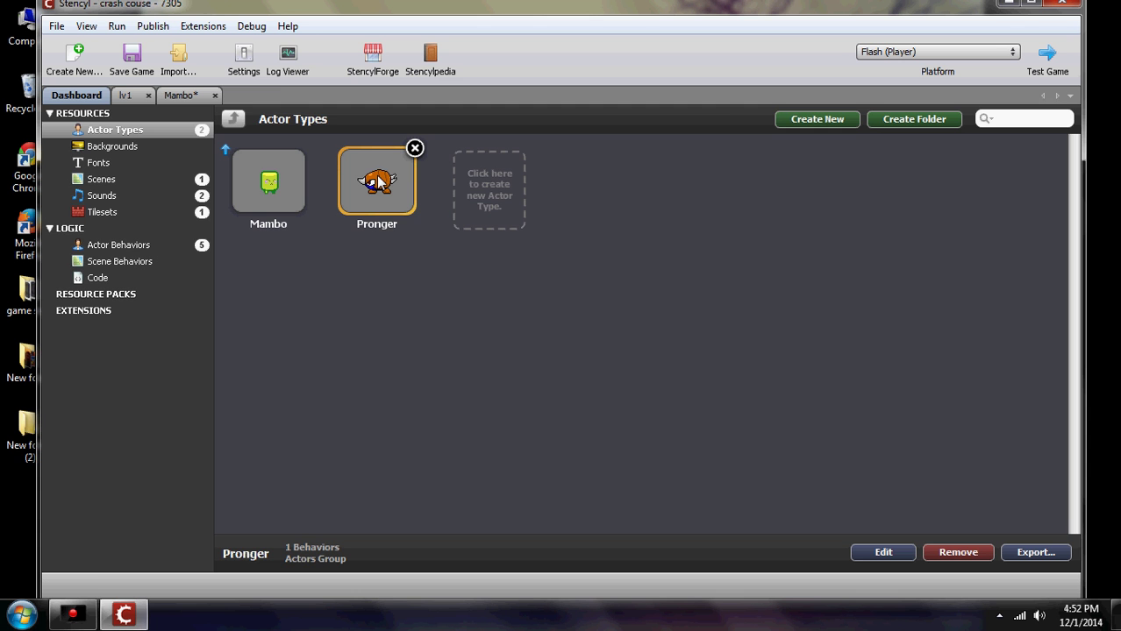
pyautogui.doubleClick(379, 181)
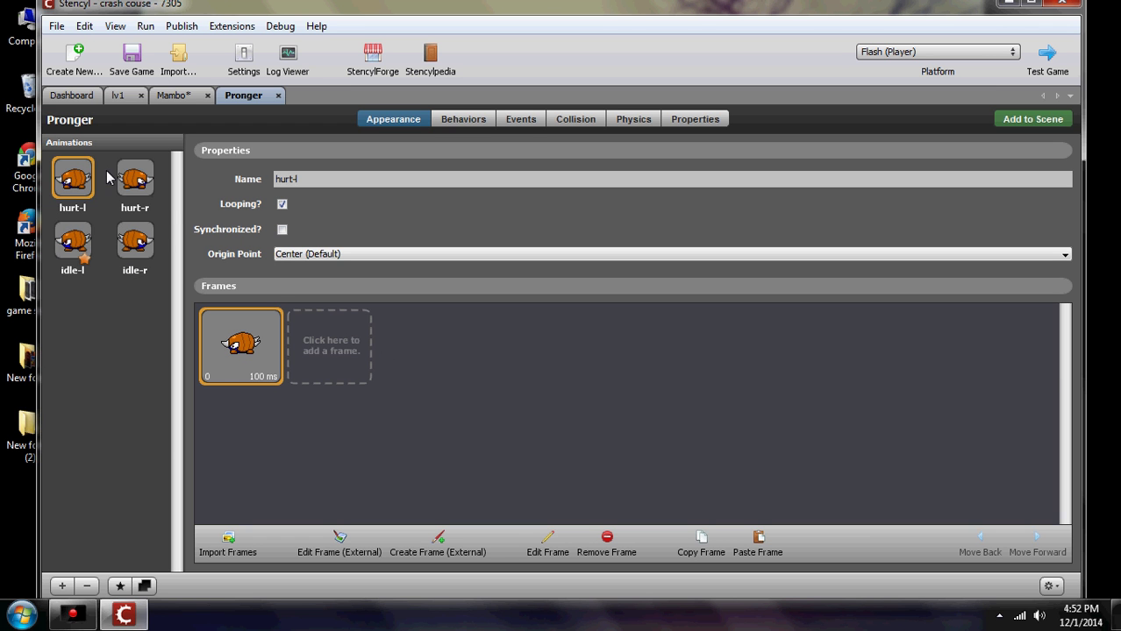
pyautogui.click(86, 247)
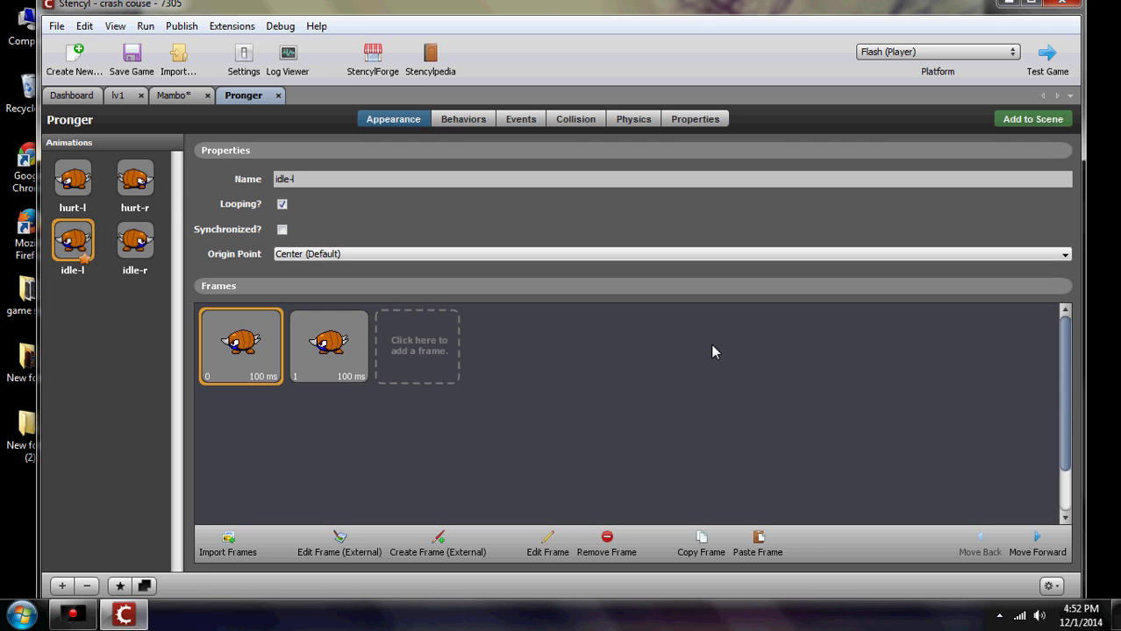
pyautogui.click(74, 184)
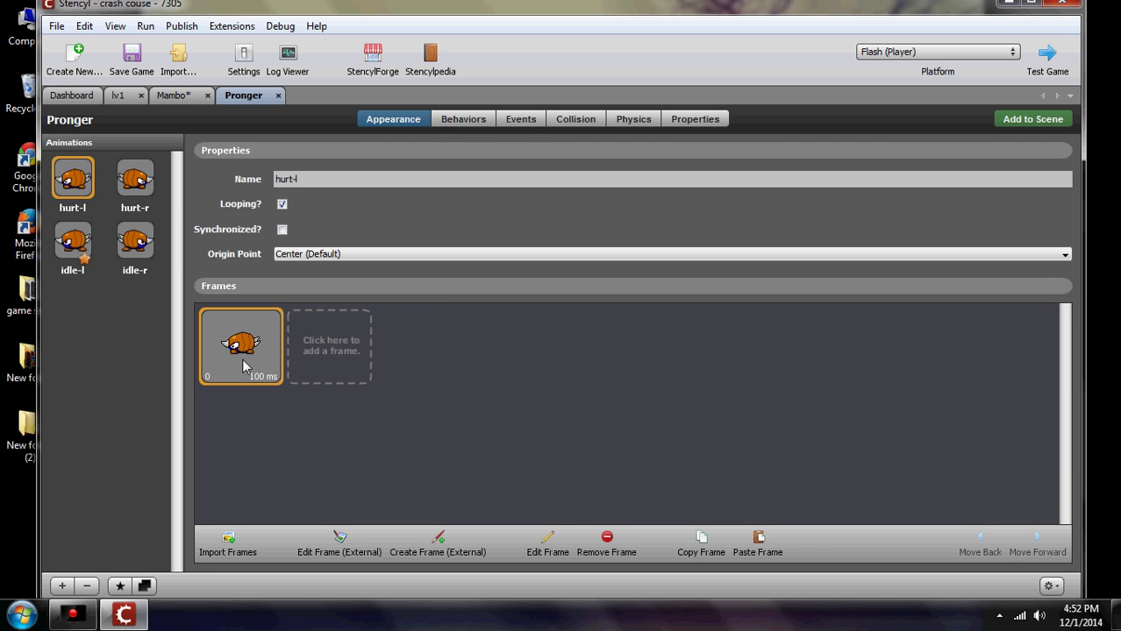
# Remove the Back and Forth Horizontally behavior from Pronger.
pyautogui.click(471, 124)
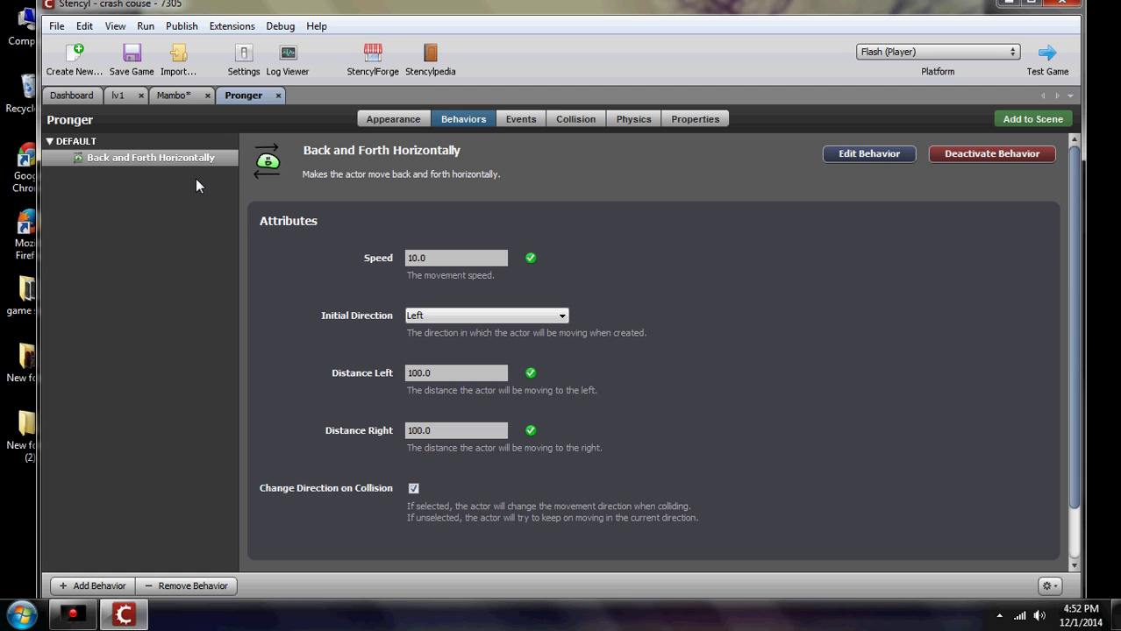
pyautogui.click(187, 586)
pyautogui.click(613, 355)
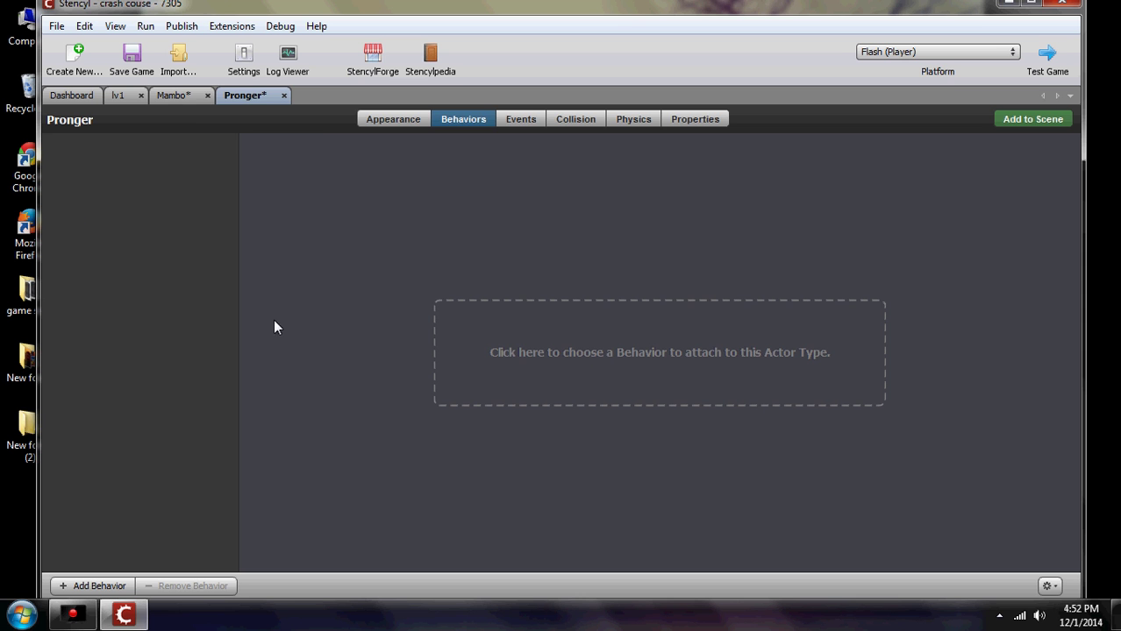
# Browse the library's Motion behaviors and attach Back and Forth Horizontally to Pronger.
pyautogui.click(586, 360)
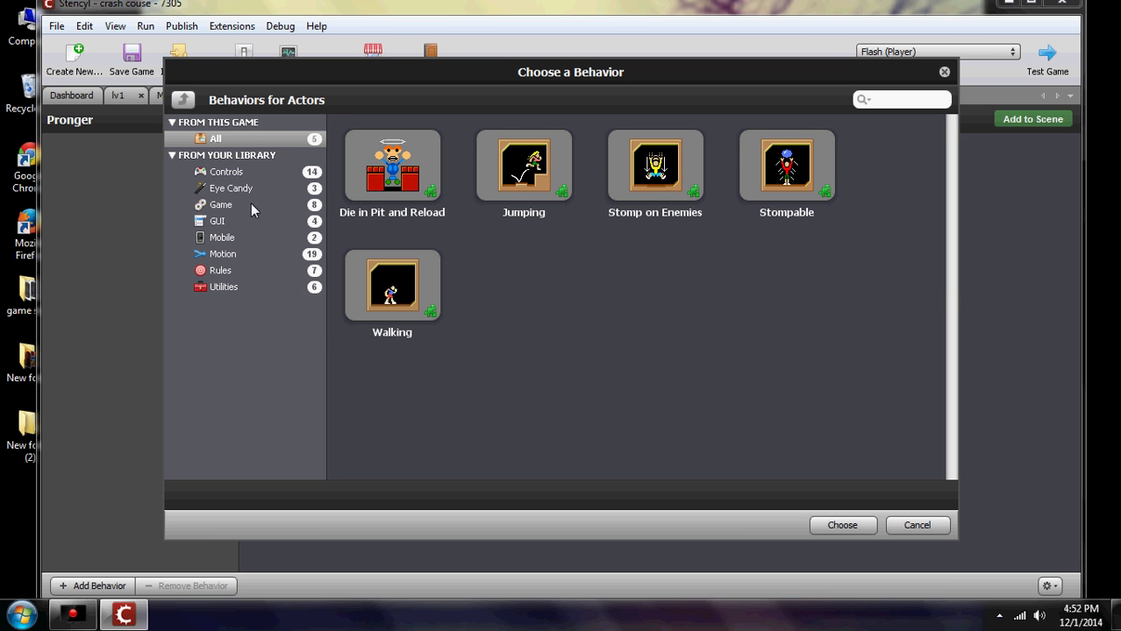
pyautogui.click(226, 254)
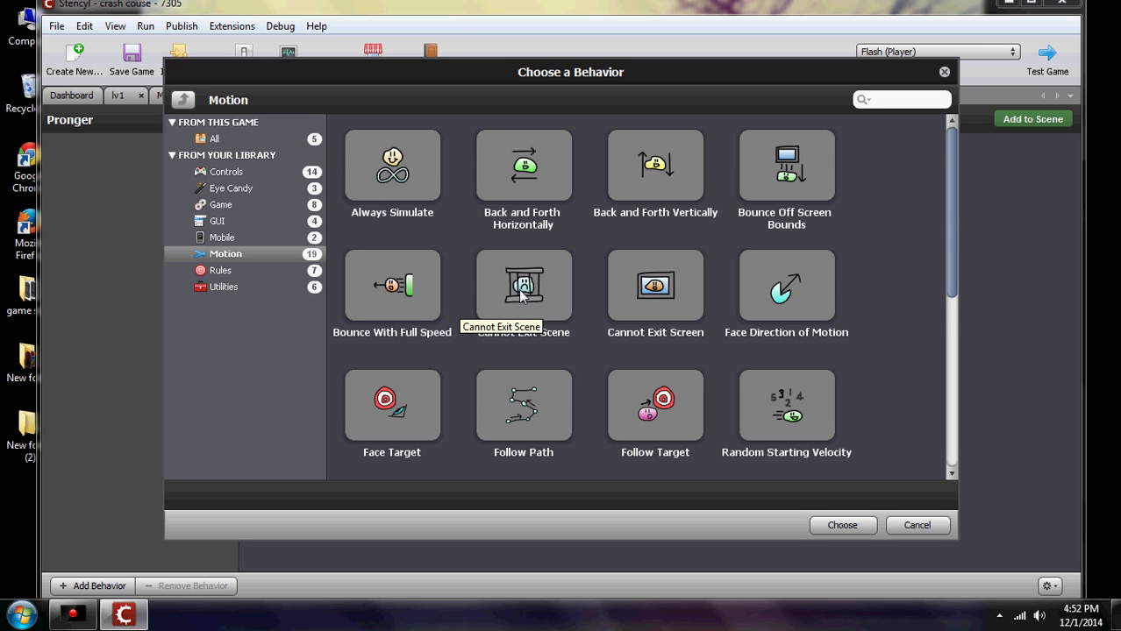
pyautogui.scroll(-1, 740, 367)
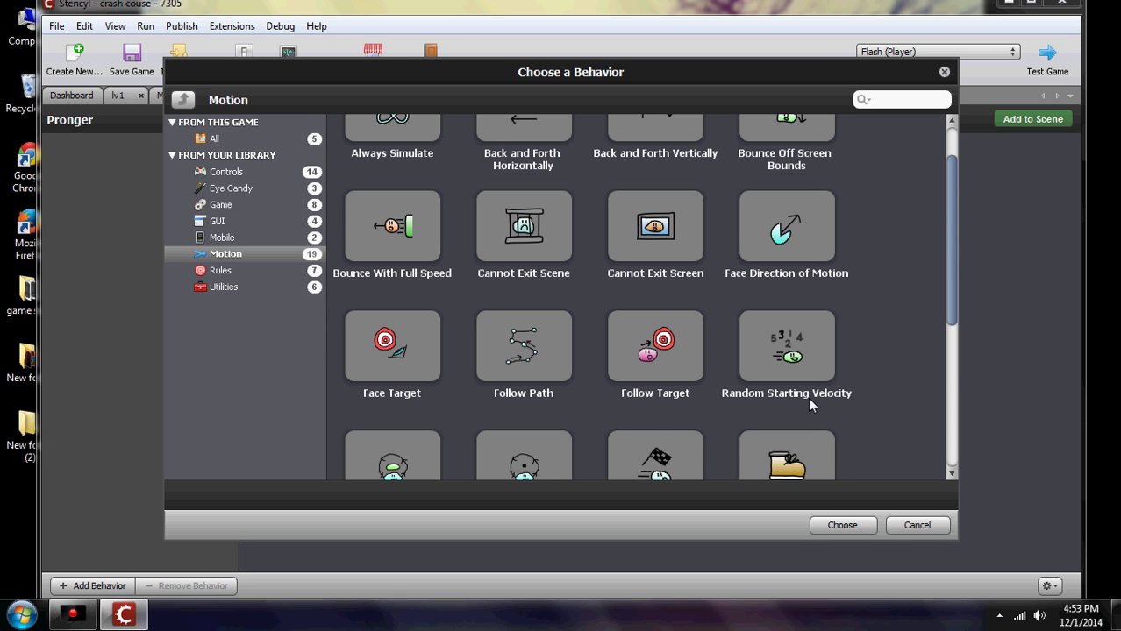
pyautogui.scroll(-3, 868, 383)
pyautogui.scroll(-2, 869, 390)
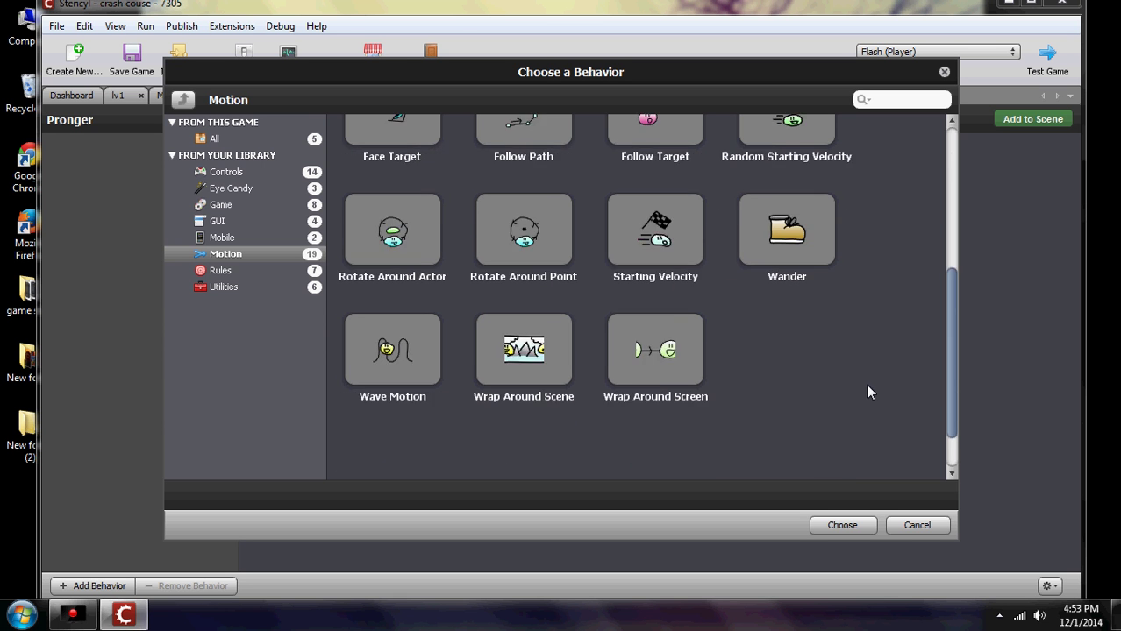
pyautogui.scroll(6, 867, 387)
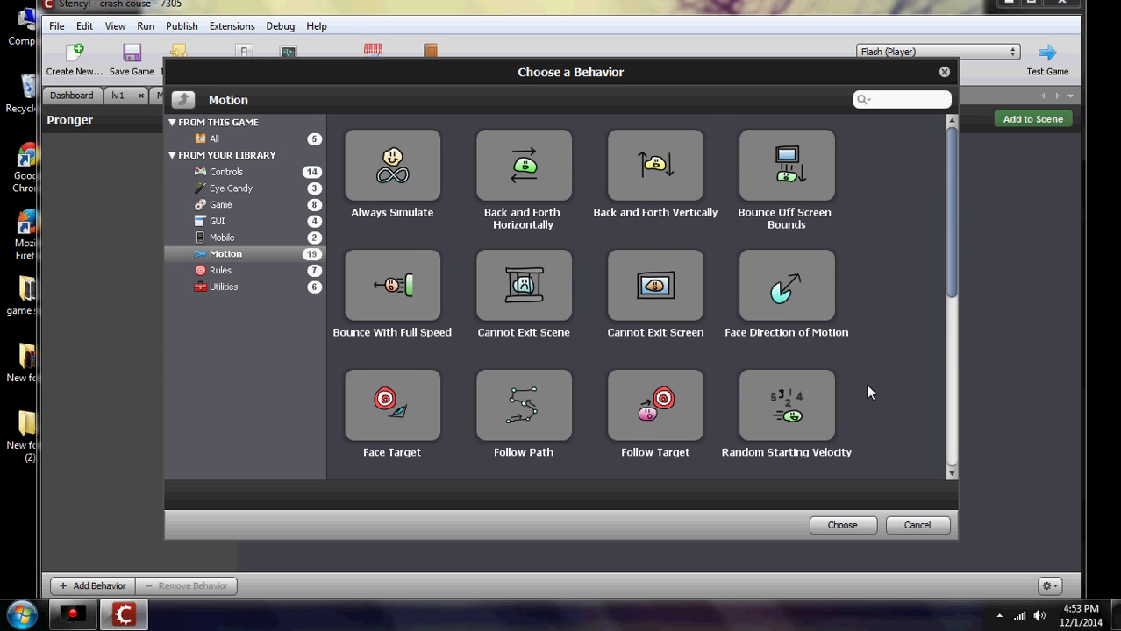
pyautogui.click(517, 171)
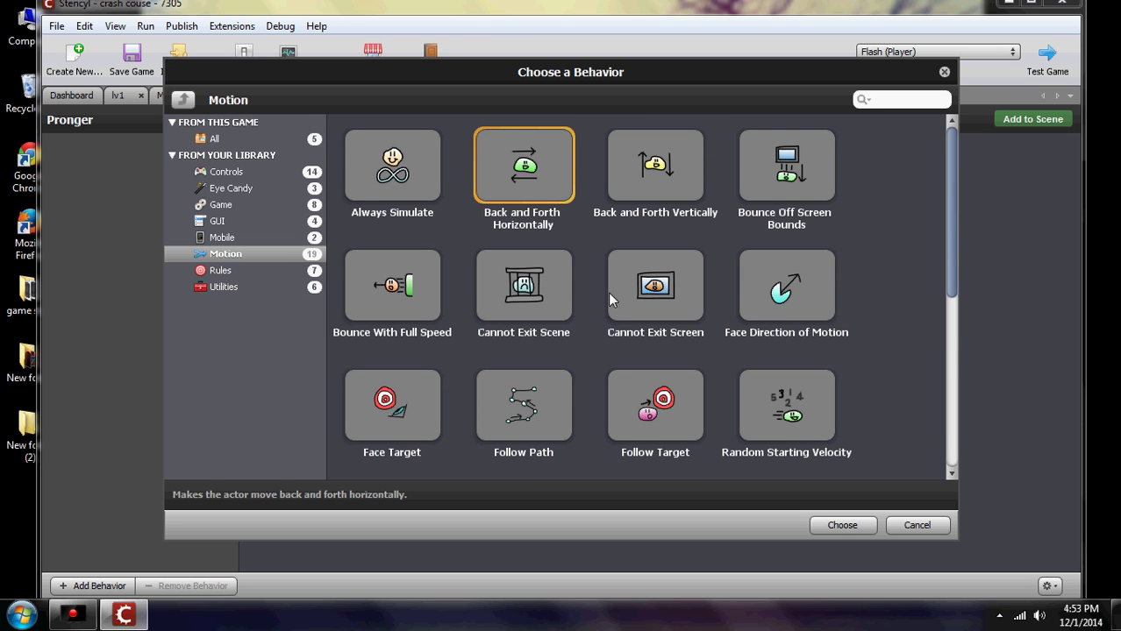
pyautogui.click(842, 526)
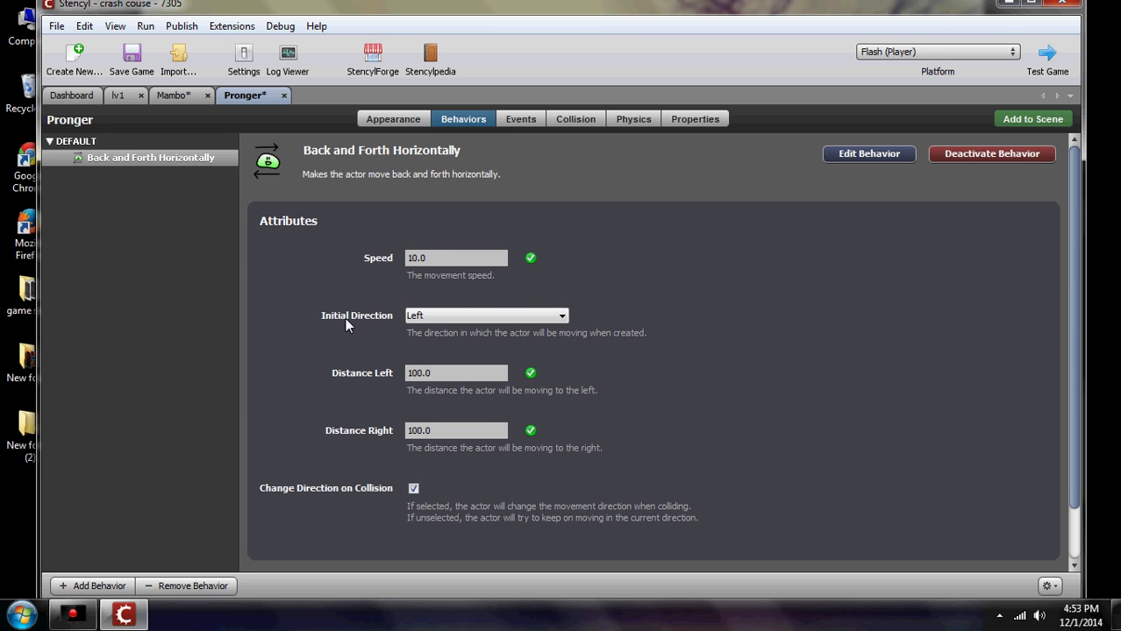
# Keep Pronger's Initial Direction on Left and review the other Back and Forth Horizontally attributes.
pyautogui.click(427, 321)
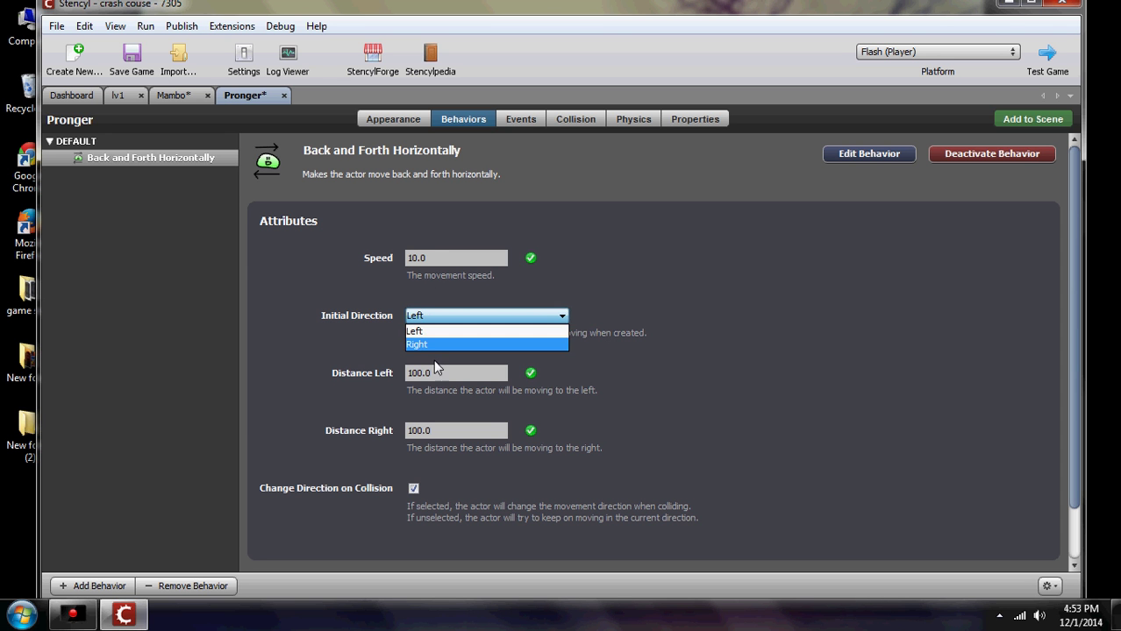
pyautogui.click(419, 332)
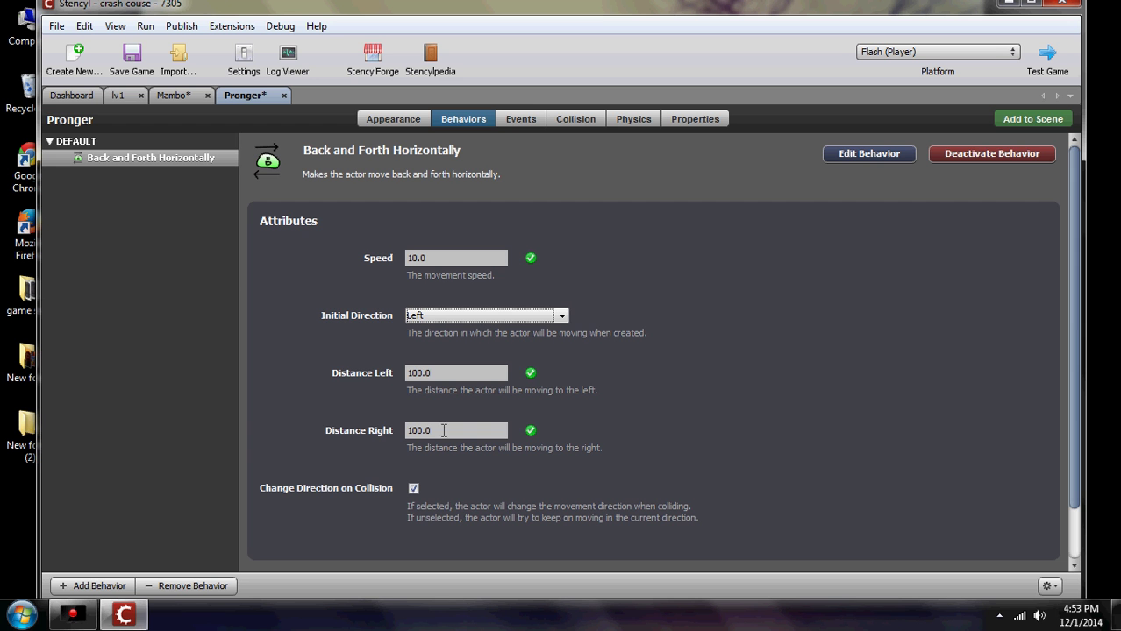
pyautogui.scroll(-2, 624, 436)
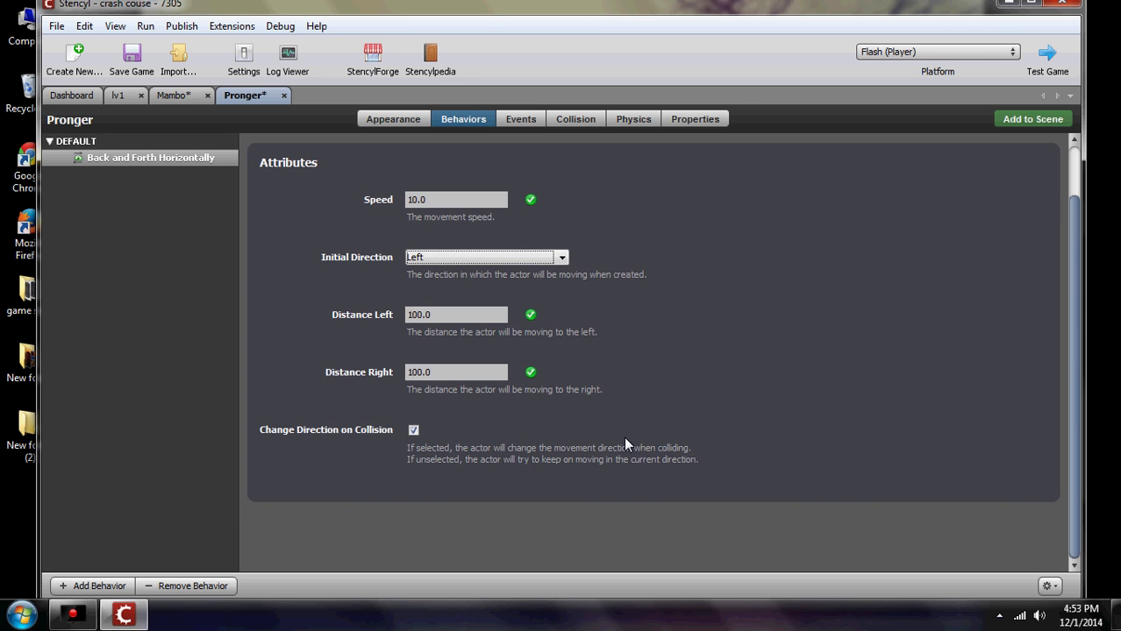
pyautogui.scroll(2, 624, 437)
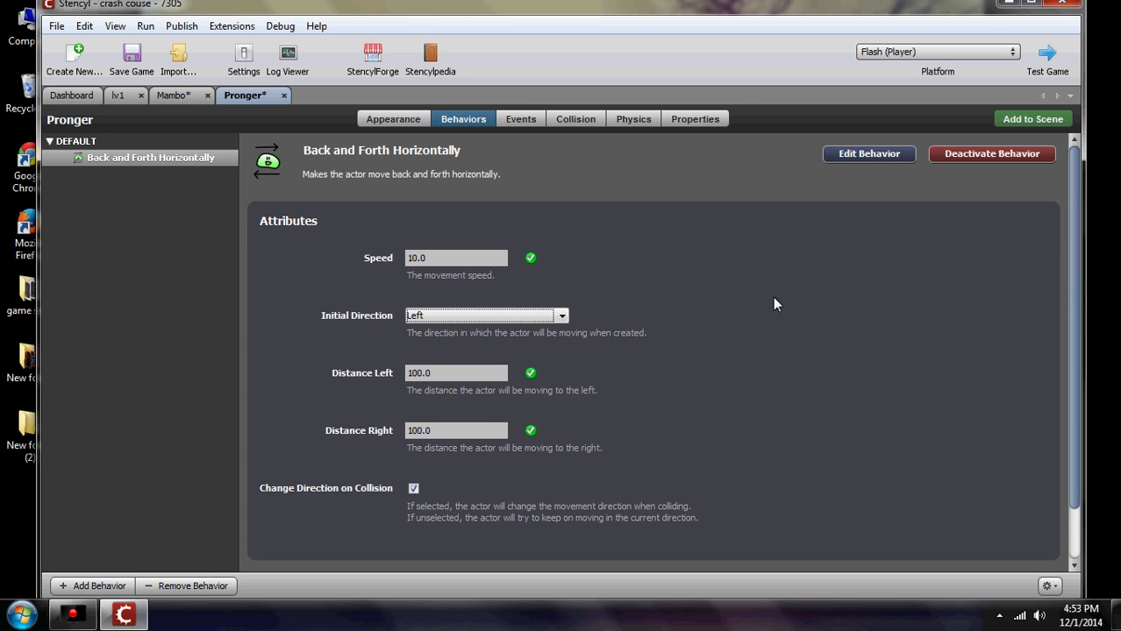
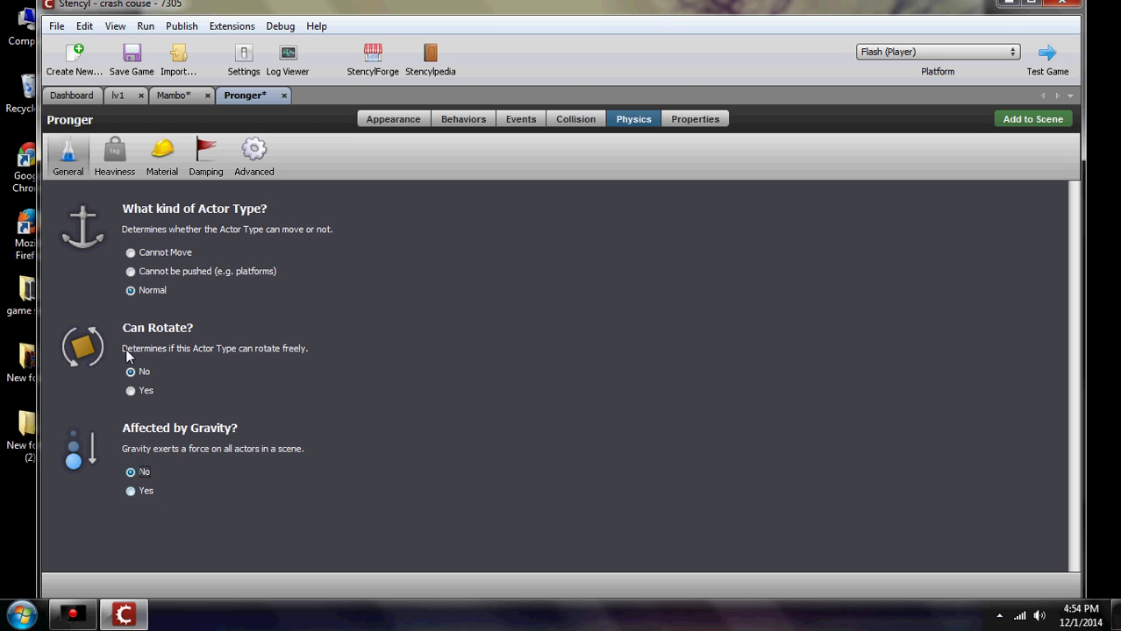
# In Pronger's physics settings, try the movement and gravity options and set the kind of actor type to Cannot be pushed.
pyautogui.click(130, 273)
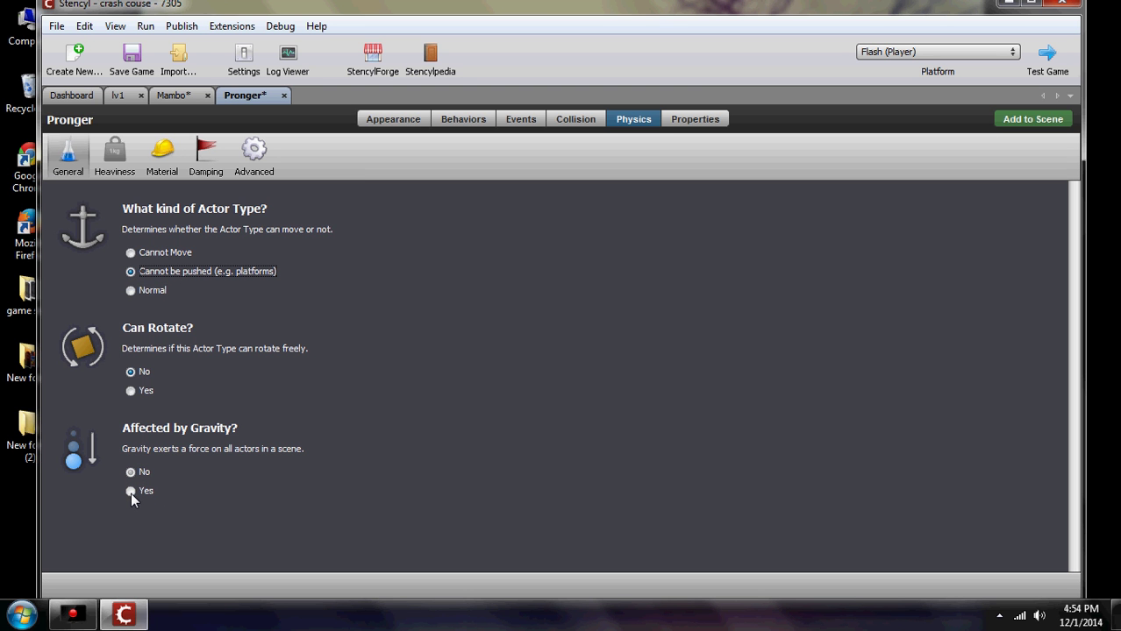
pyautogui.click(130, 290)
pyautogui.click(131, 492)
pyautogui.click(130, 472)
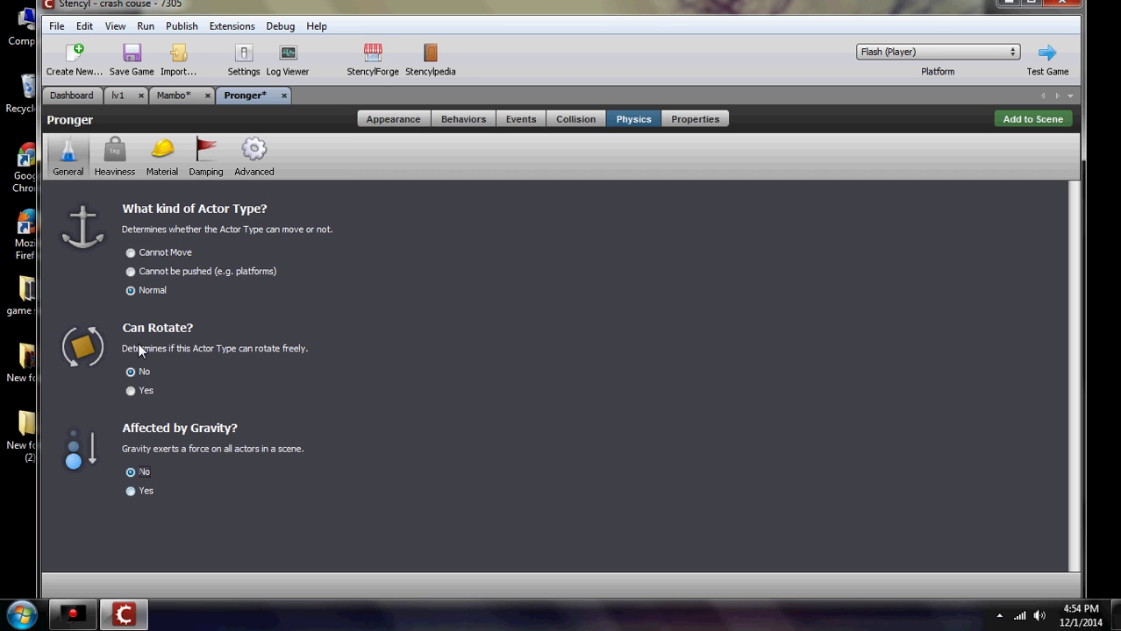
pyautogui.click(131, 272)
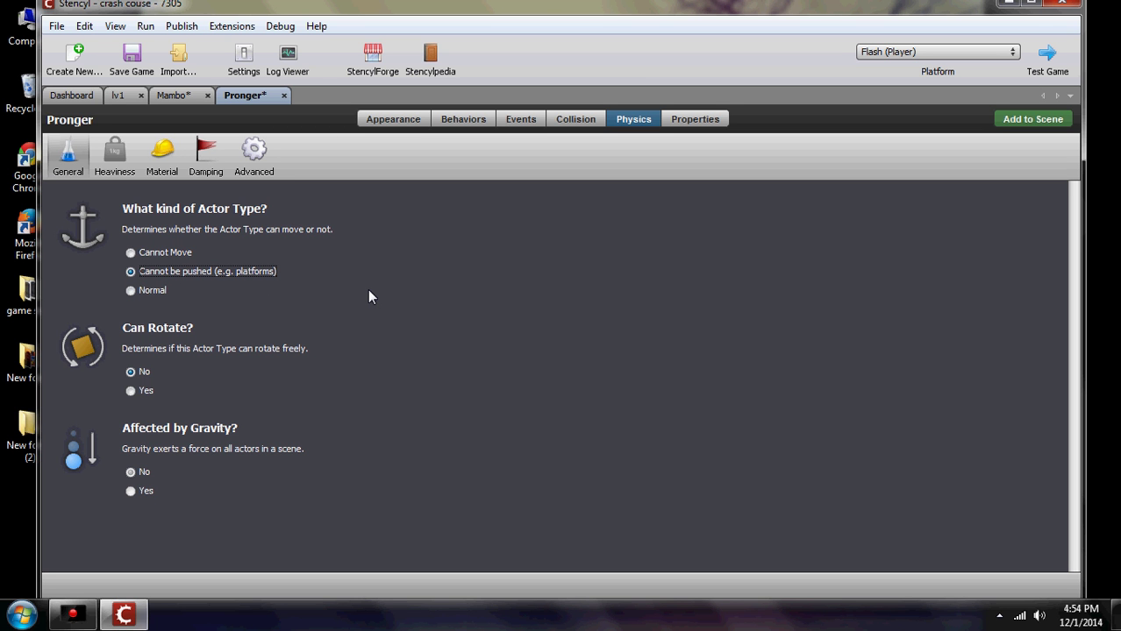
# Look over the collision shape and appearance settings of Pronger's hurt-l animation.
pyautogui.click(566, 121)
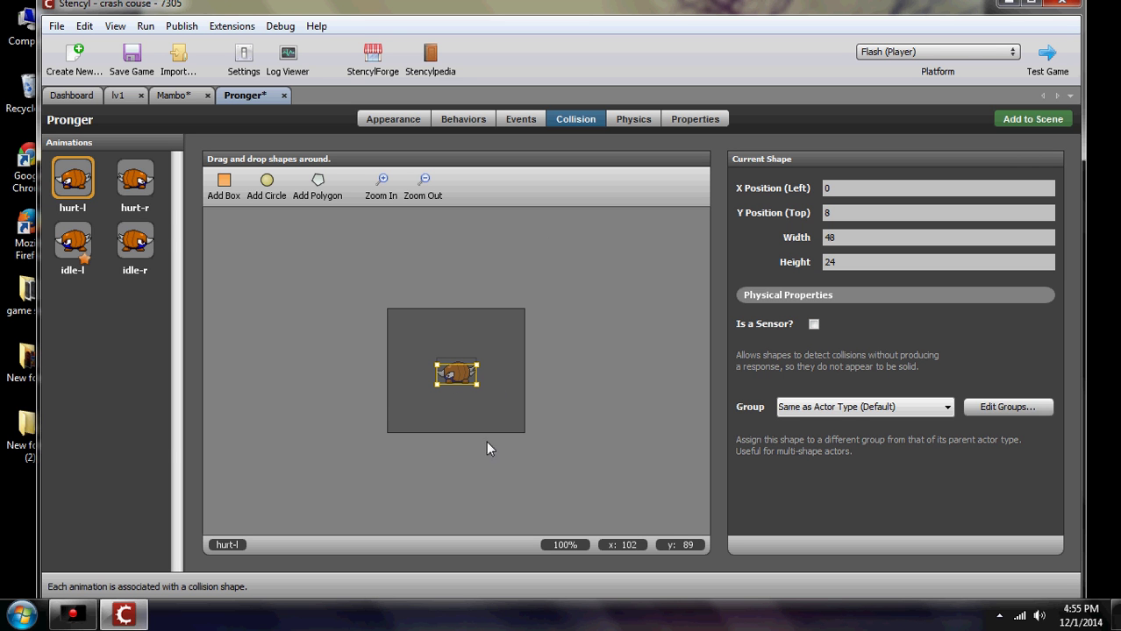
pyautogui.click(405, 123)
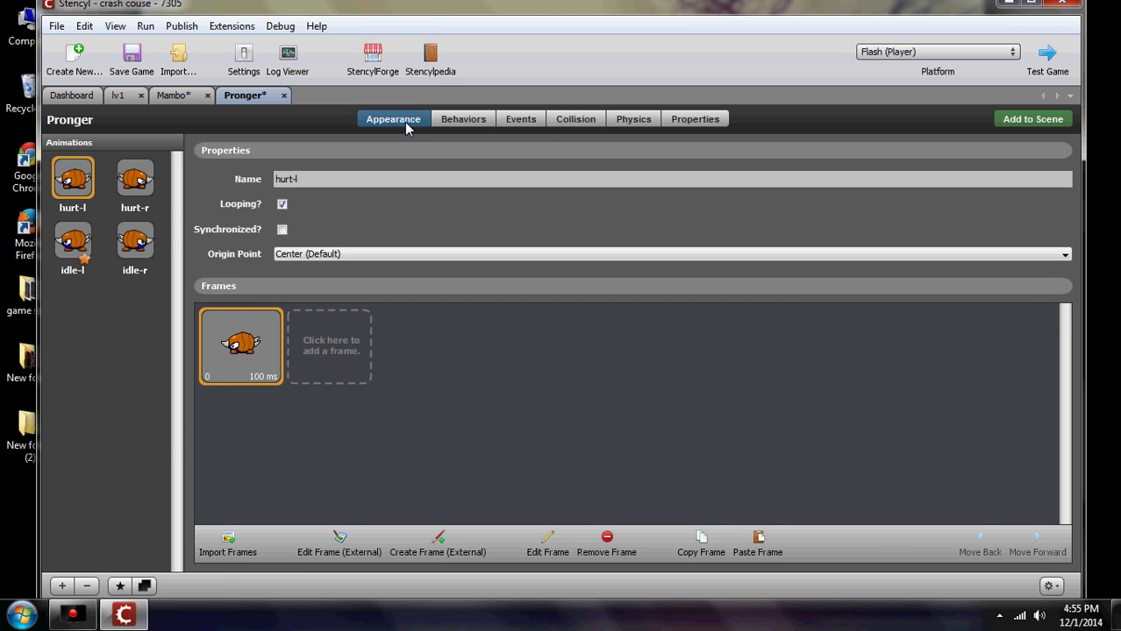
# Review the lv1 scene's gravity settings and its size and background properties, accepting them as they are.
pyautogui.click(123, 97)
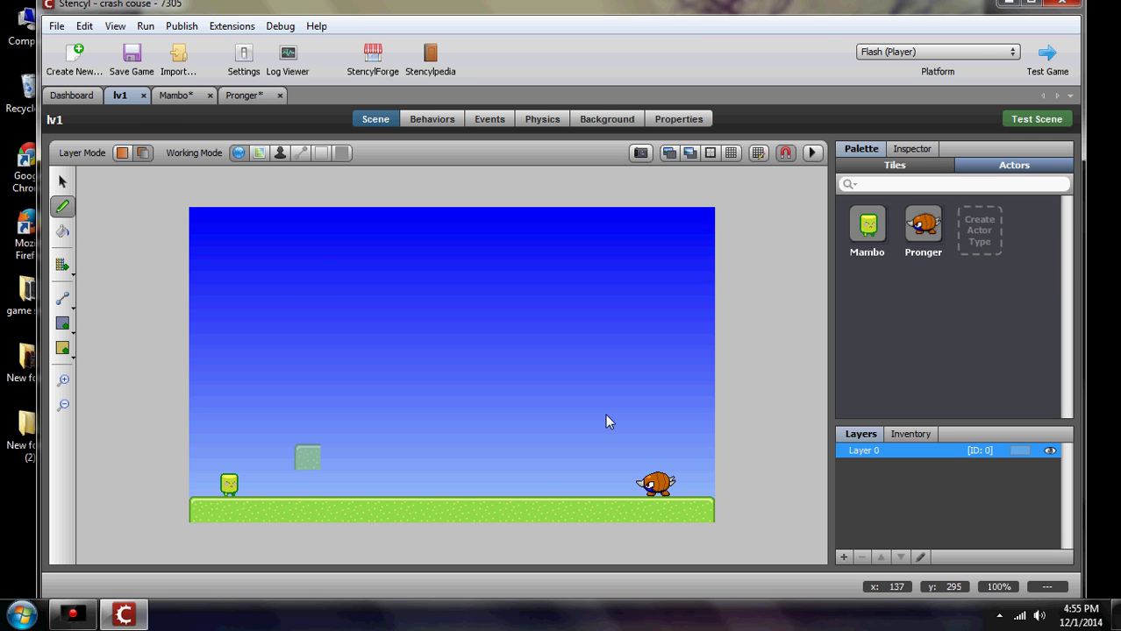
pyautogui.click(547, 129)
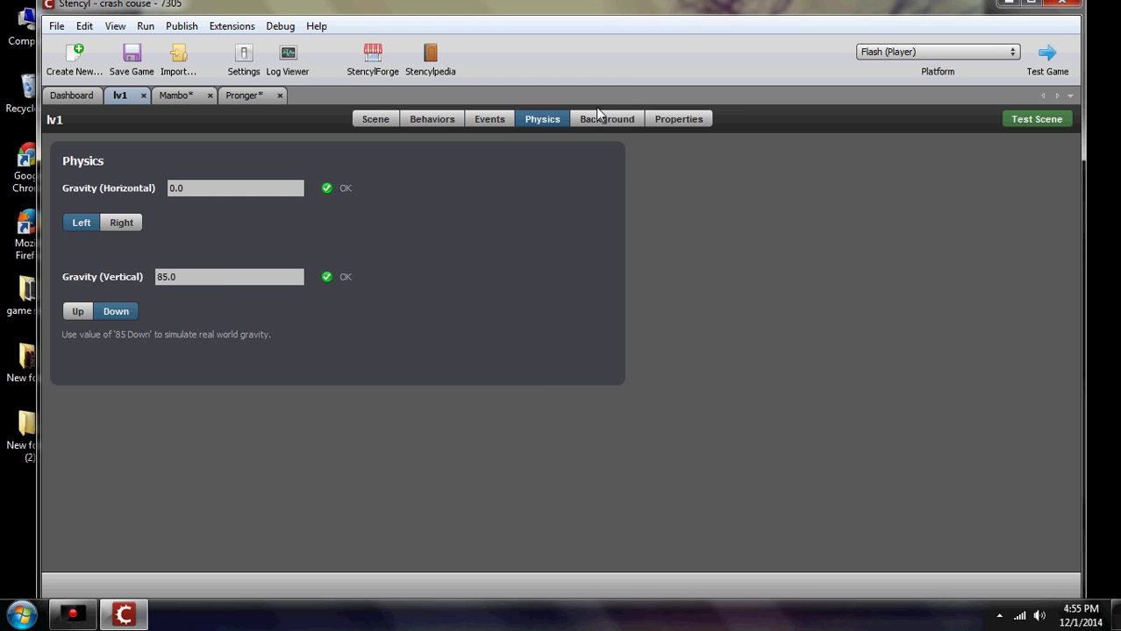
pyautogui.click(688, 121)
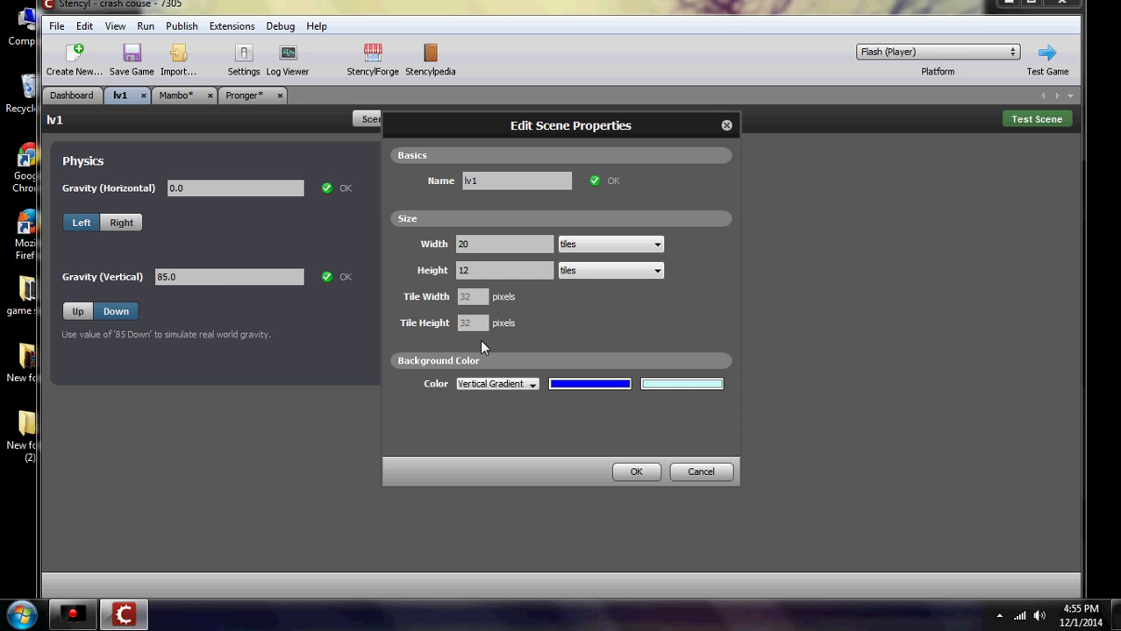
pyautogui.click(638, 473)
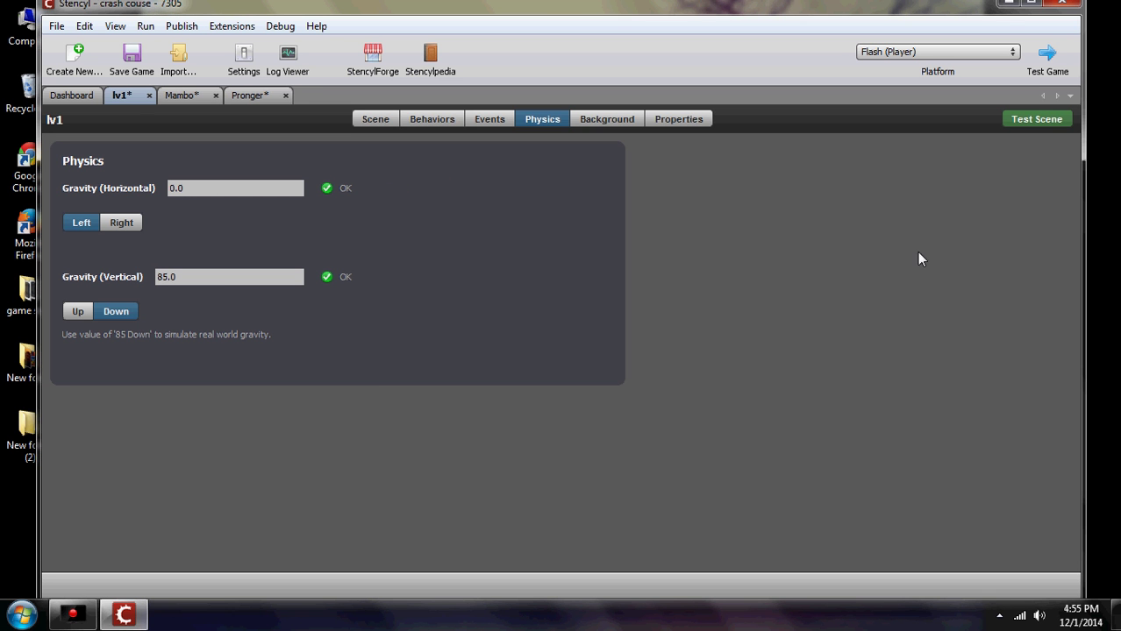
# Save the game and test-play it by moving Mambo back and forth into Pronger, closing the game and log windows at the end.
pyautogui.hotkey('ctrl', 's')
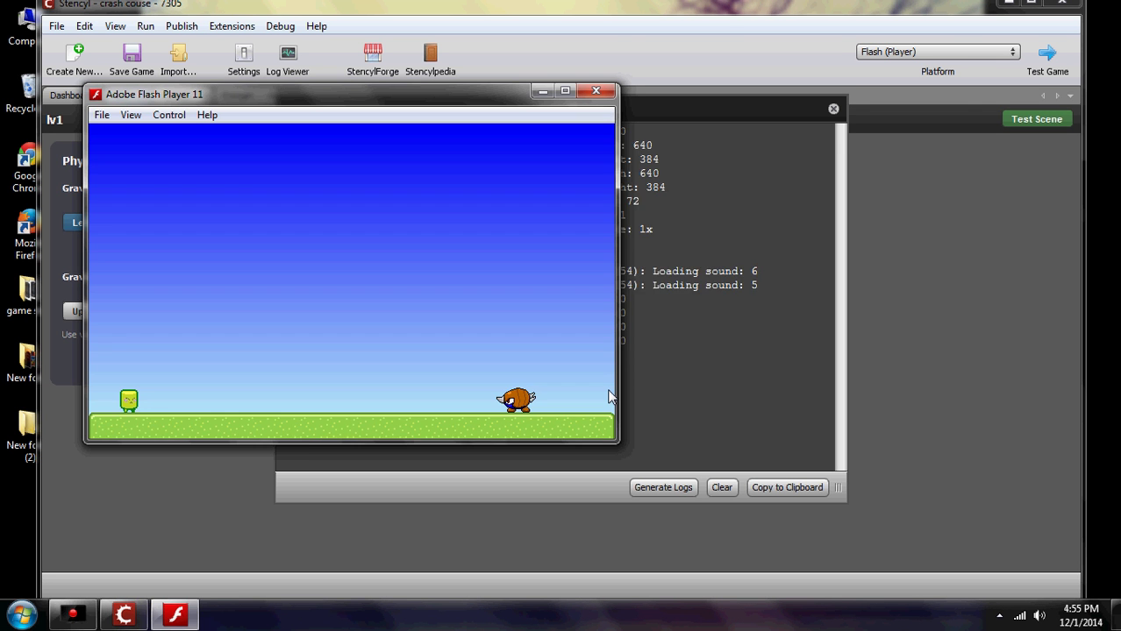
pyautogui.press('Right')
pyautogui.press('Left')
pyautogui.press('Right')
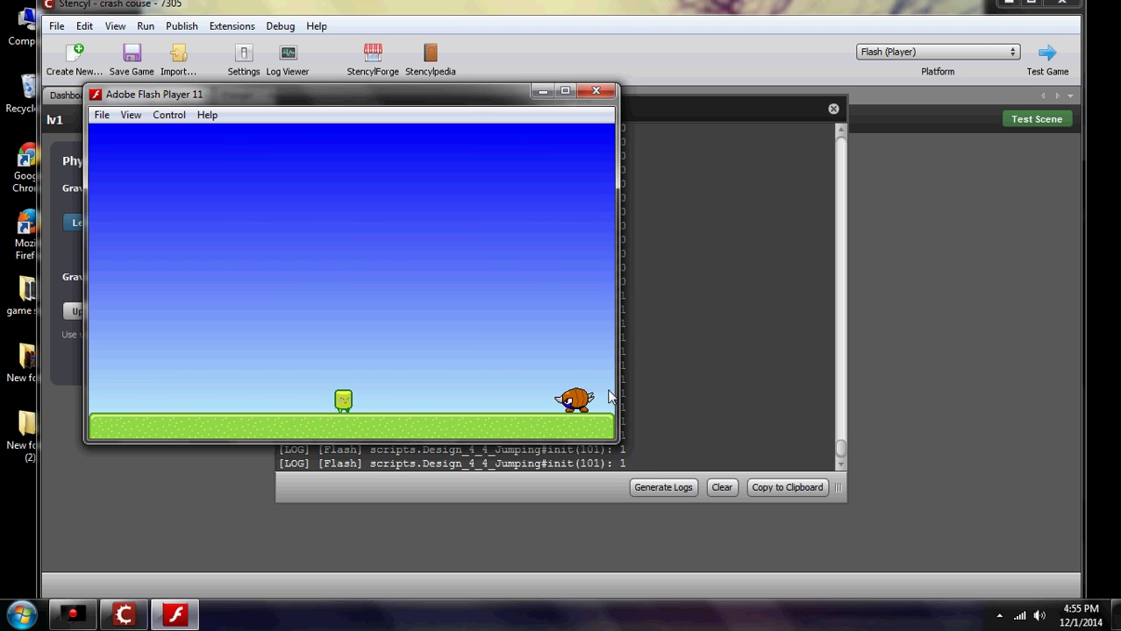
pyautogui.press('Right')
pyautogui.press('Right')
pyautogui.press('Left')
pyautogui.press('Right')
pyautogui.press('Left')
pyautogui.press('Right')
pyautogui.press('Right')
pyautogui.press('Left')
pyautogui.press('Right')
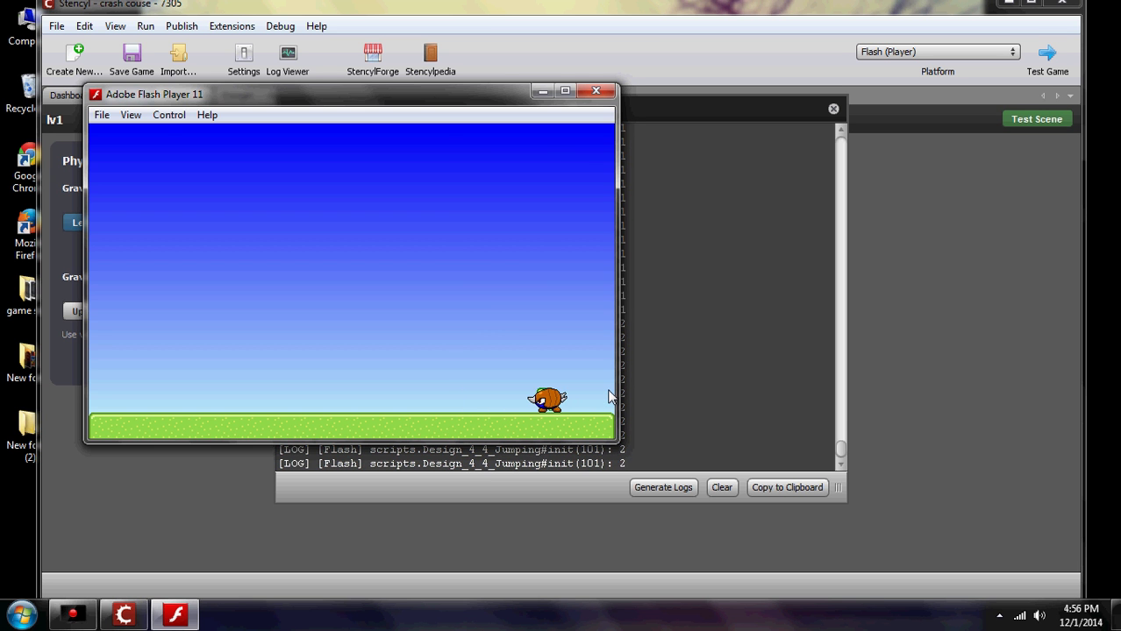
pyautogui.press('Left')
pyautogui.press('Left')
pyautogui.press('Right')
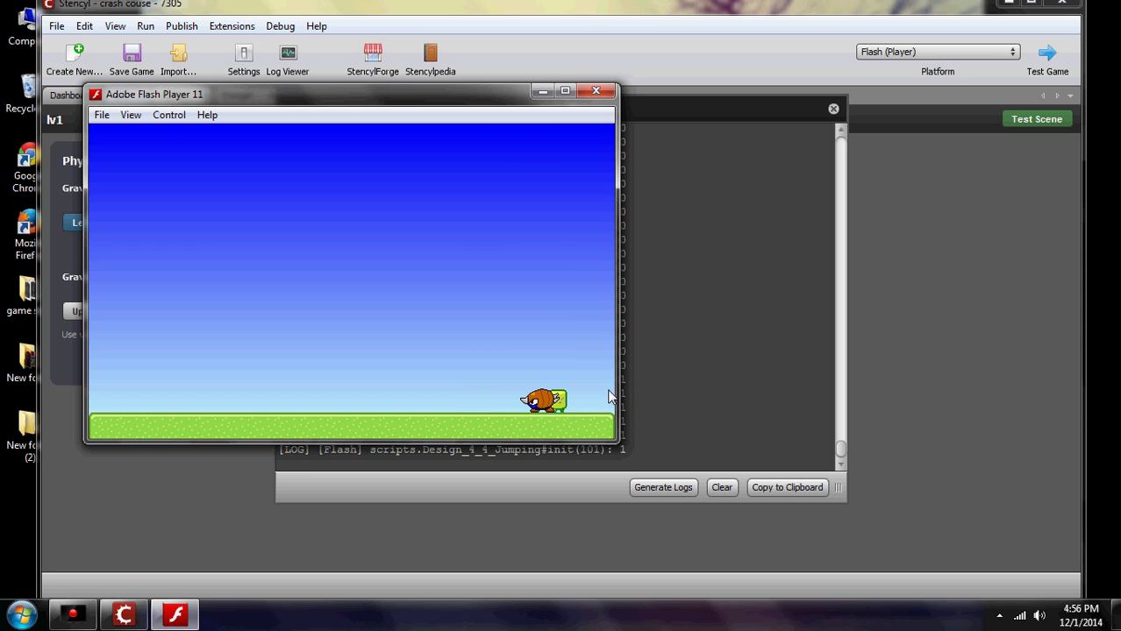
pyautogui.press('Right')
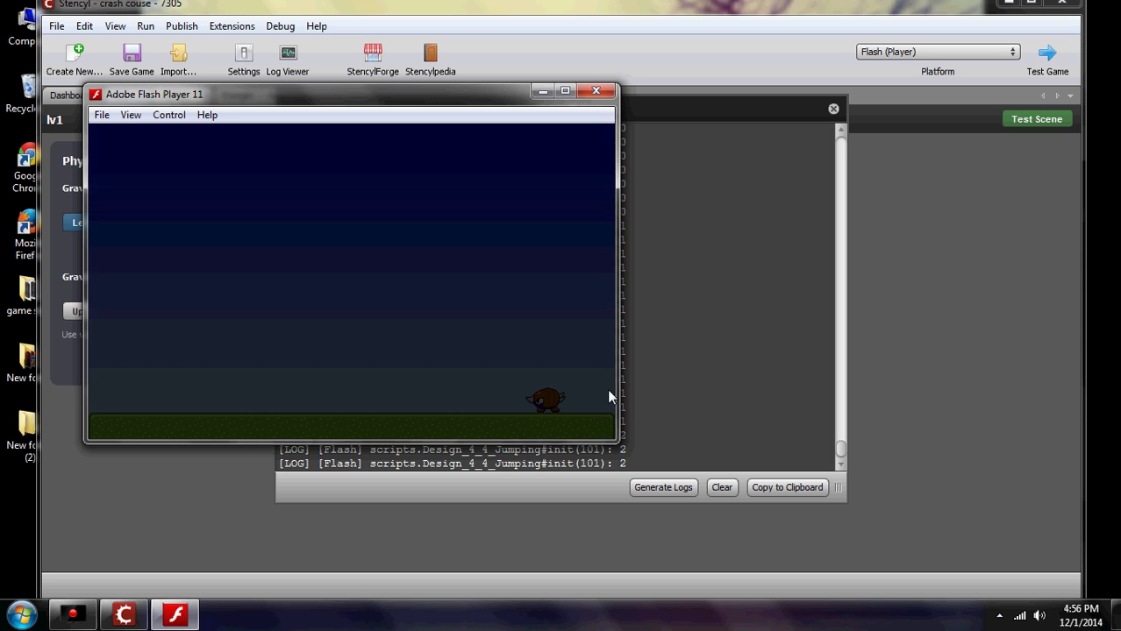
pyautogui.press('Left')
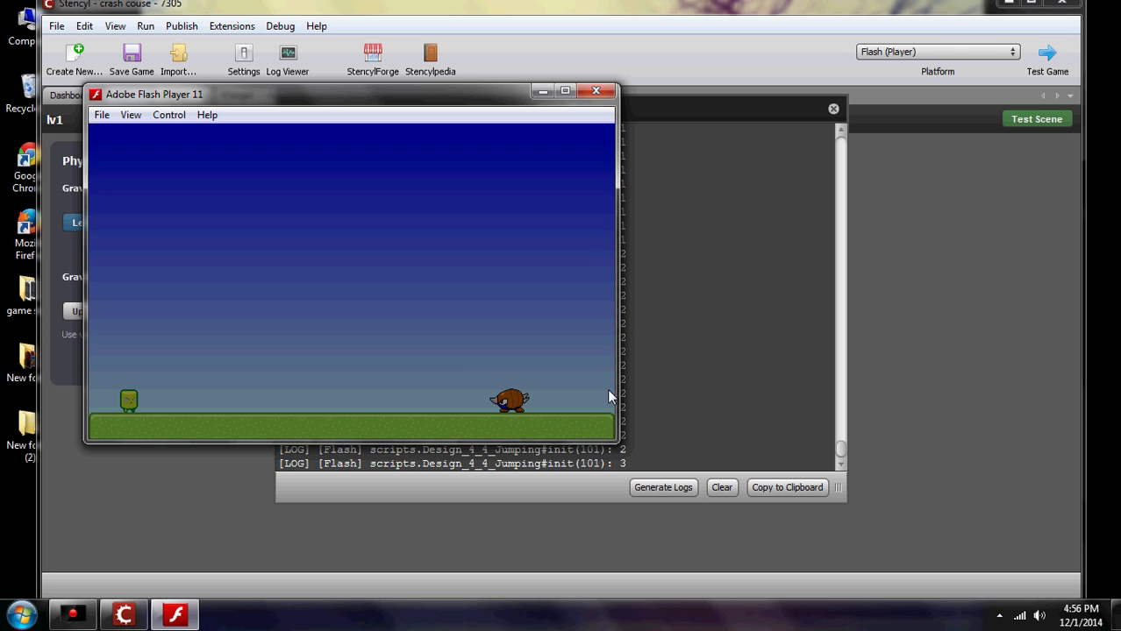
pyautogui.press('Right')
pyautogui.press('Left')
pyautogui.press('Right')
pyautogui.press('Left')
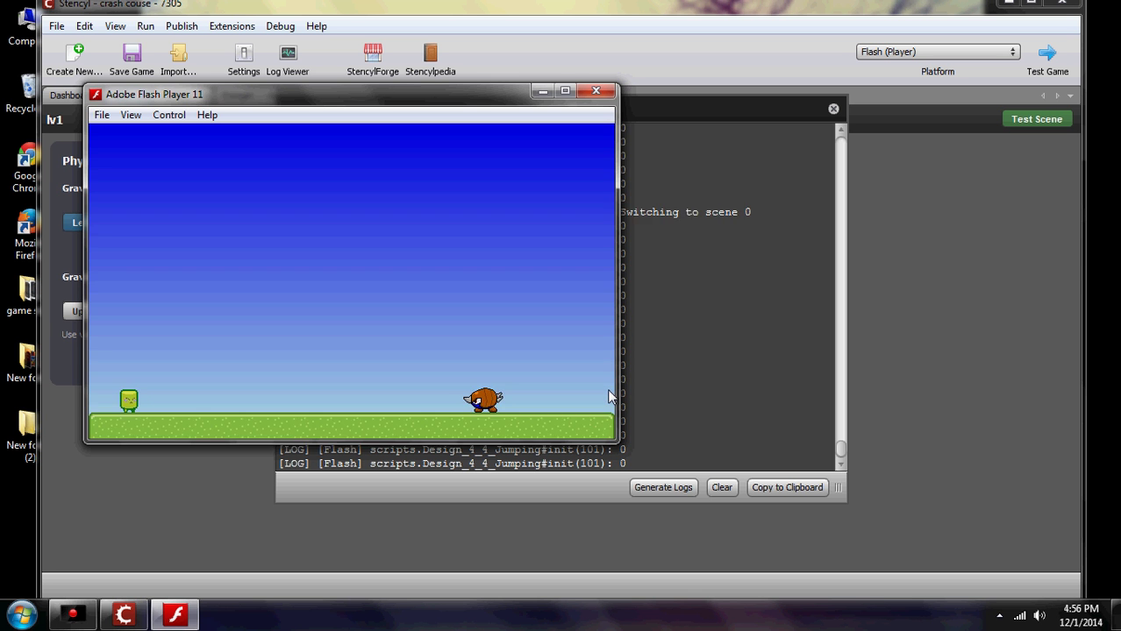
pyautogui.press('Right')
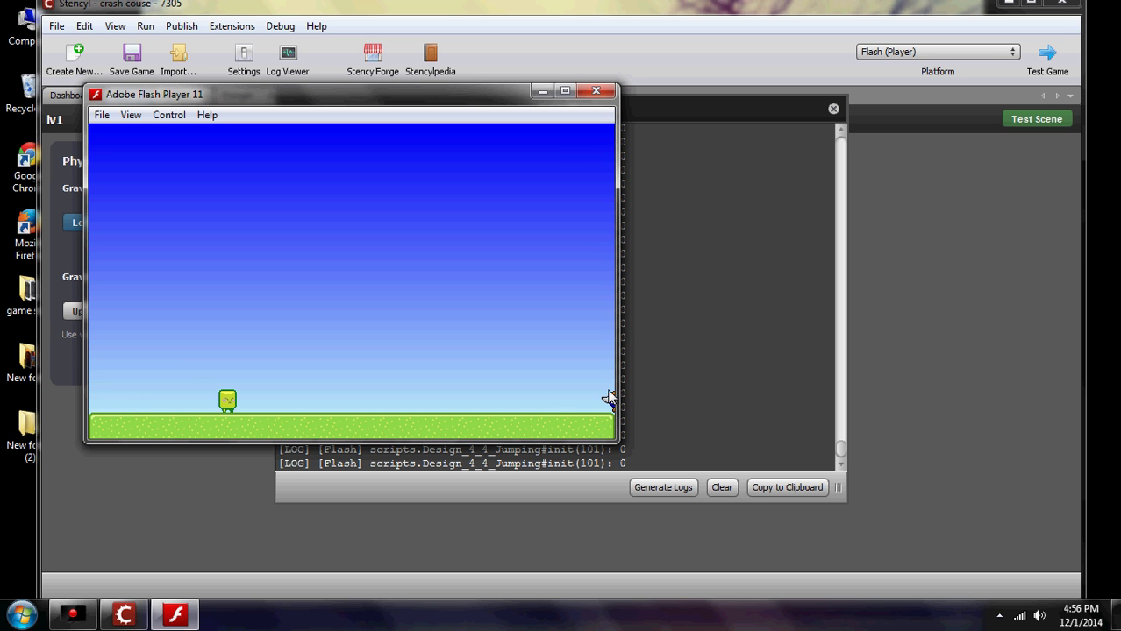
pyautogui.click(594, 89)
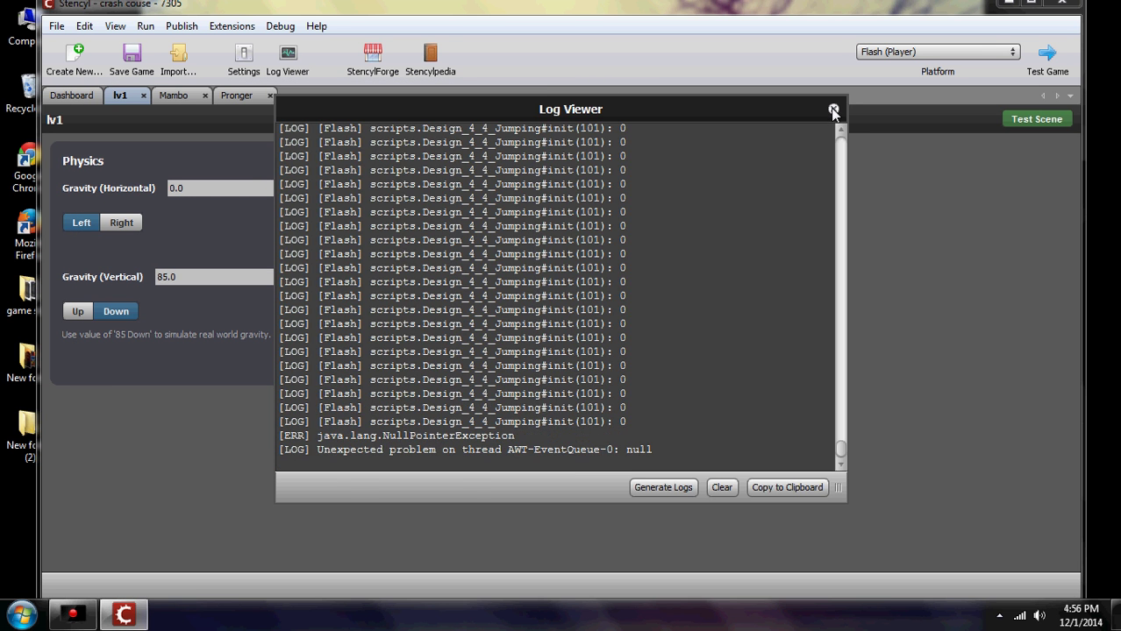
pyautogui.click(834, 110)
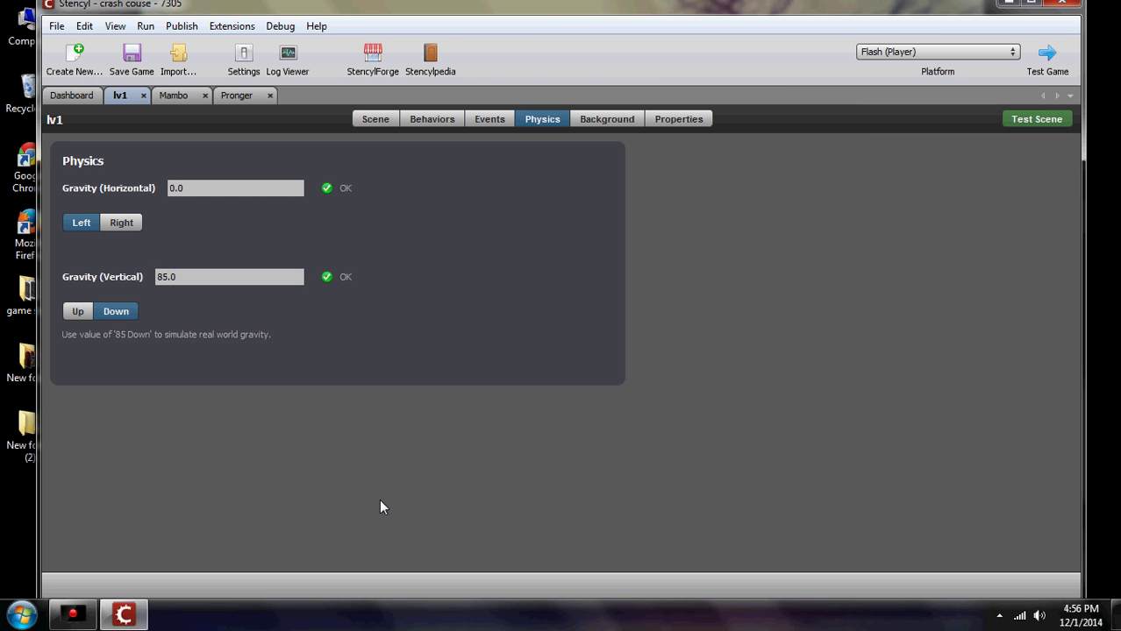
pyautogui.moveTo(97, 618)
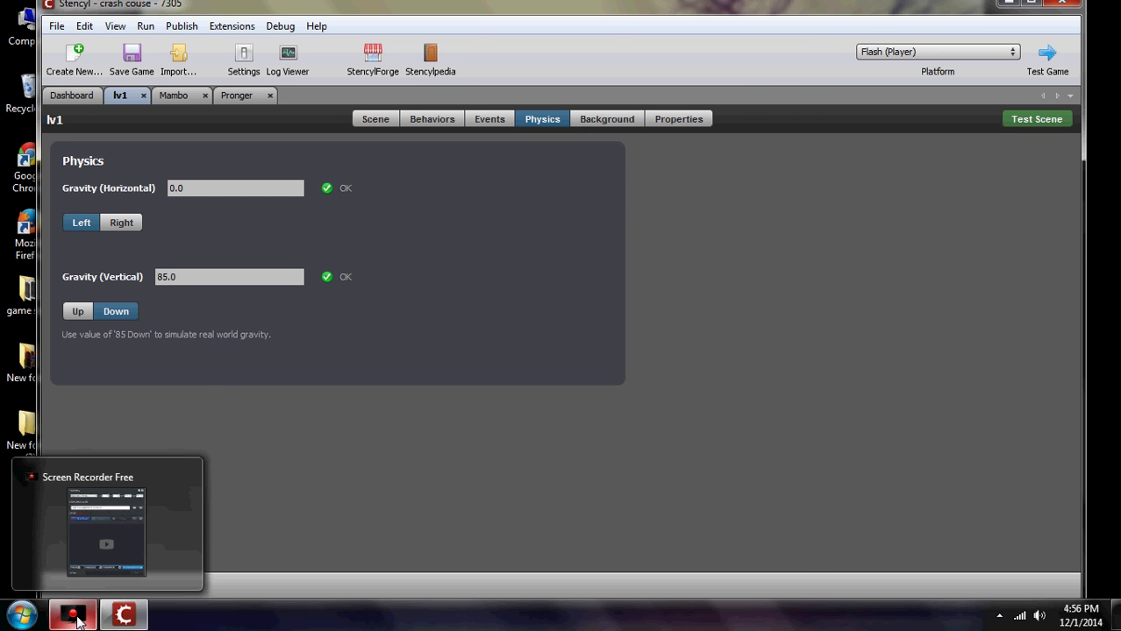
pyautogui.click(78, 618)
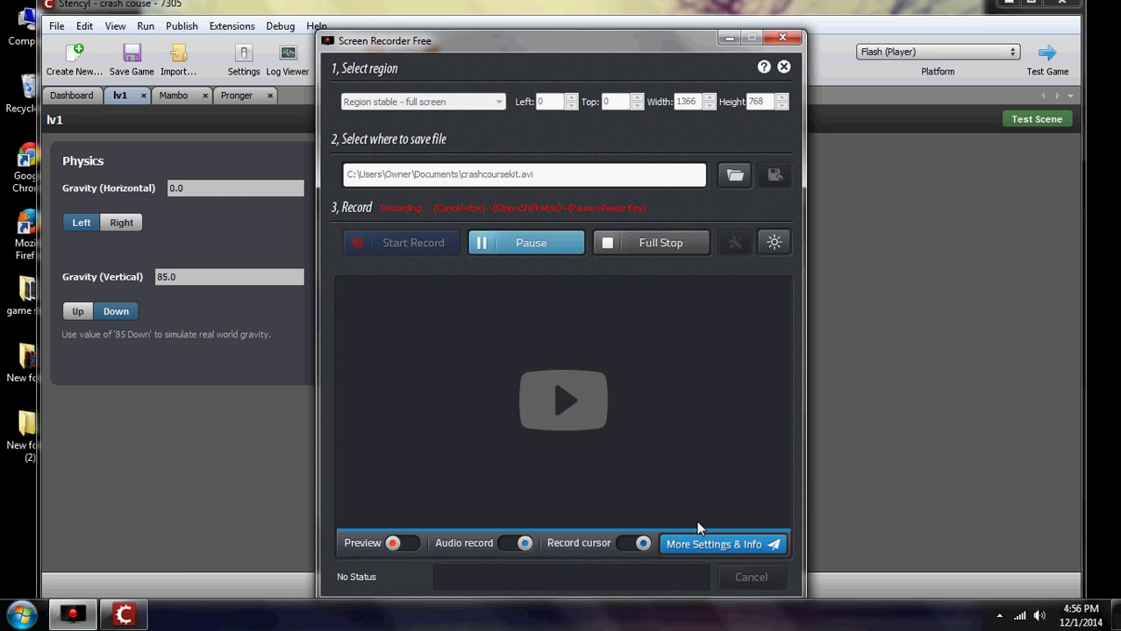